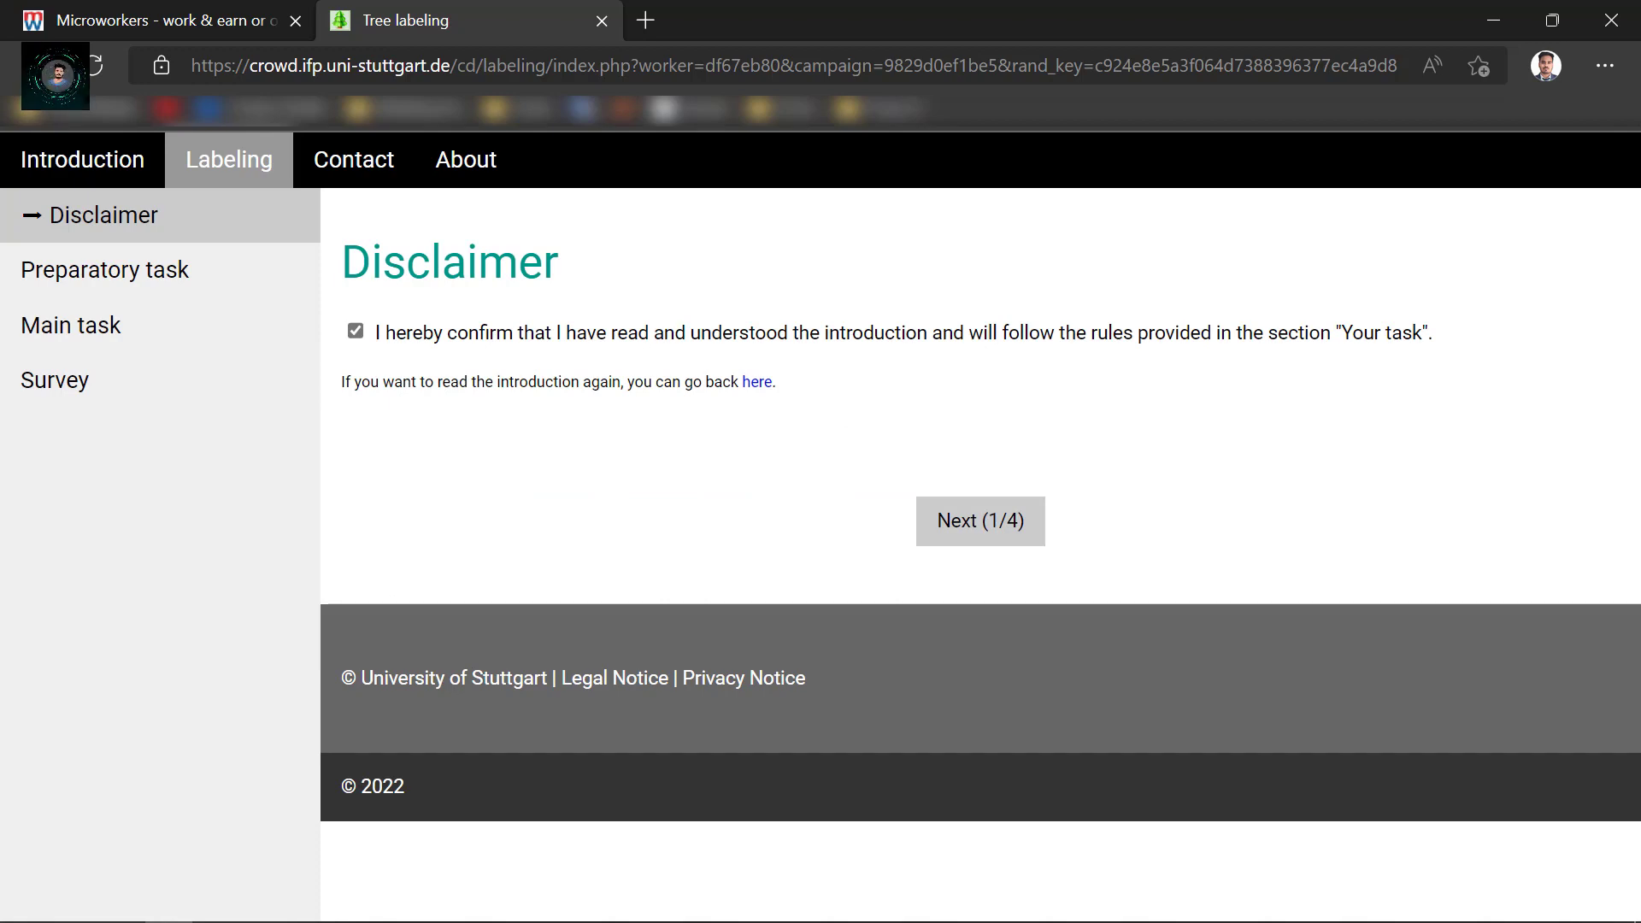
Proceed from the confirmed disclaimer to the preparatory task and start annotating its image tile.
click(981, 520)
scroll(1222, 619, down, 3)
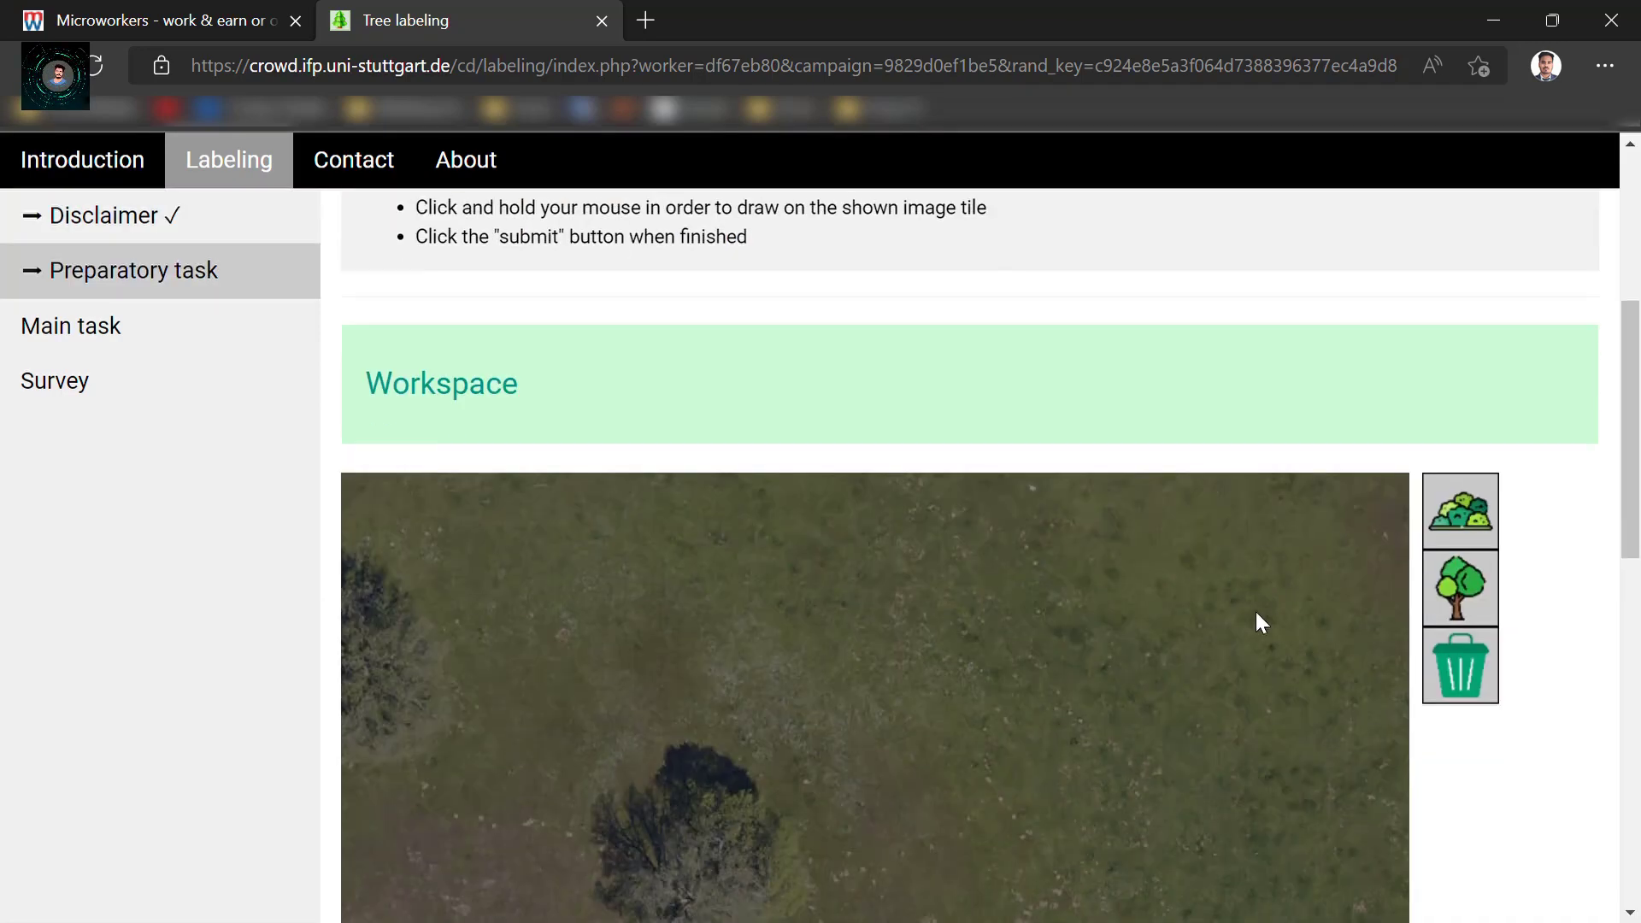
scroll(1048, 656, down, 5)
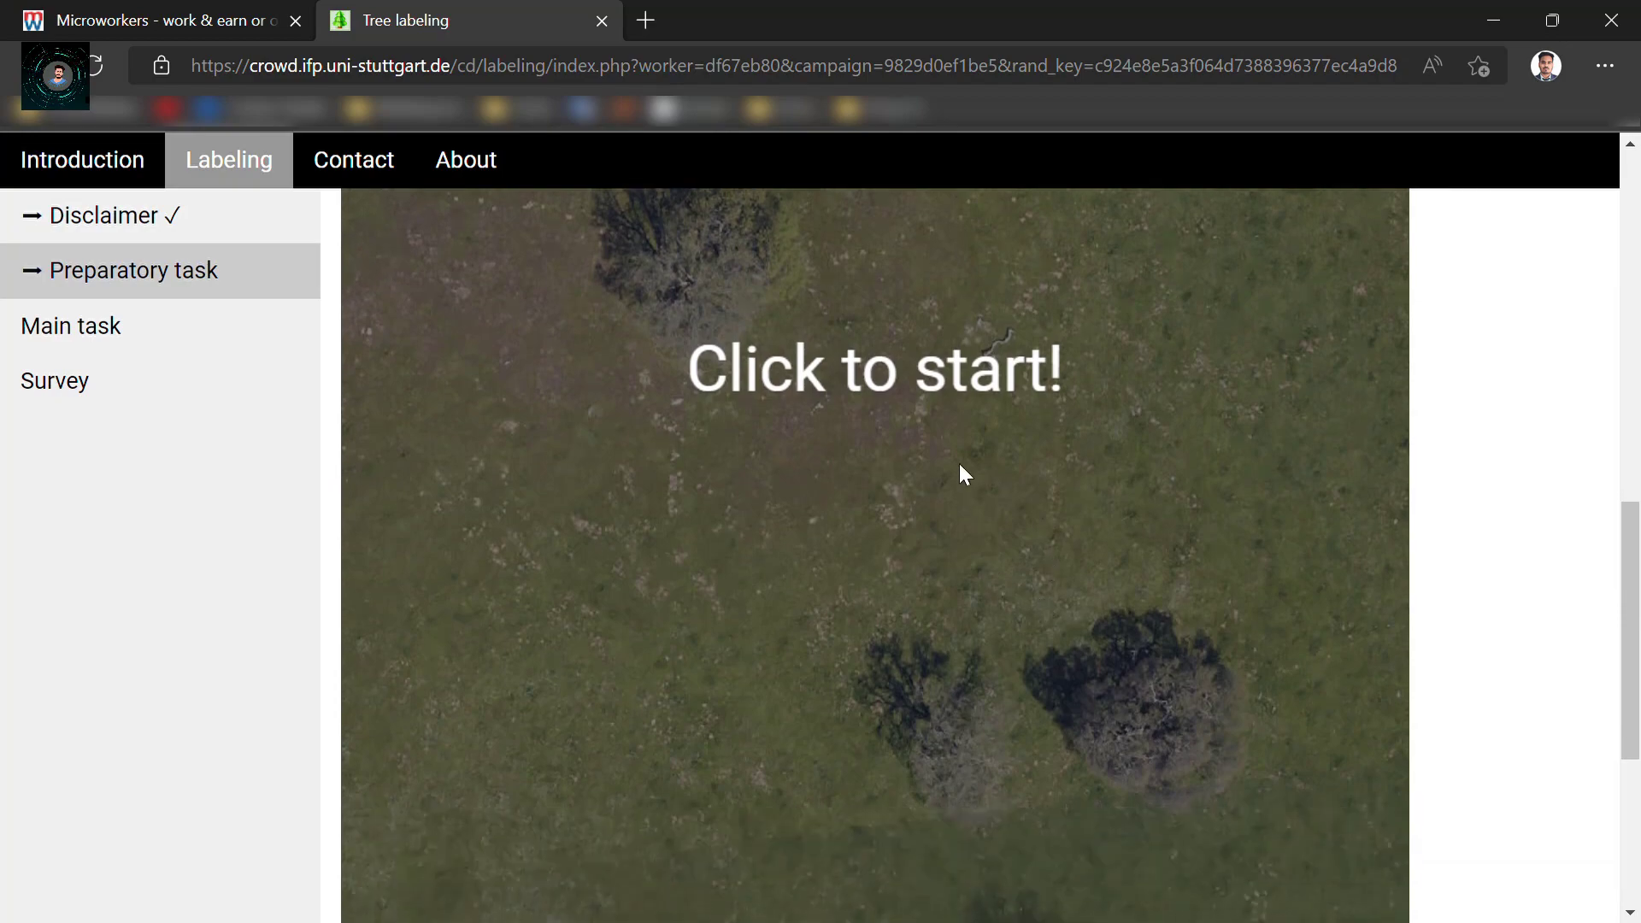
click(940, 385)
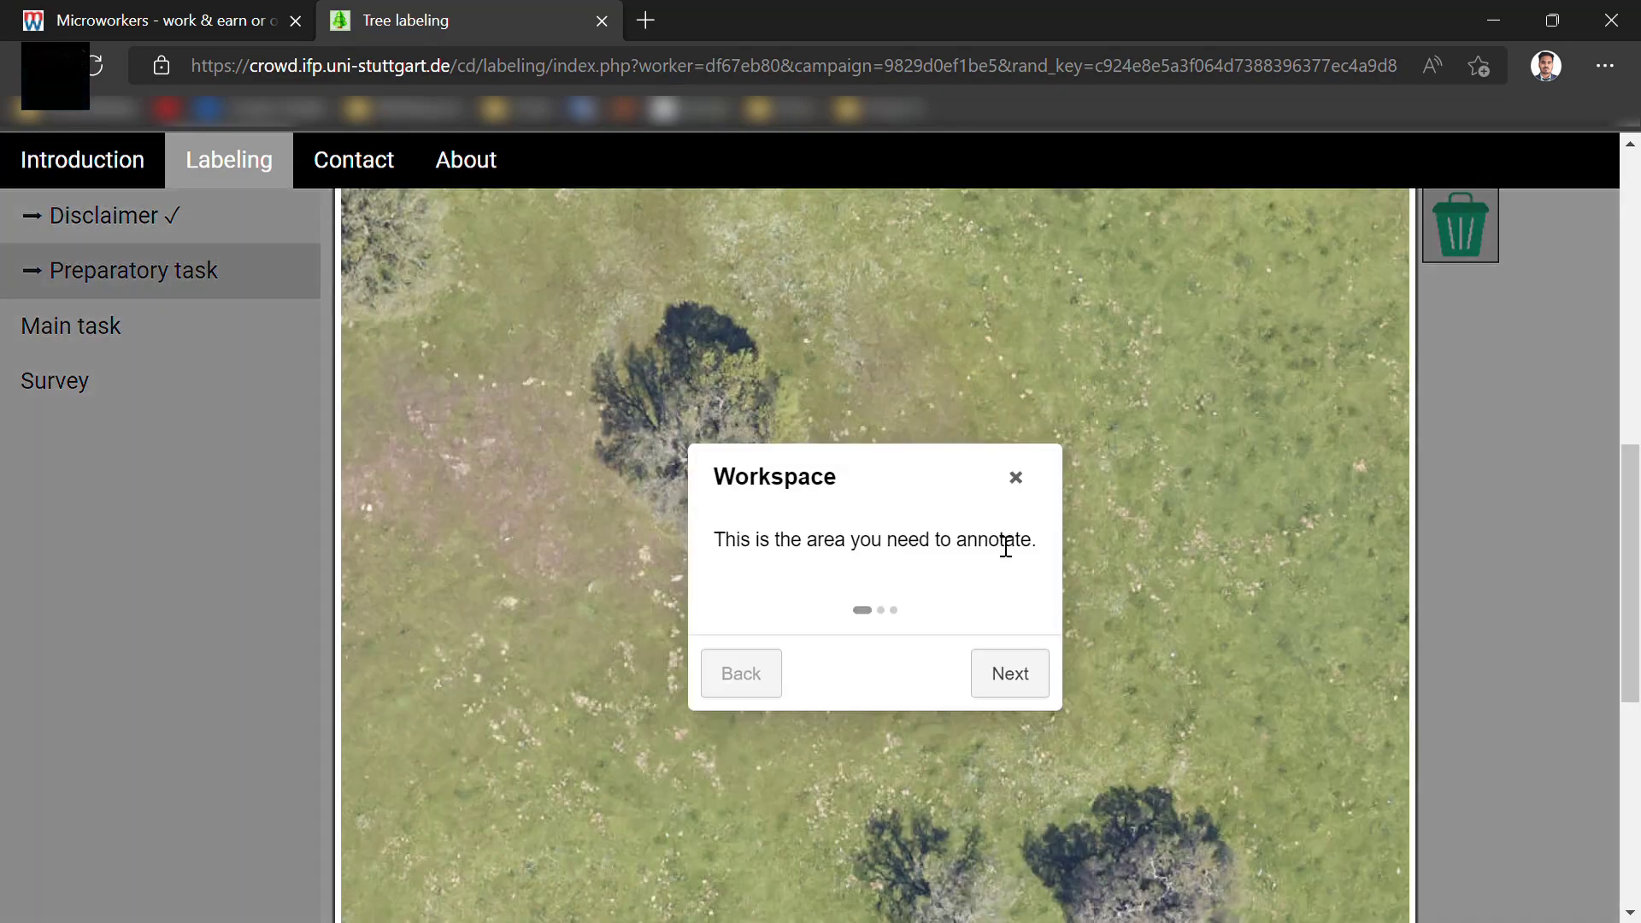
Go through the workspace and controls introduction to its end and close it.
click(1011, 681)
scroll(1521, 676, down, 4)
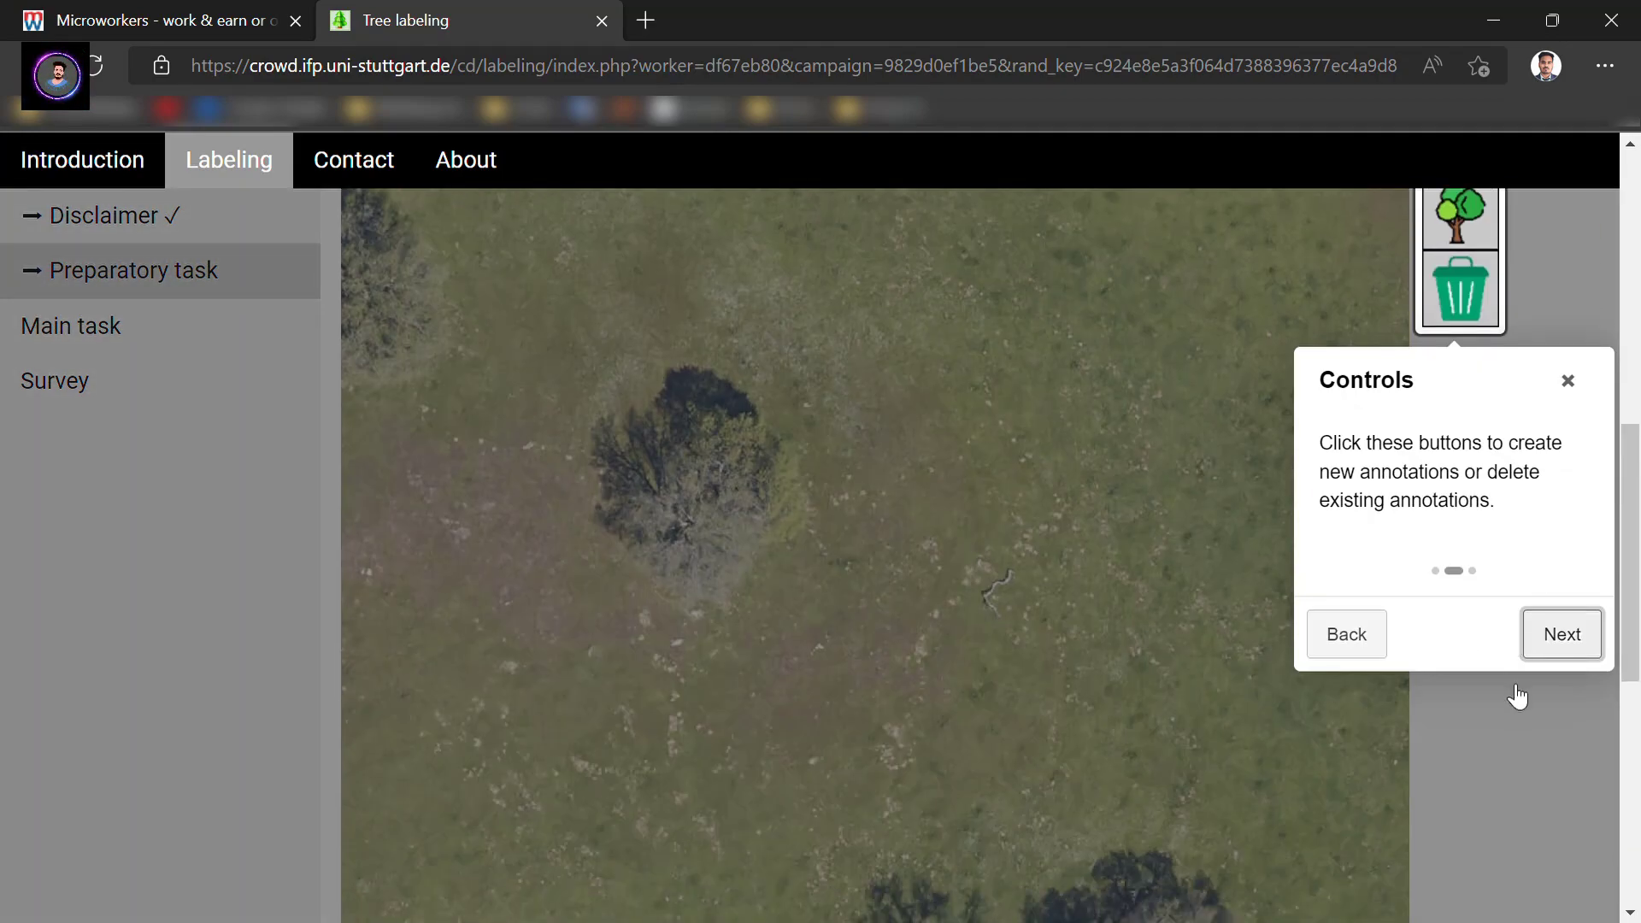
click(1557, 634)
click(1163, 558)
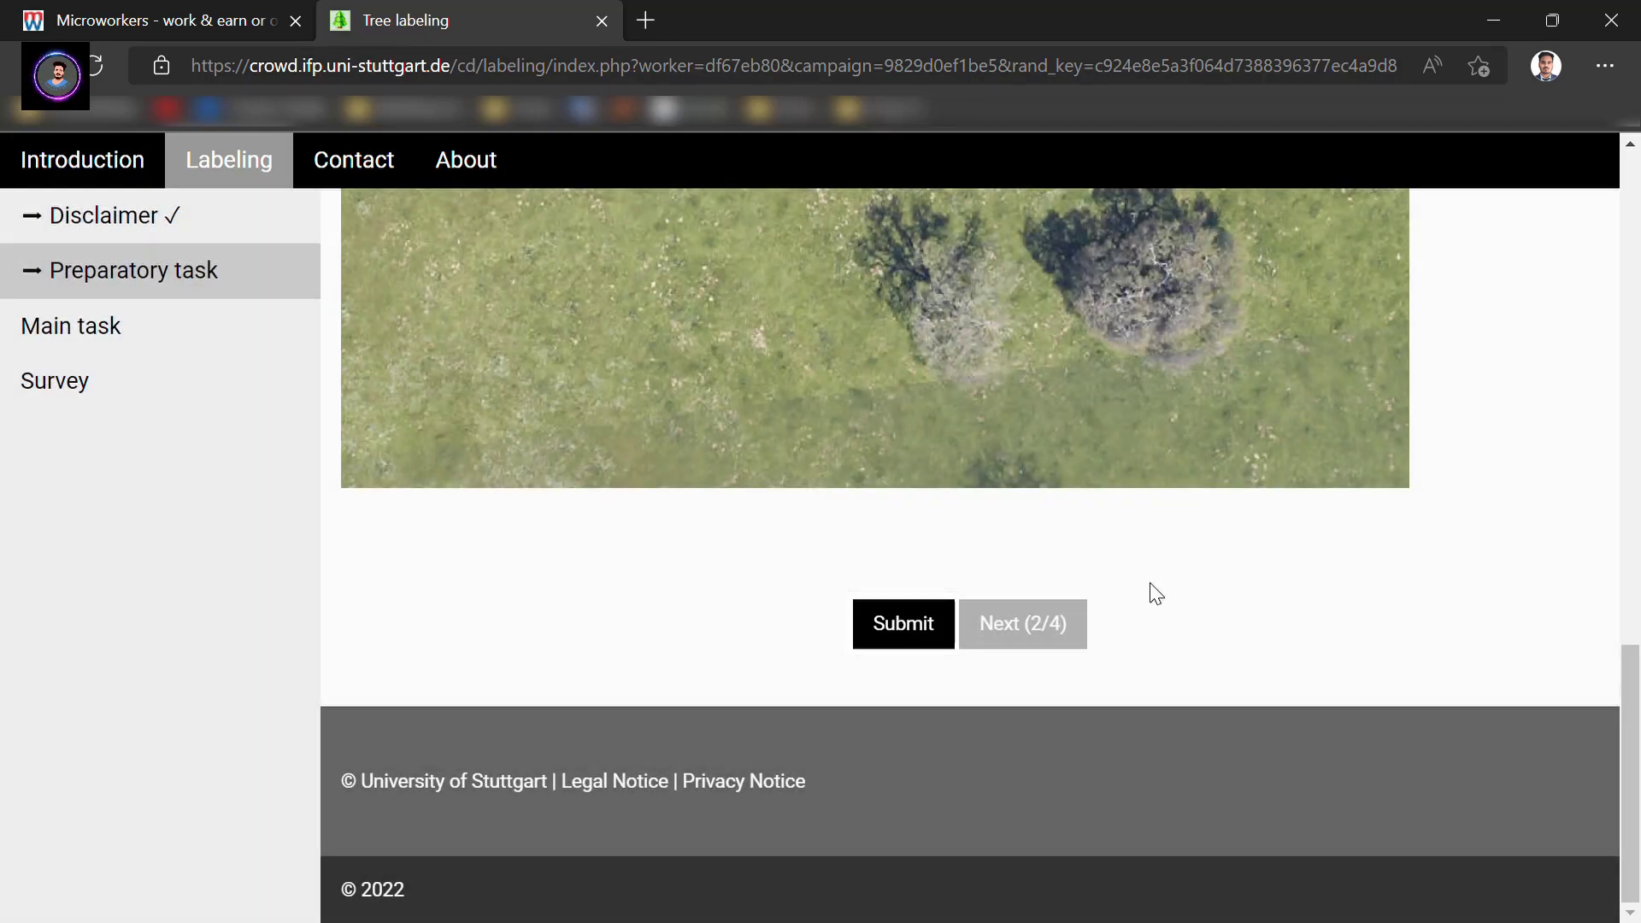
Paint the tree near the middle of the preparatory image with the tree label, covering its whole crown and shadow.
scroll(1367, 739, up, 5)
drag(1636, 733, 1639, 618)
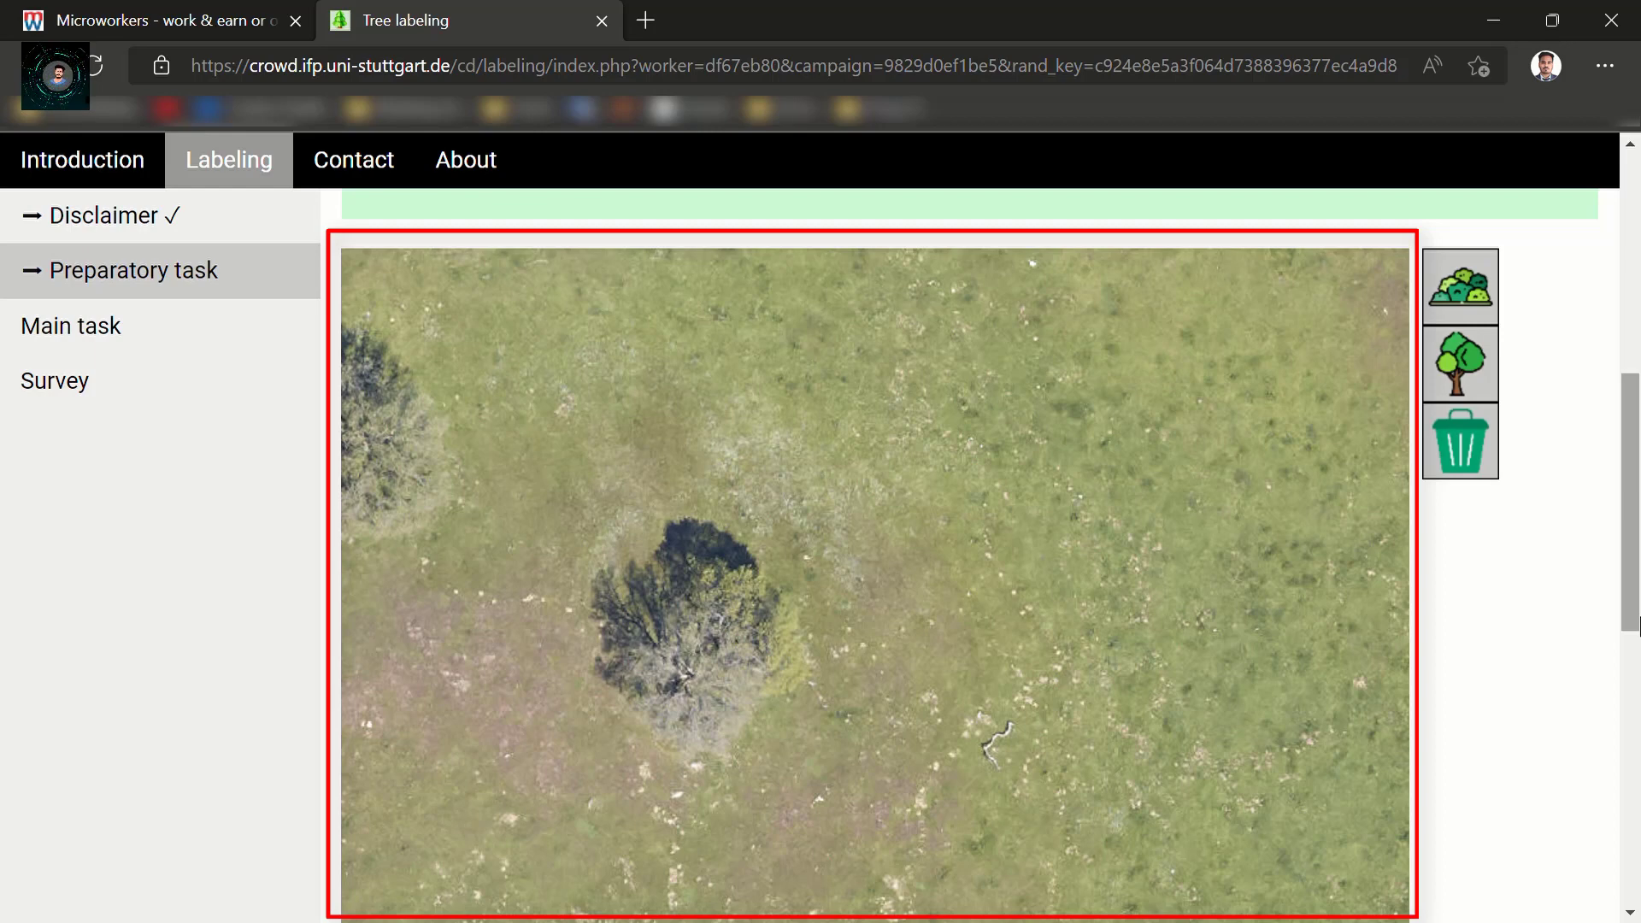
click(1460, 363)
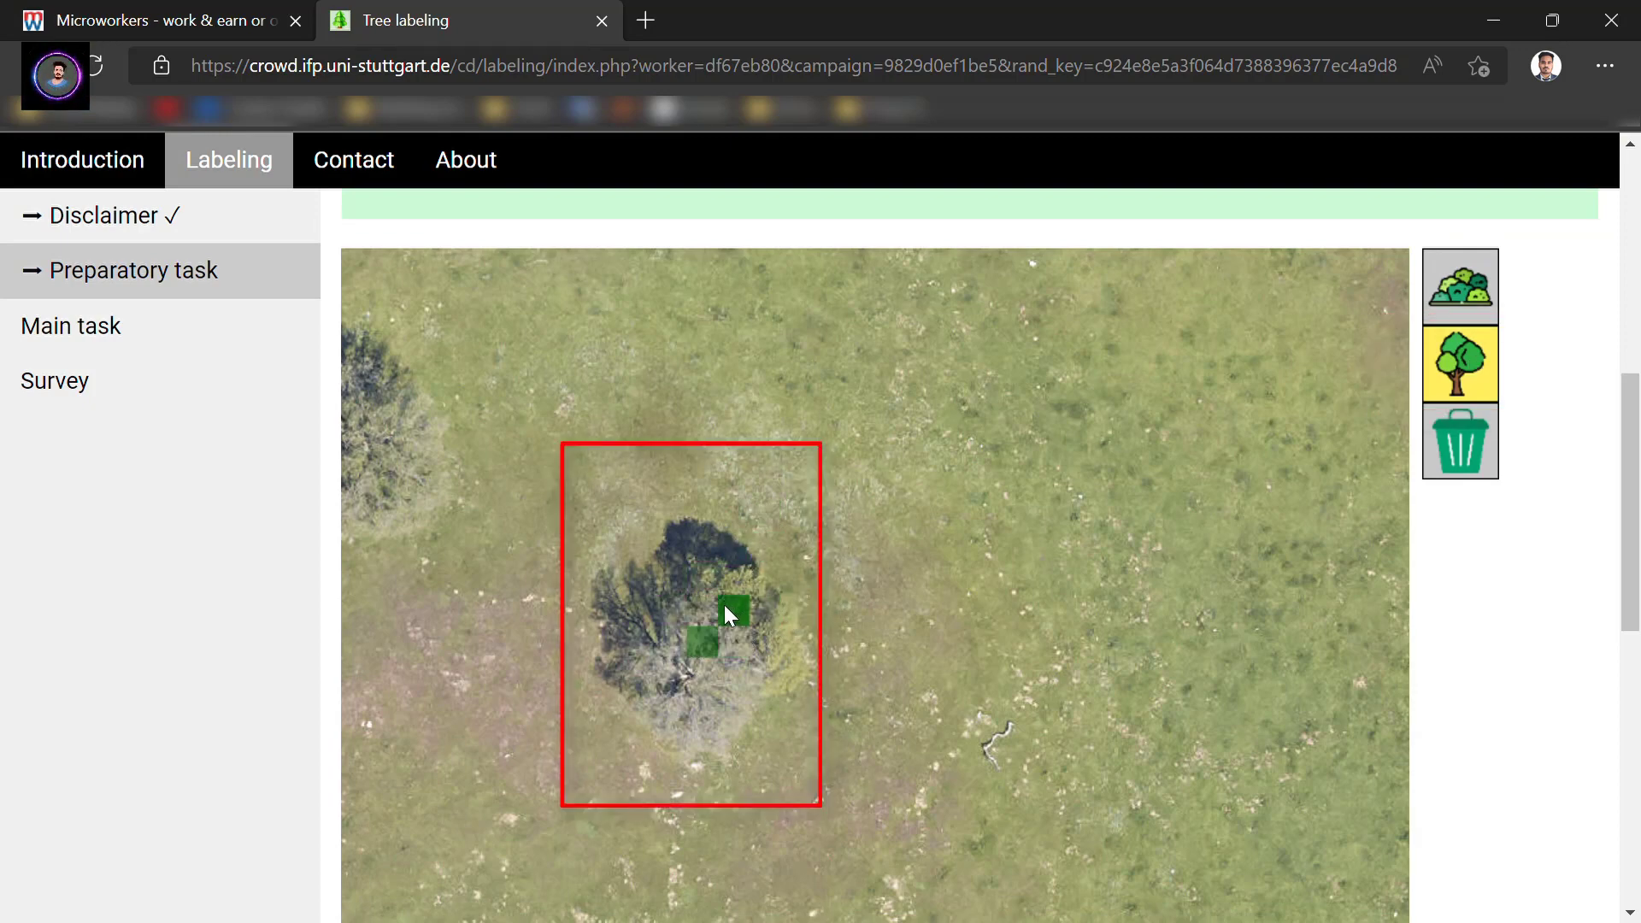
drag(707, 607, 710, 583)
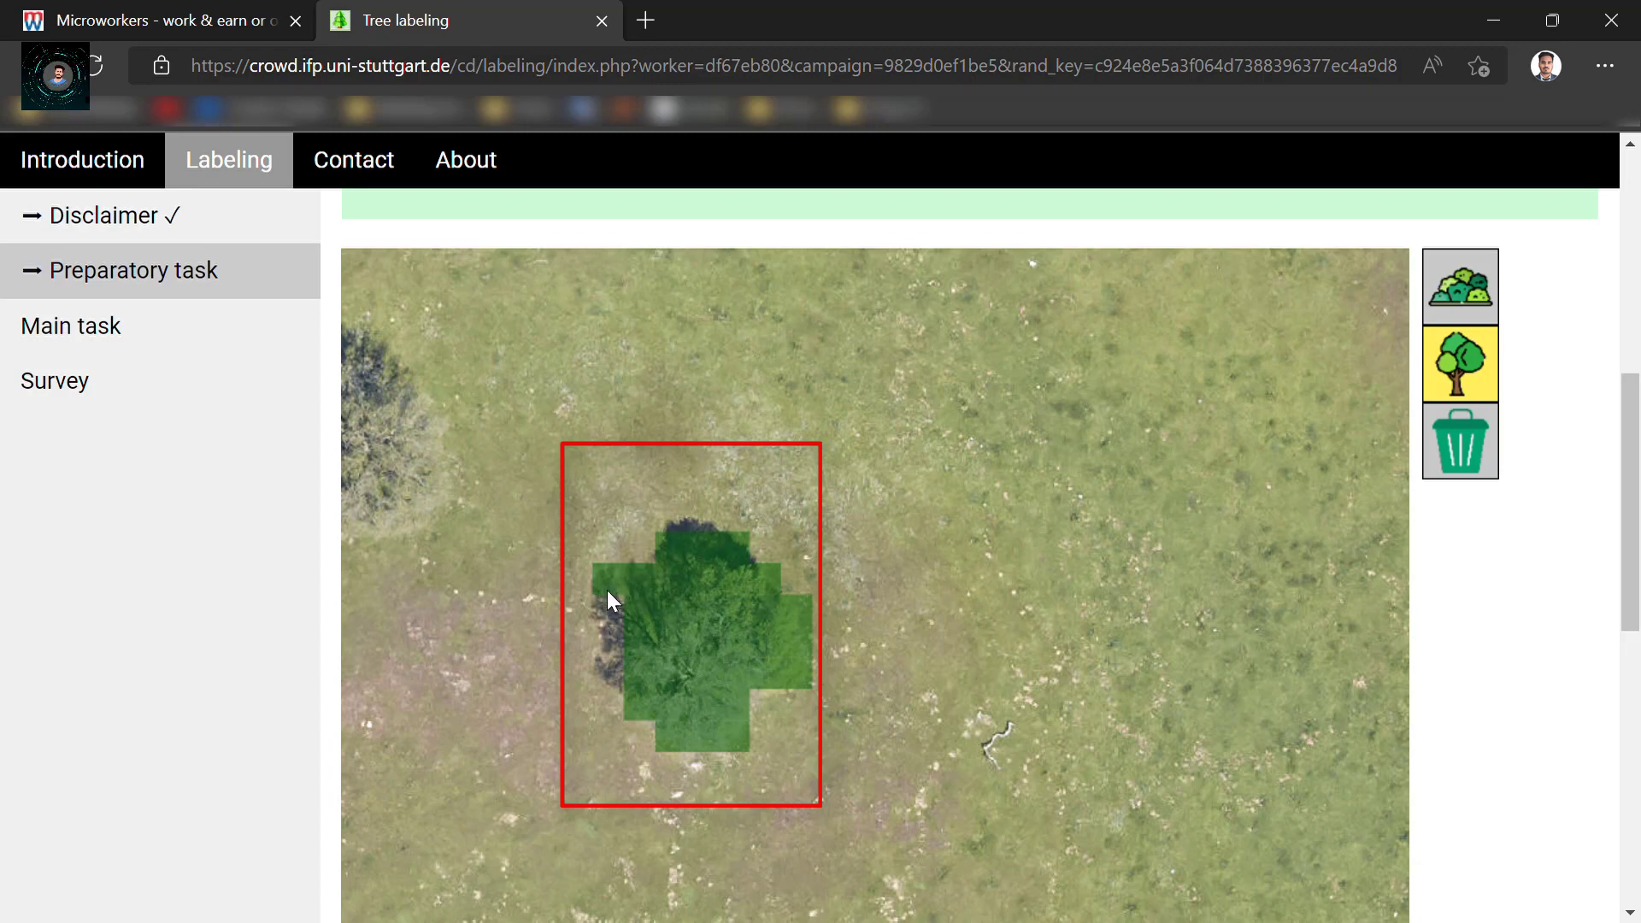
click(699, 518)
click(680, 519)
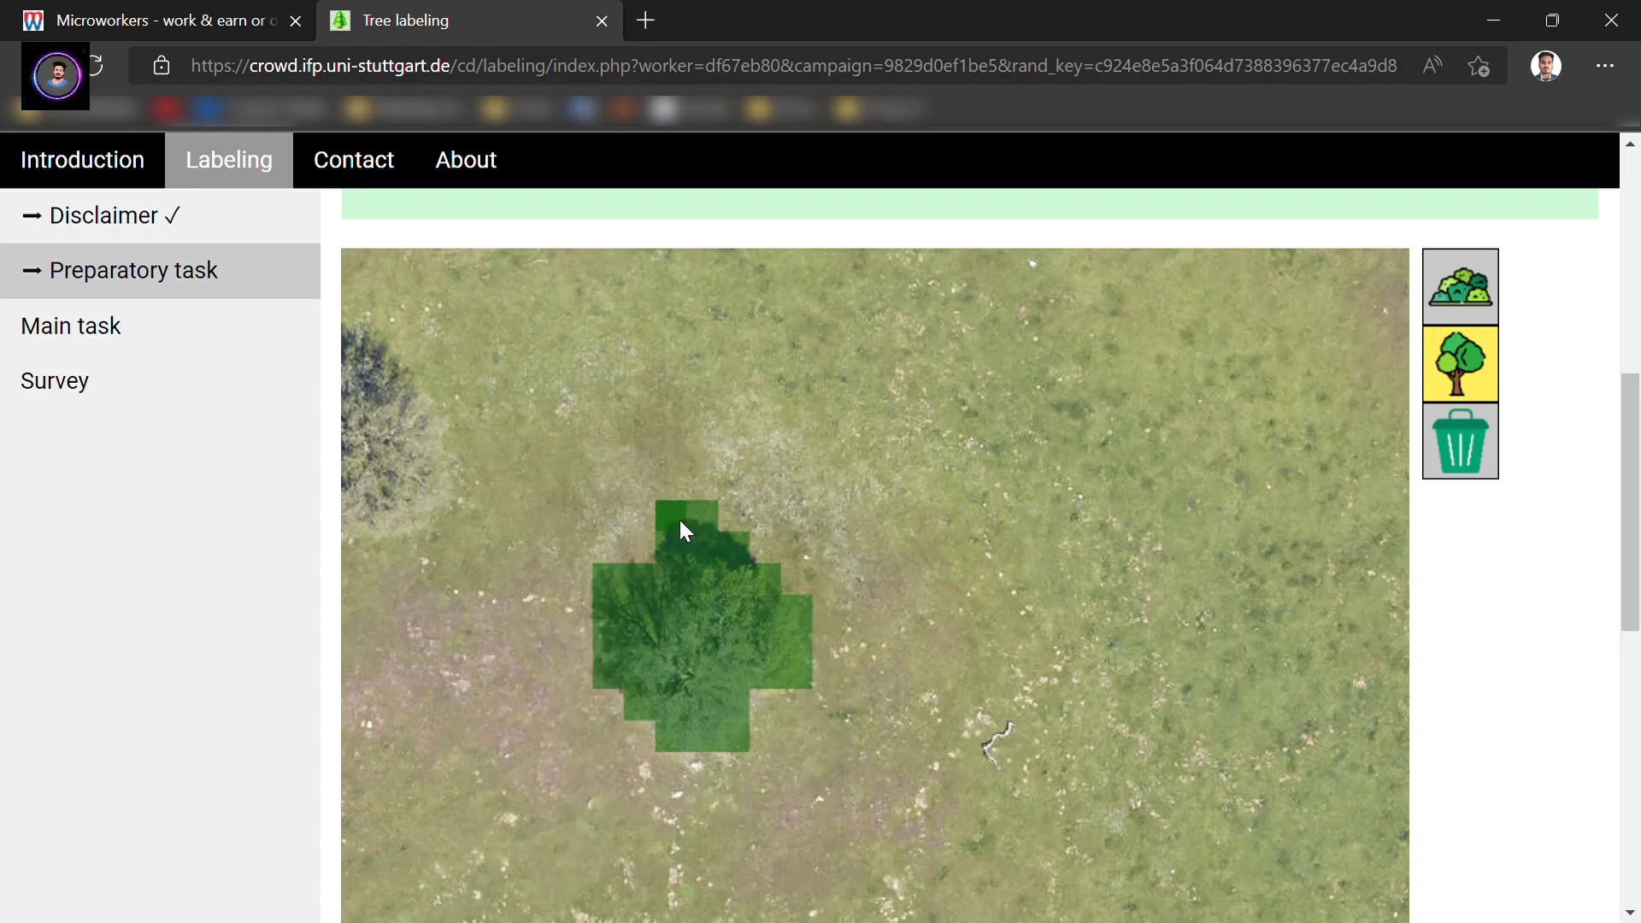
click(765, 705)
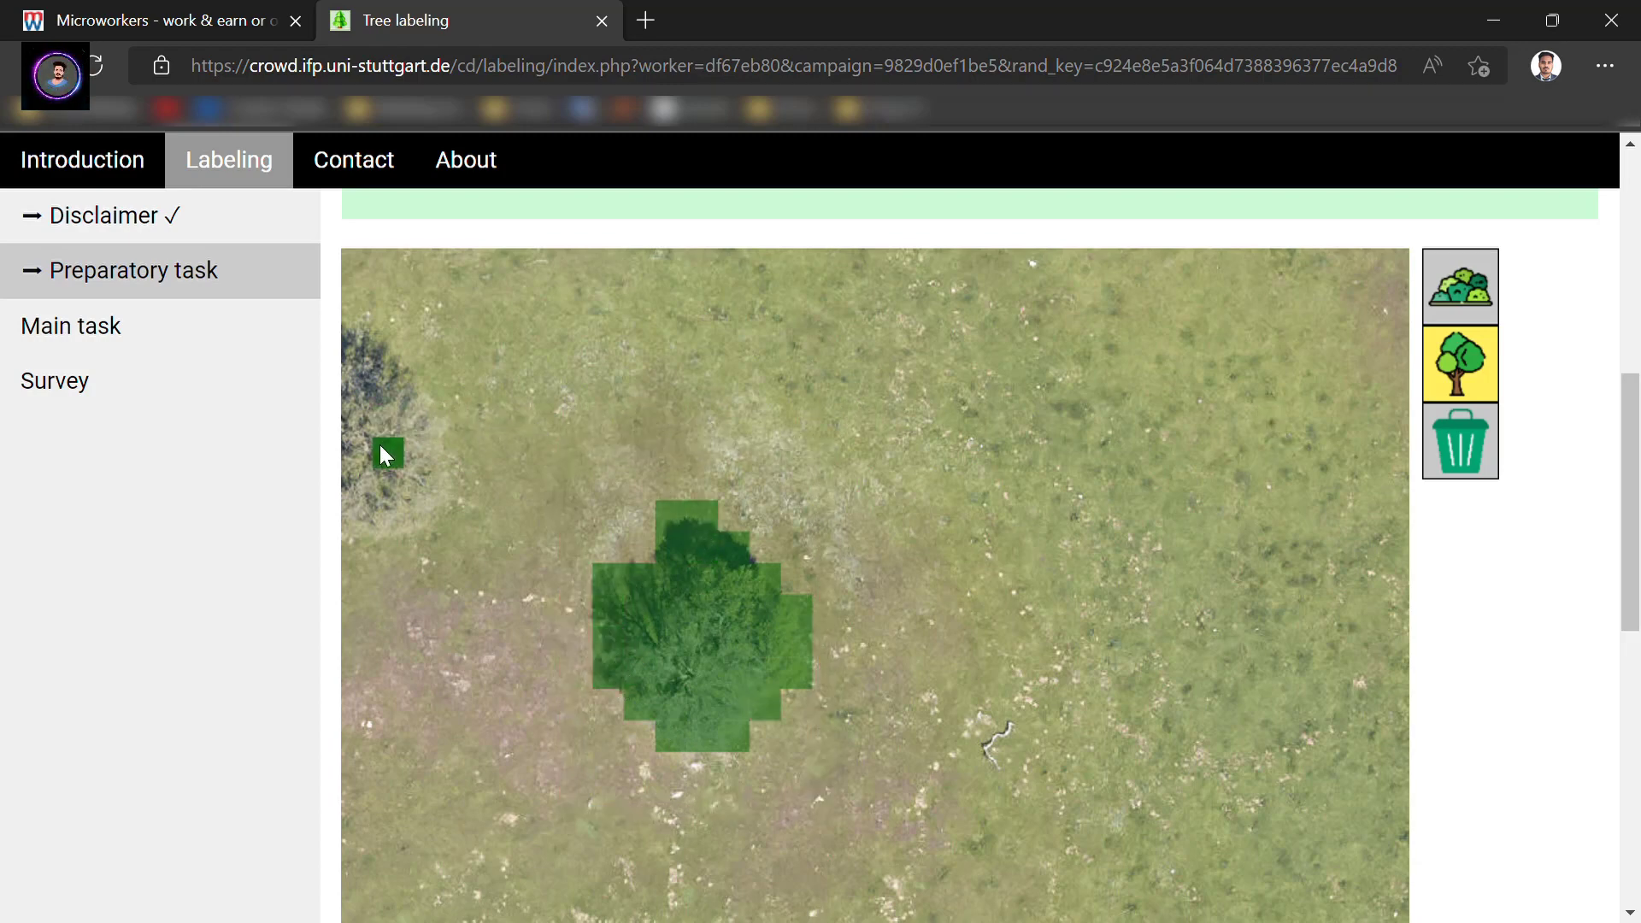
Paint the smaller of the two neighbouring trees in the lower part of the image with the tree label.
scroll(402, 457, down, 6)
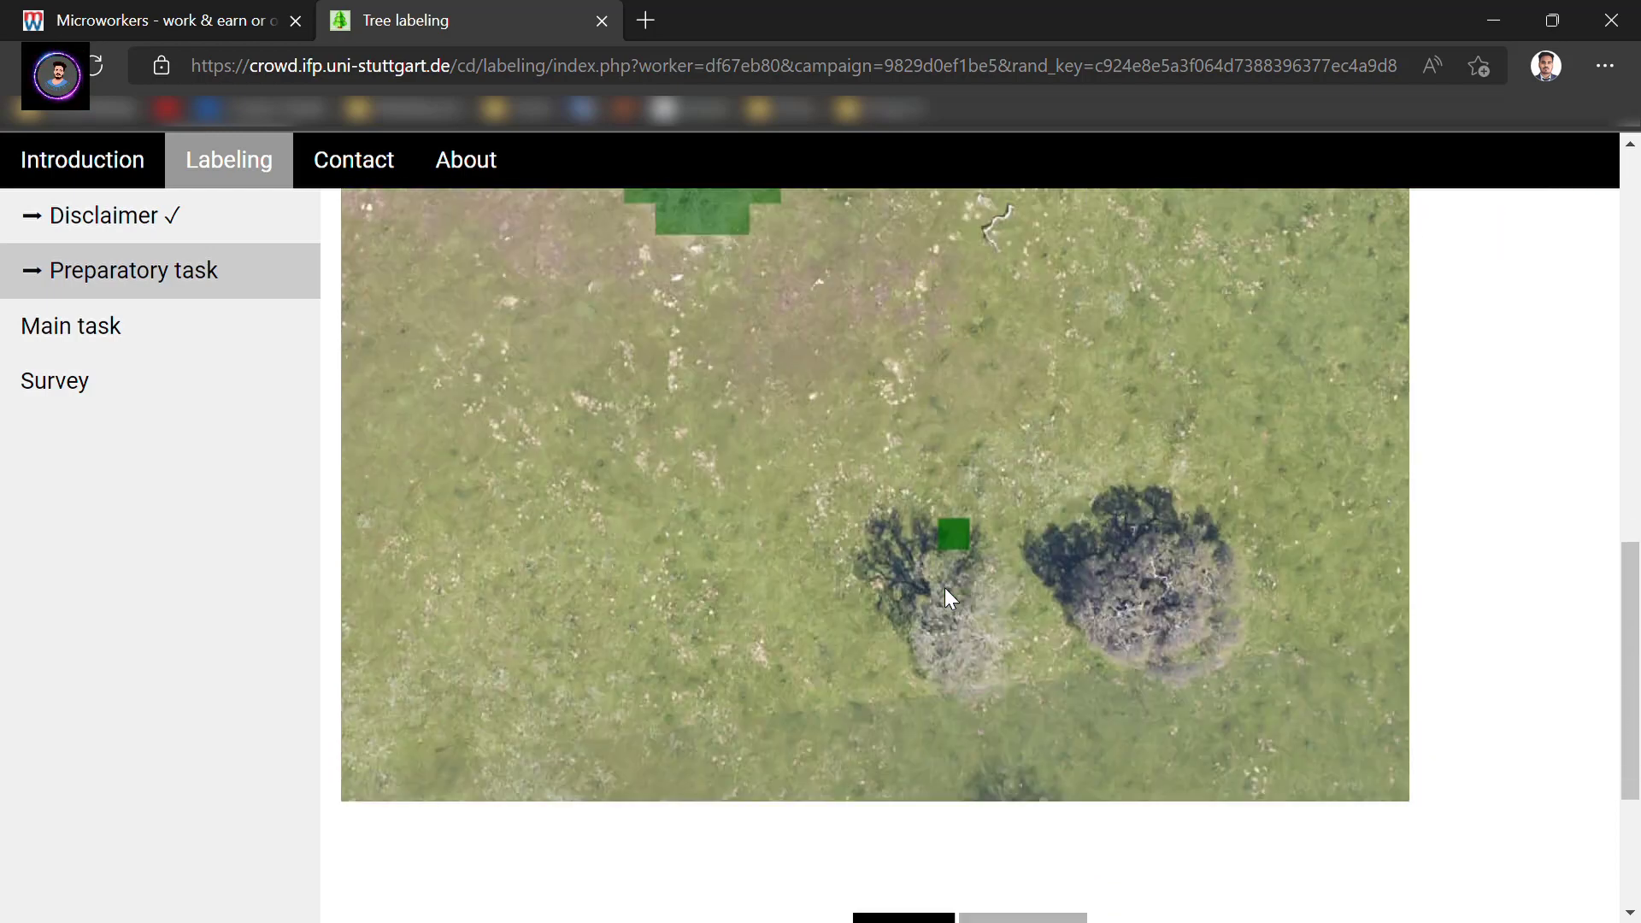
scroll(946, 587, down, 1)
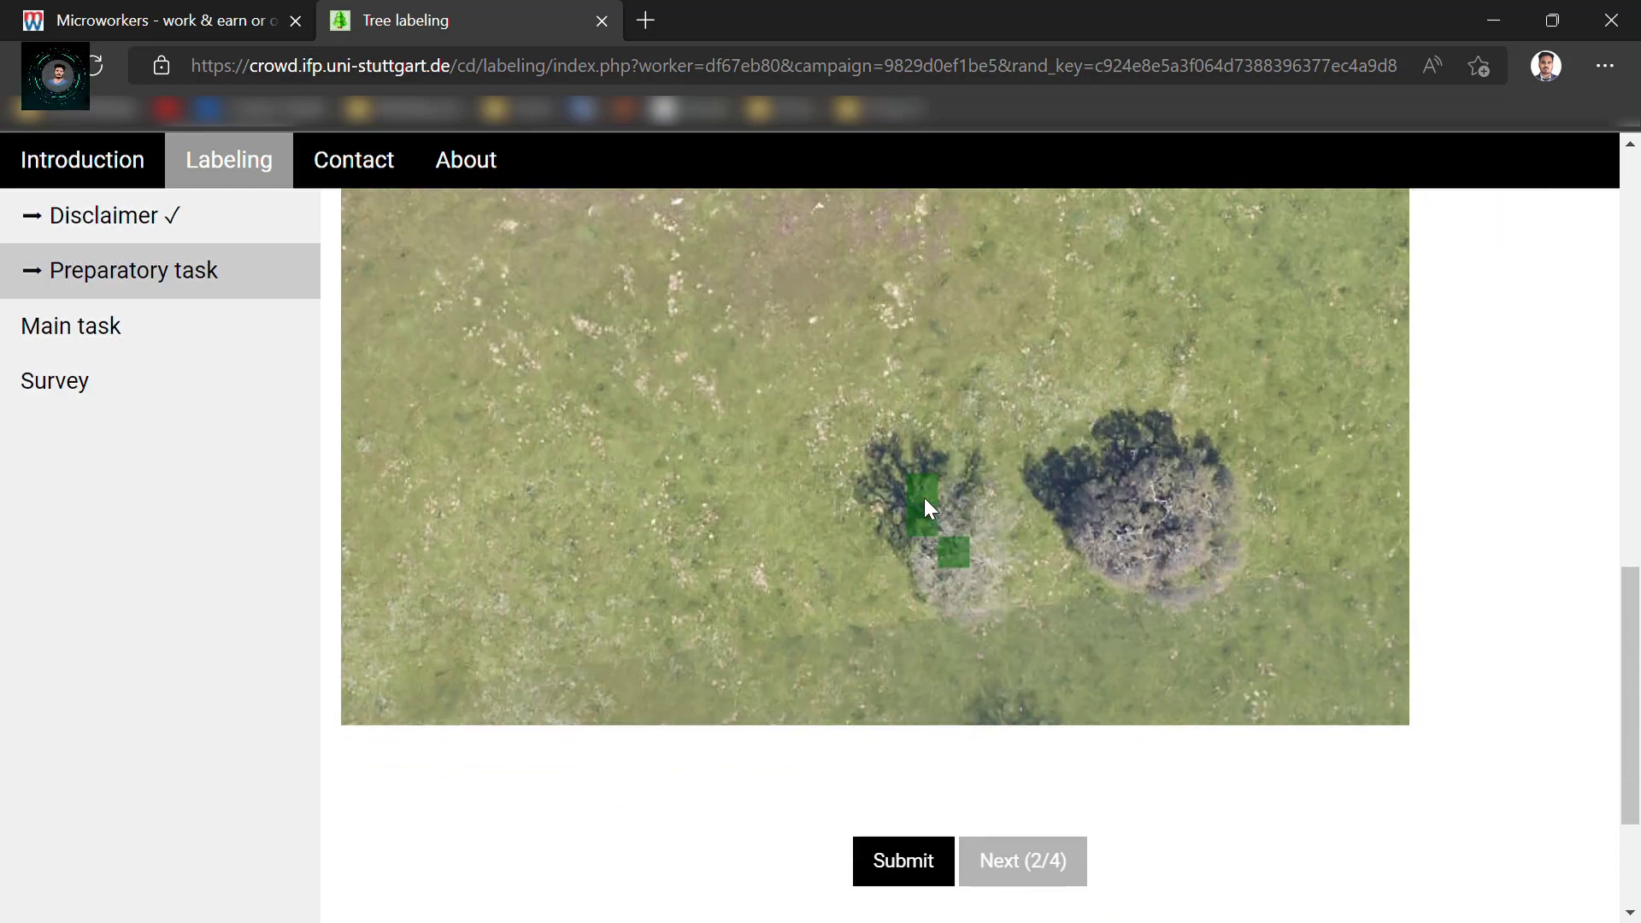
mouse_move(925, 500)
mouse_down()
mouse_move(891, 477)
mouse_move(973, 474)
mouse_move(976, 501)
mouse_up()
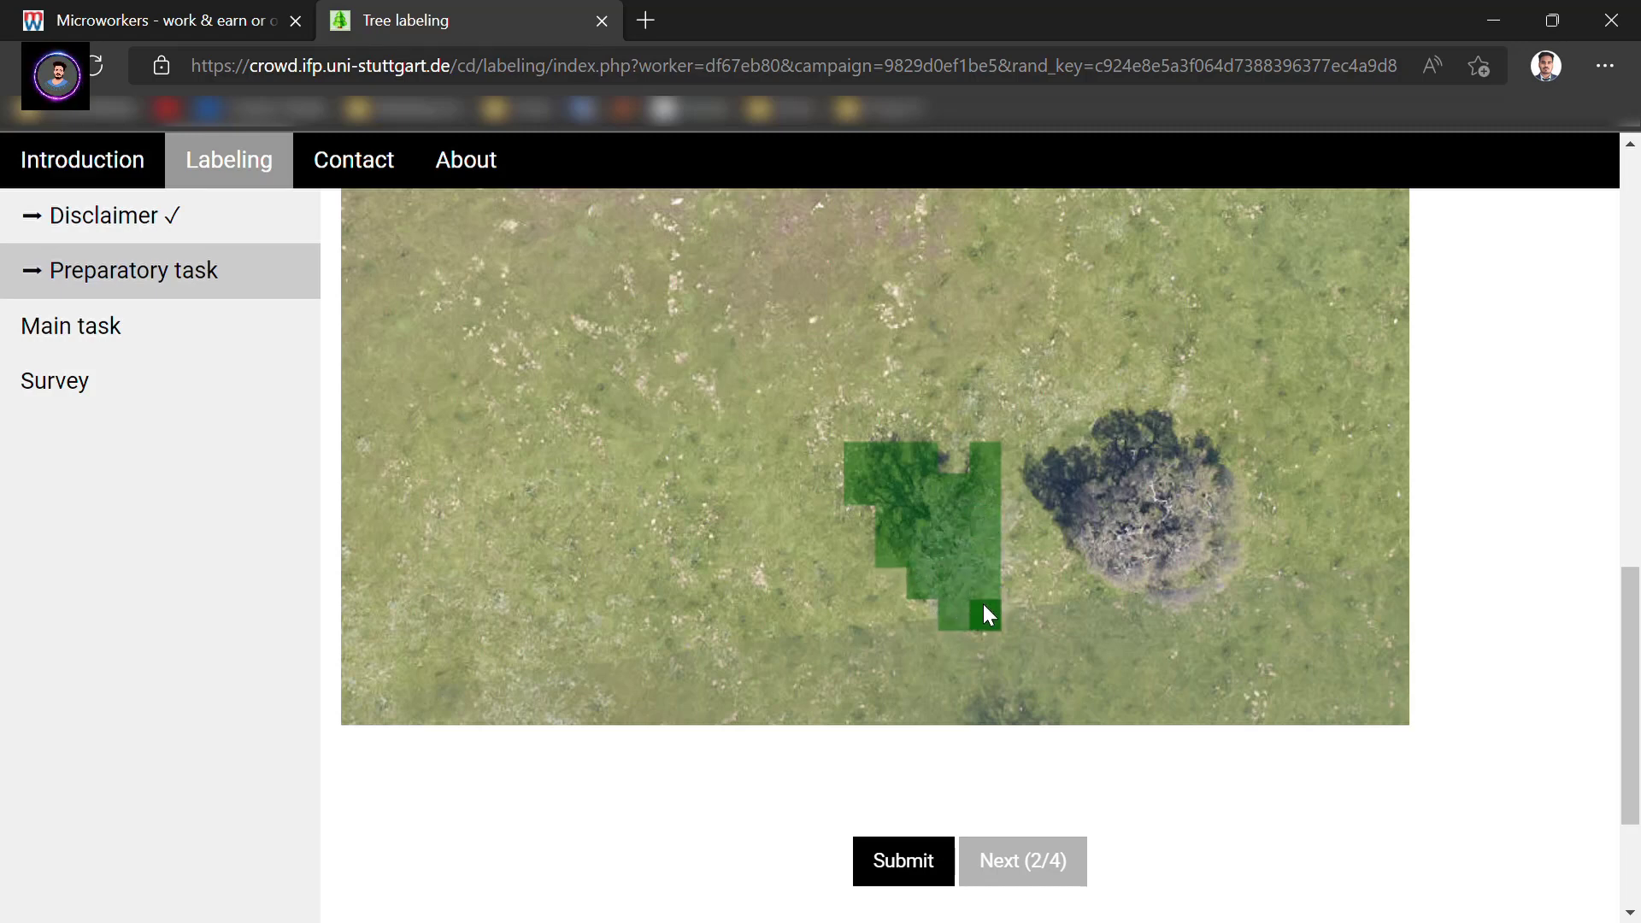
click(932, 604)
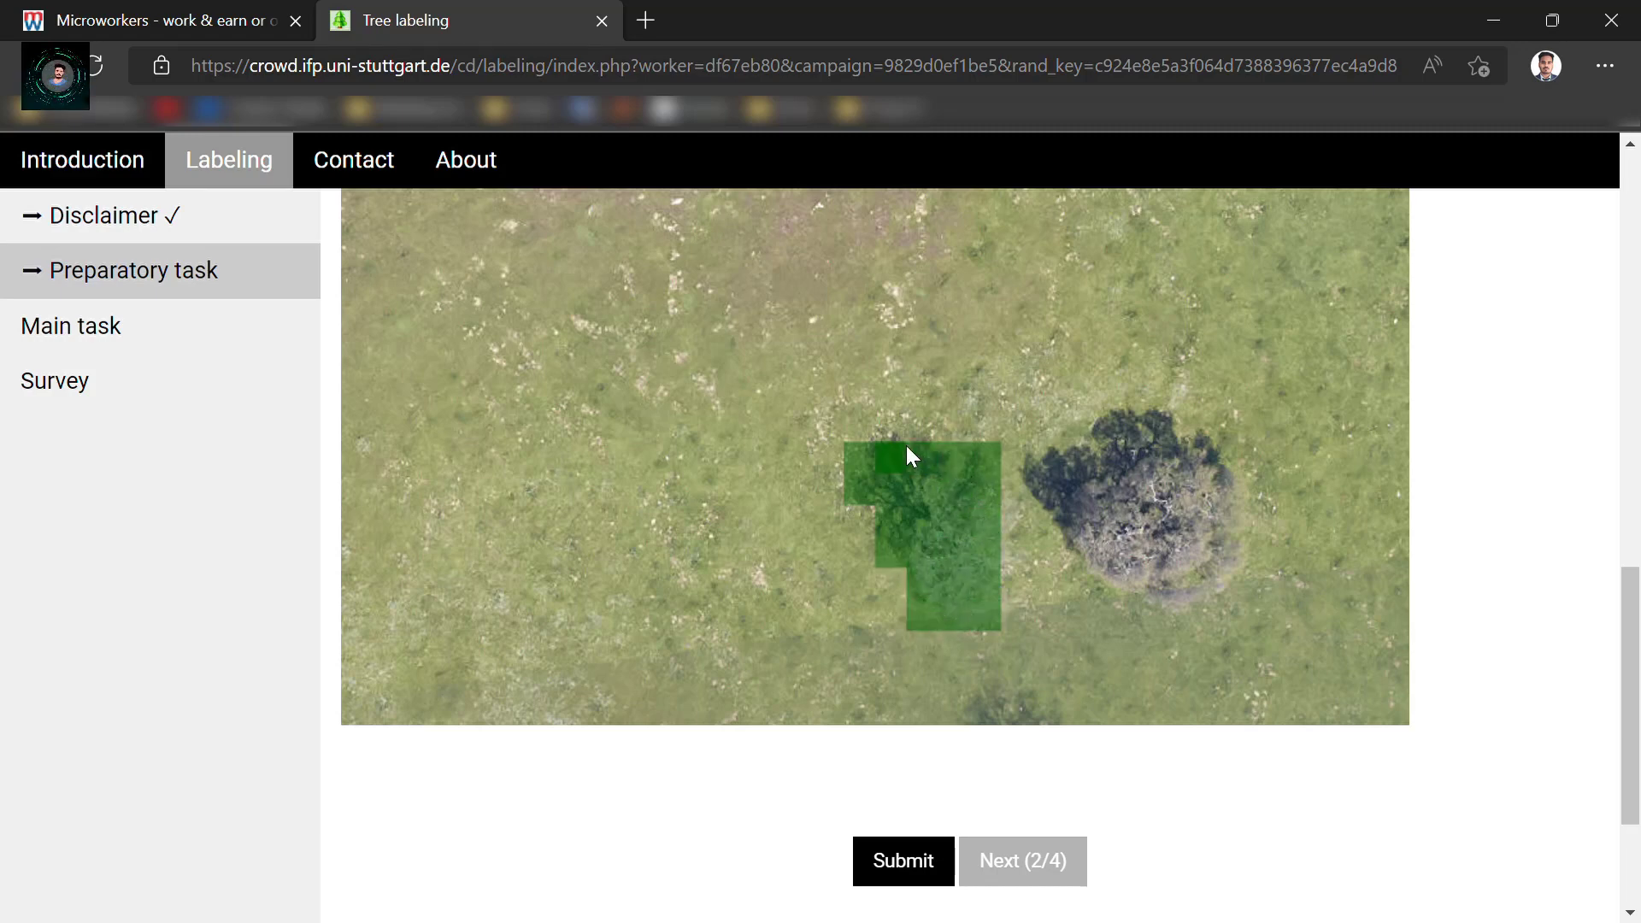
Label the larger lower tree and the partly visible tree at the image's left edge as trees.
click(1133, 509)
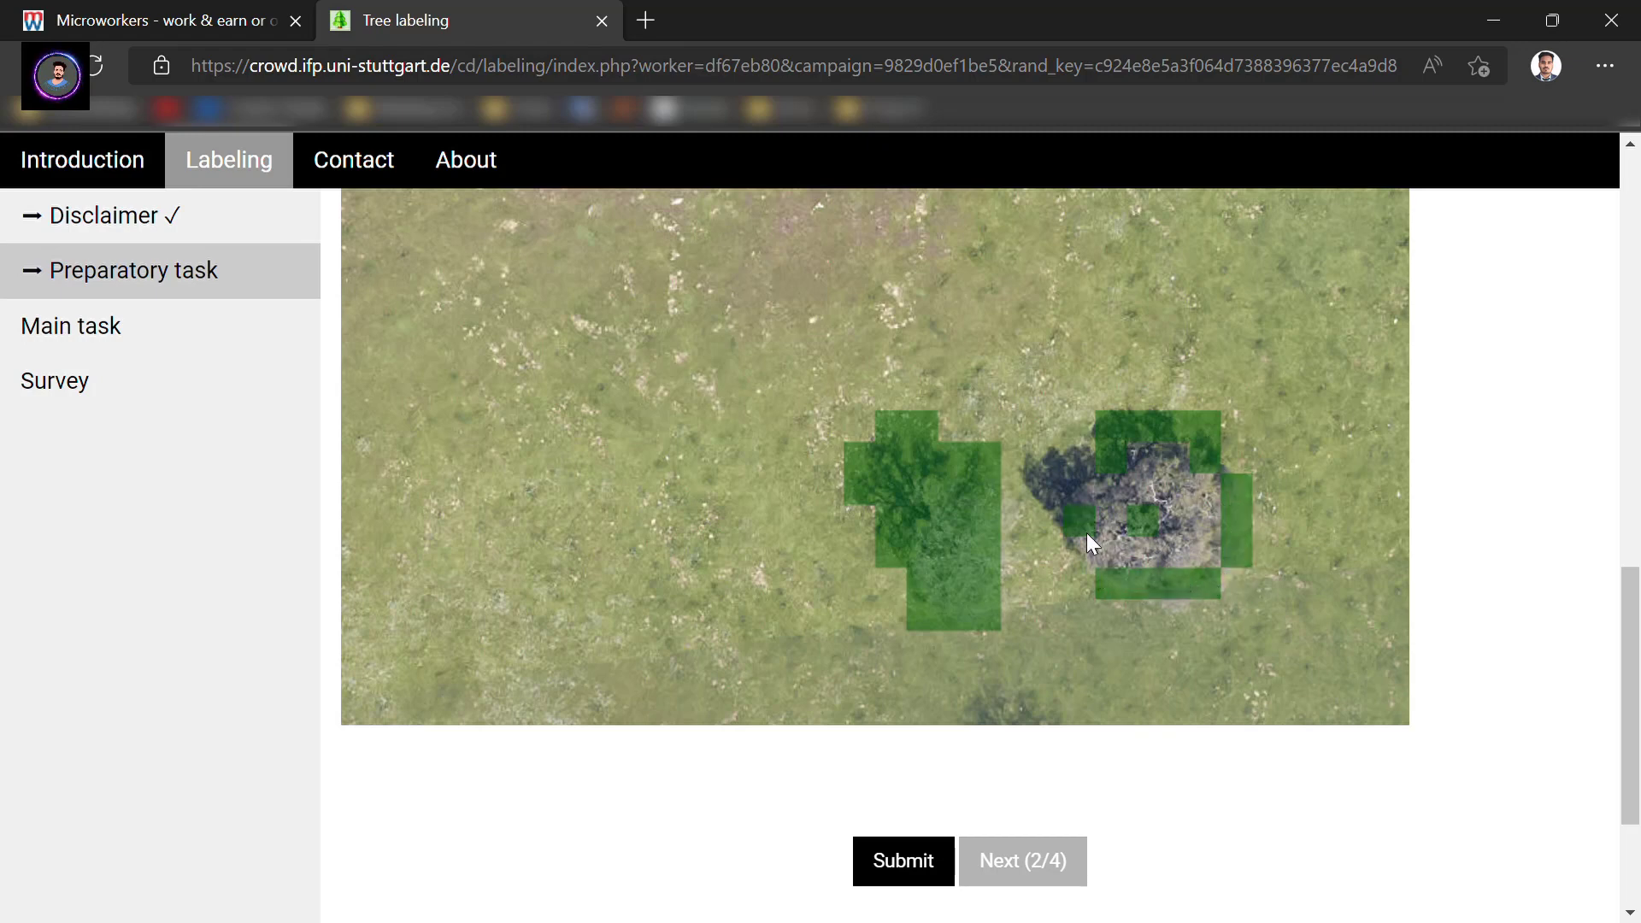
click(1052, 488)
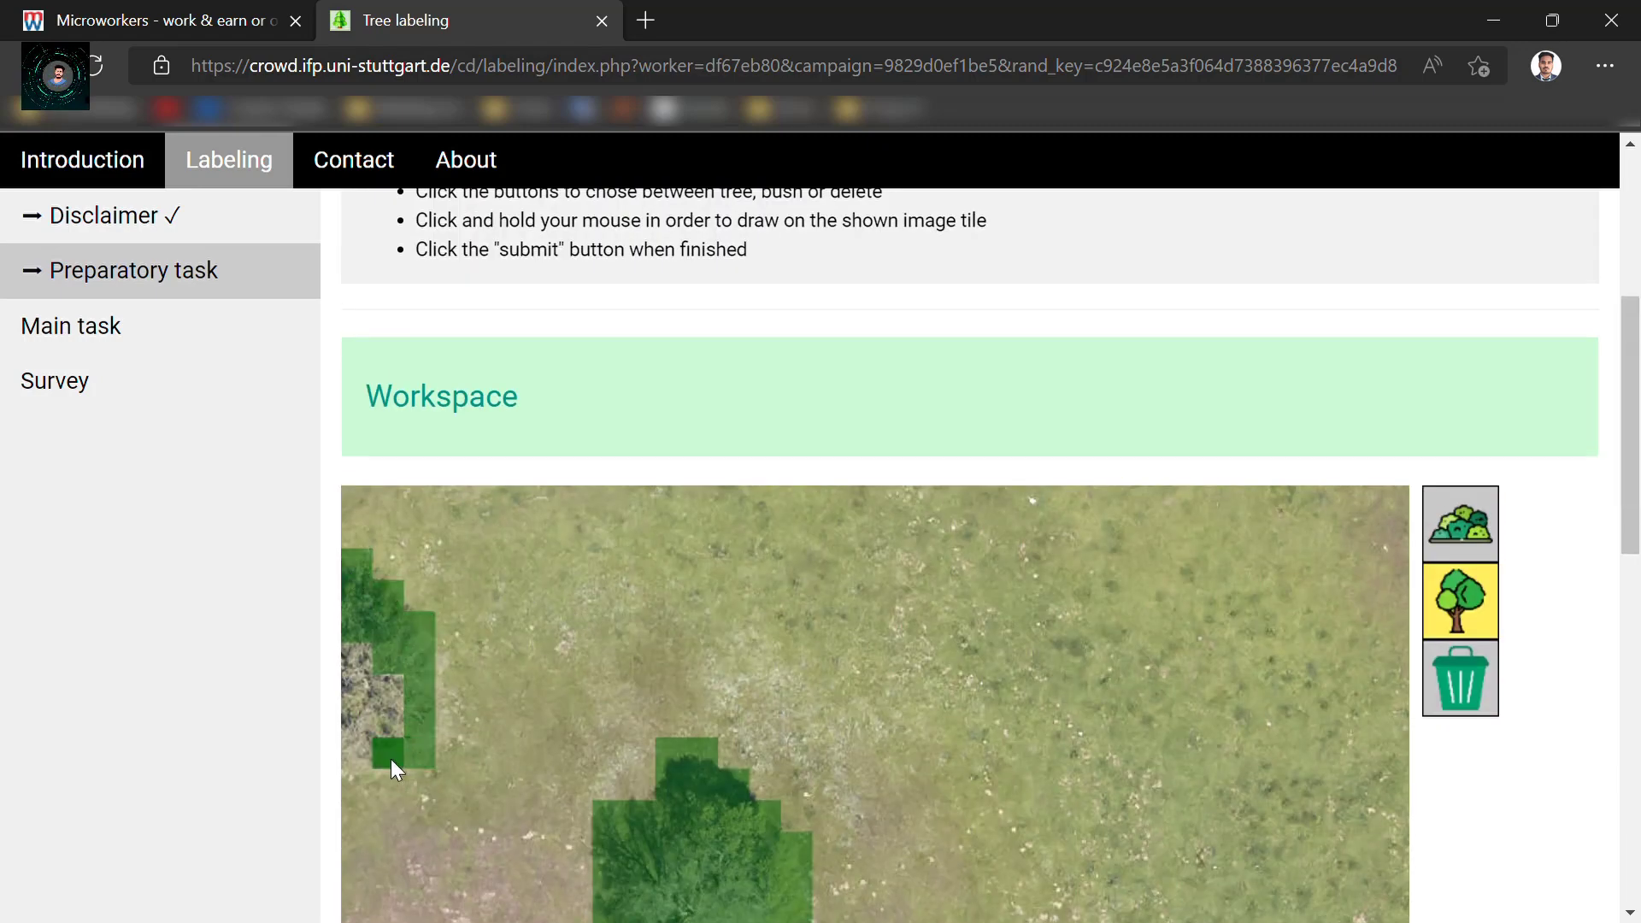
drag(391, 759, 407, 691)
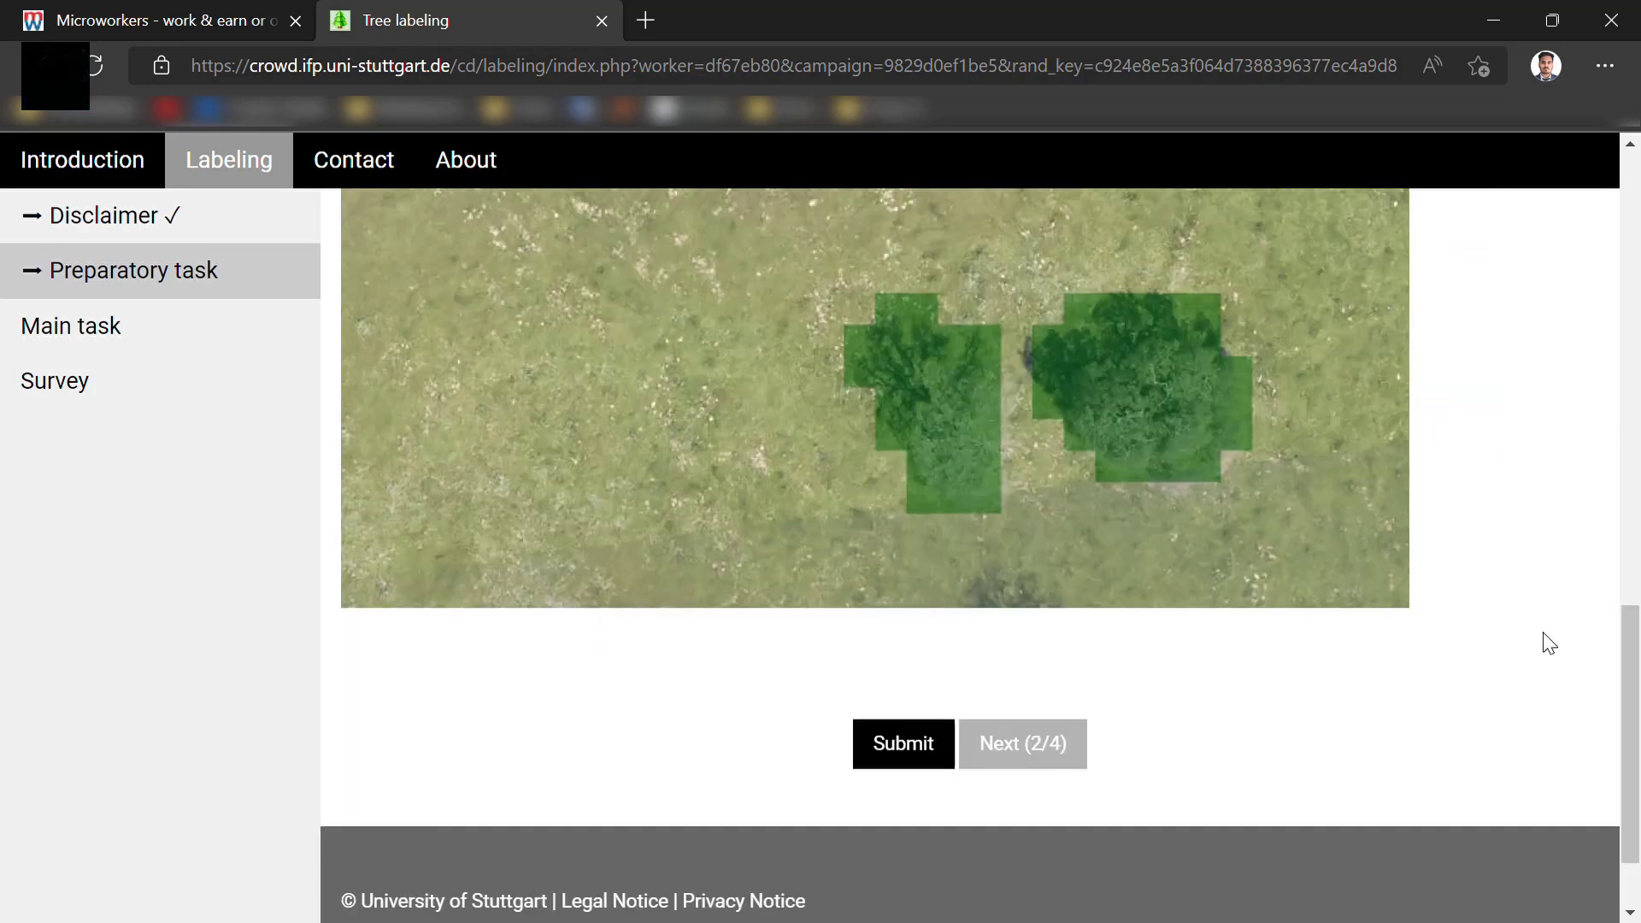
Submit the preparatory annotations and review the feedback on the image.
click(911, 749)
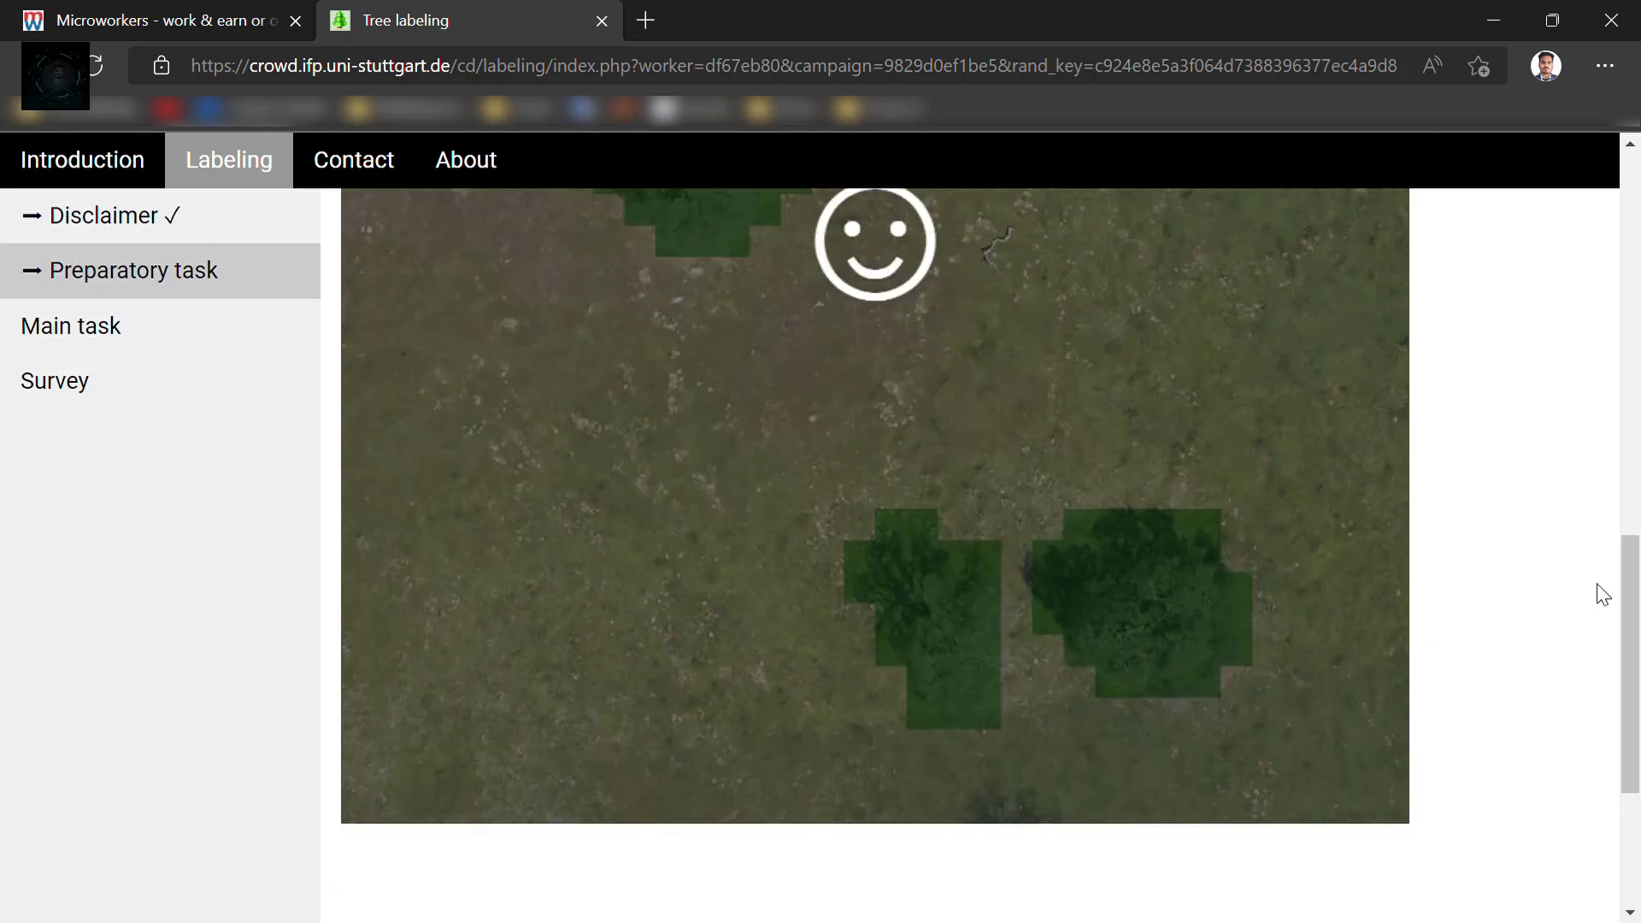
scroll(1600, 593, up, 6)
scroll(1600, 594, up, 5)
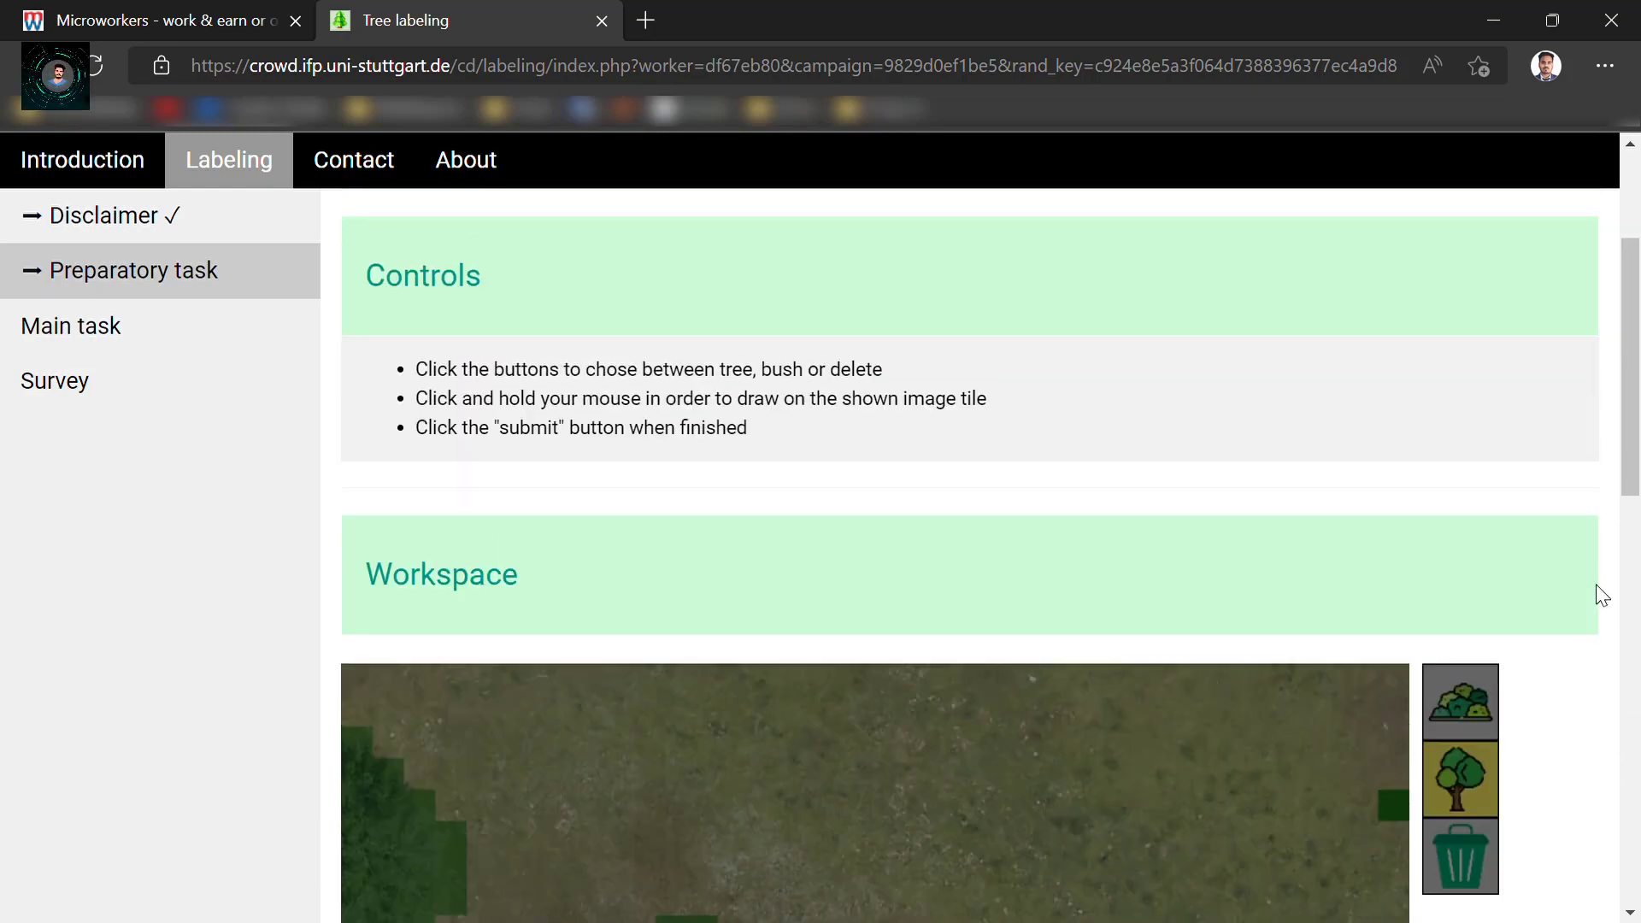
scroll(1590, 599, down, 9)
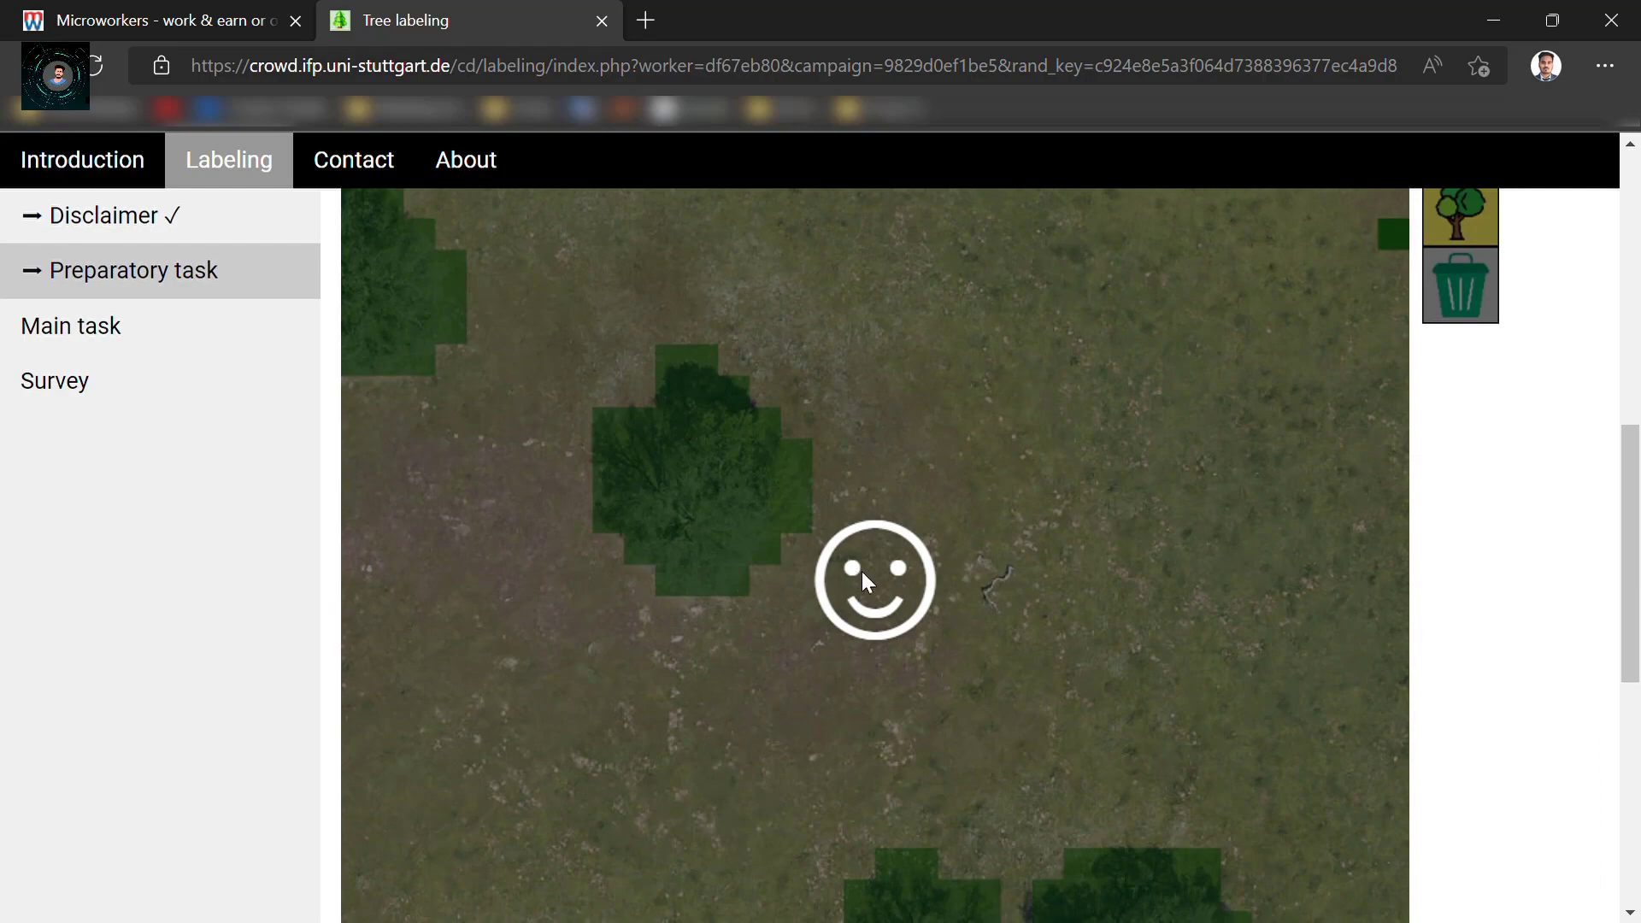
scroll(875, 577, down, 7)
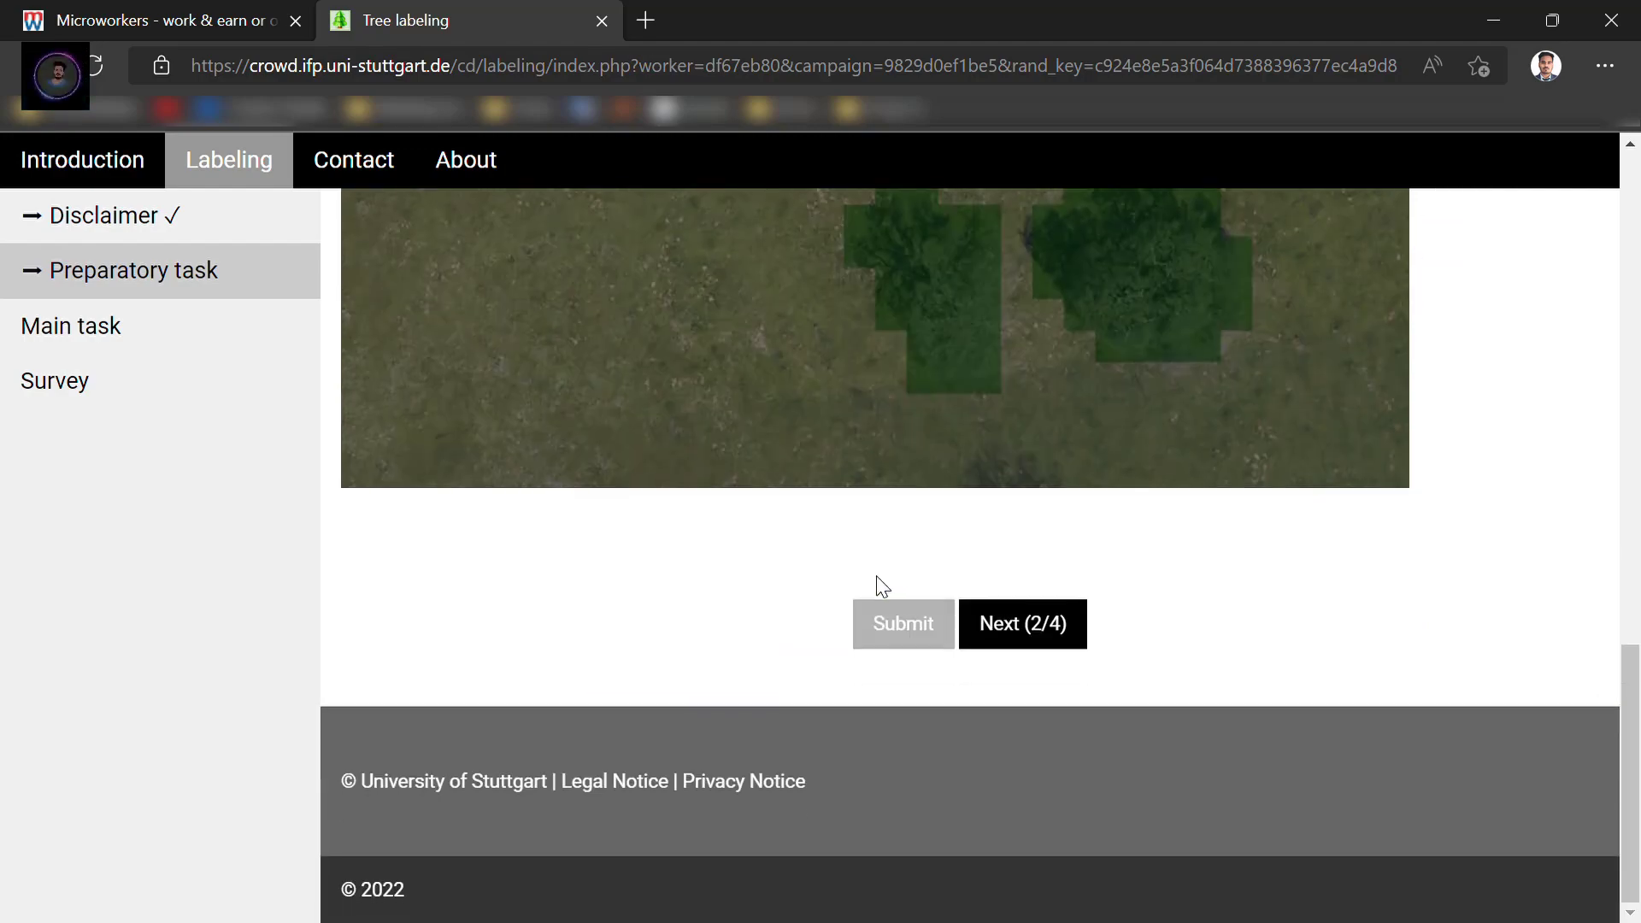
Continue to the main task and start annotating the image of job 1.
click(1029, 622)
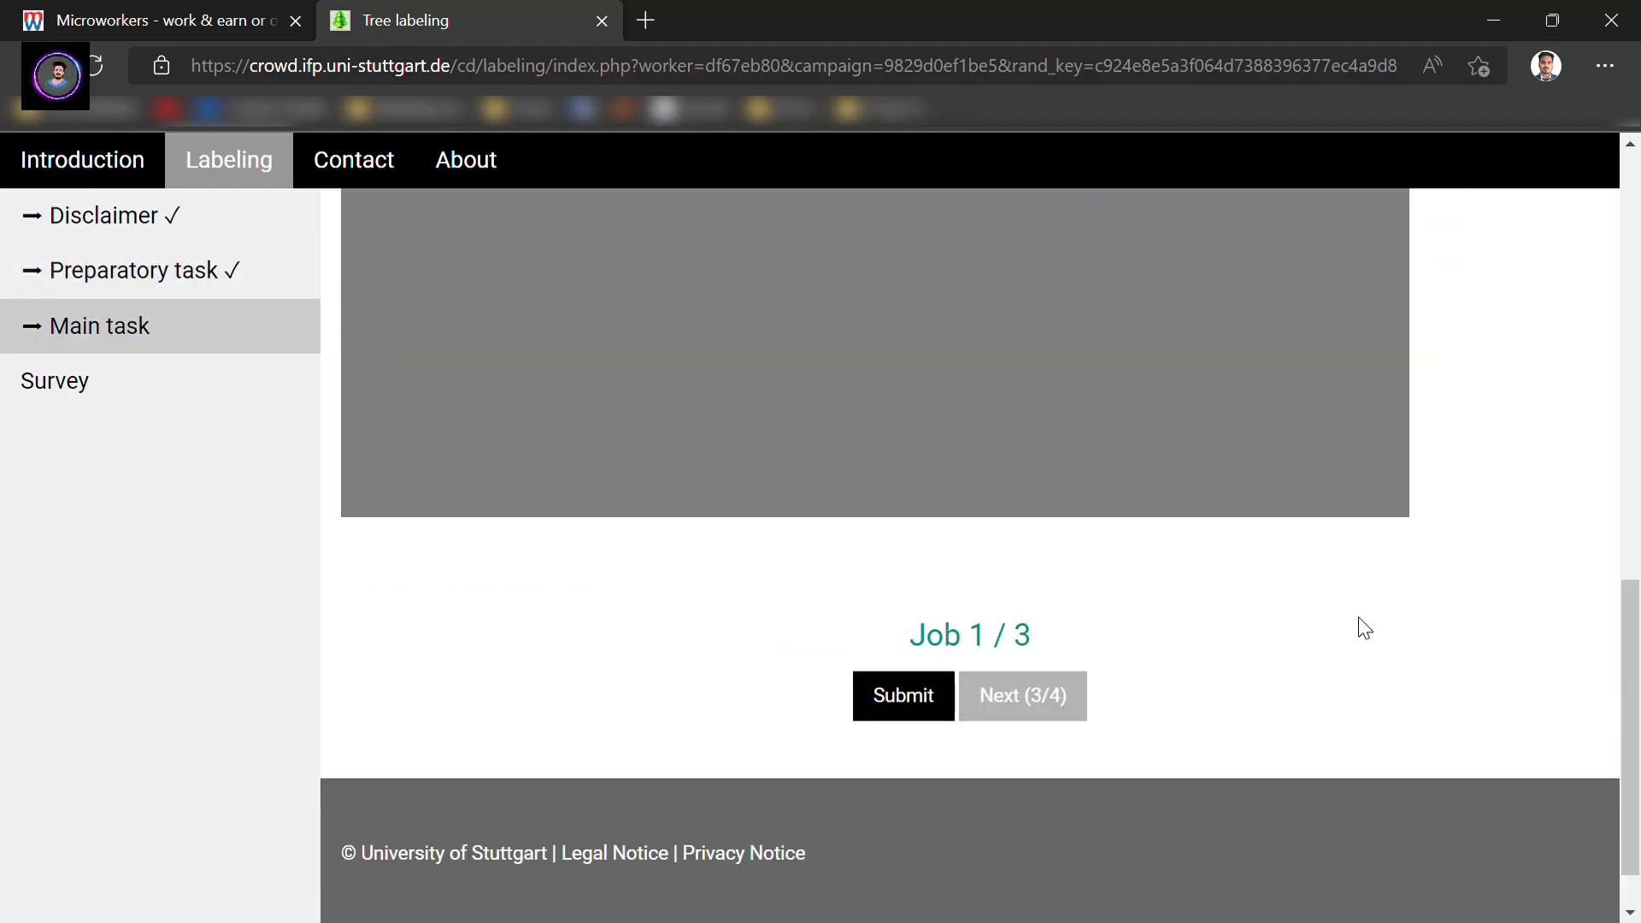
scroll(1491, 648, up, 6)
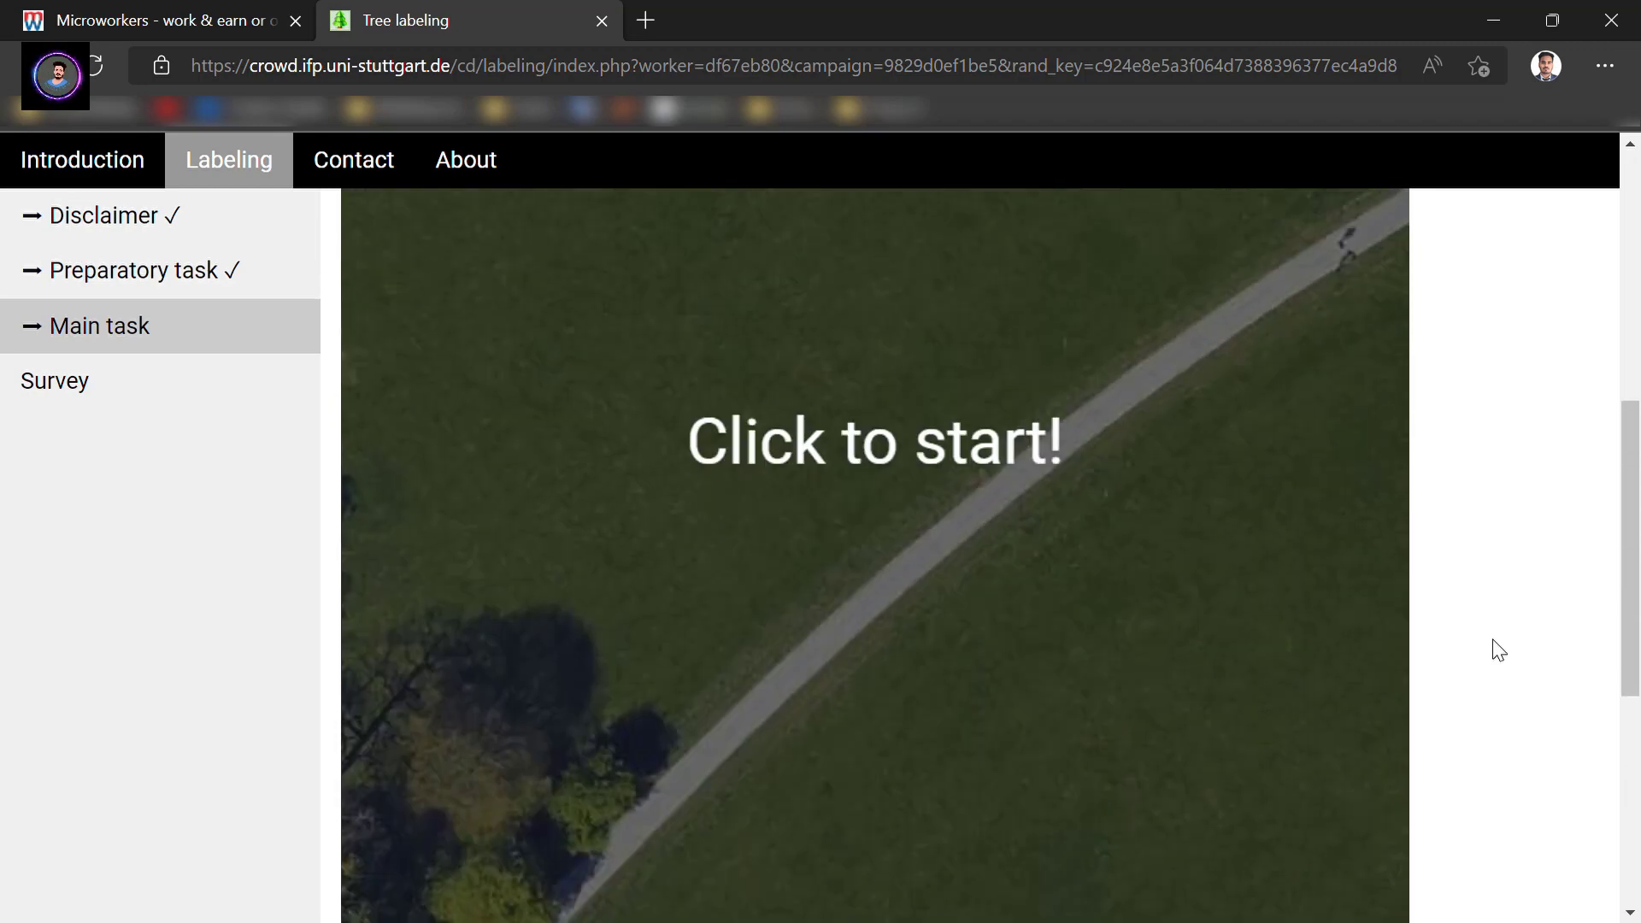
click(853, 552)
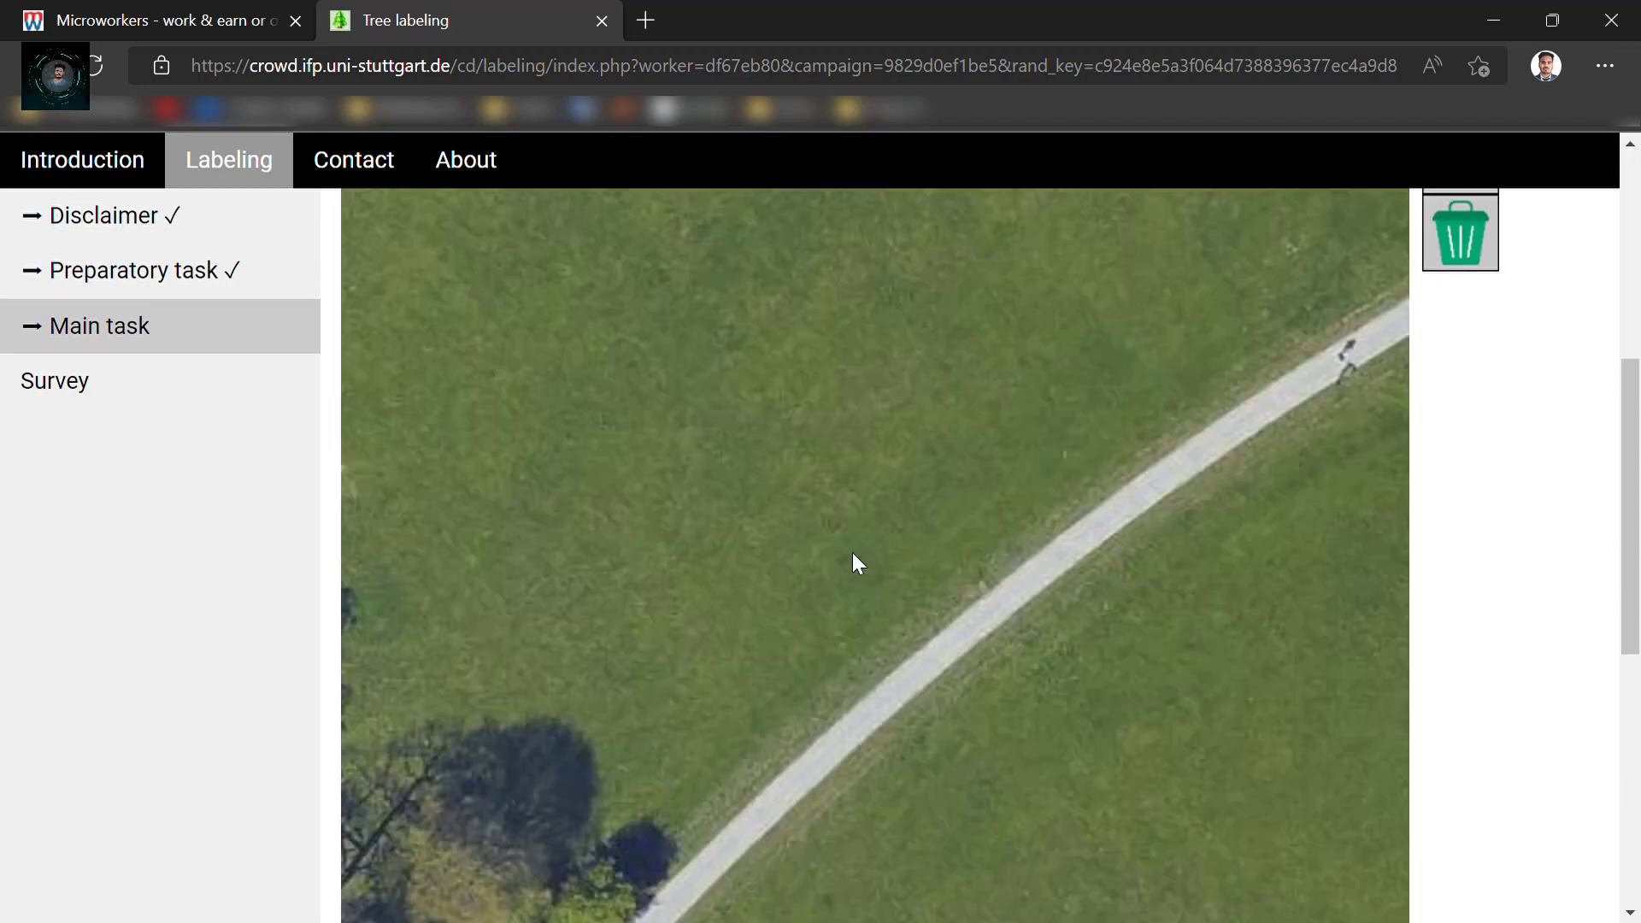
Examine the whole image of job 1 for trees and bushes that need labeling.
scroll(1573, 610, up, 5)
scroll(1554, 606, down, 10)
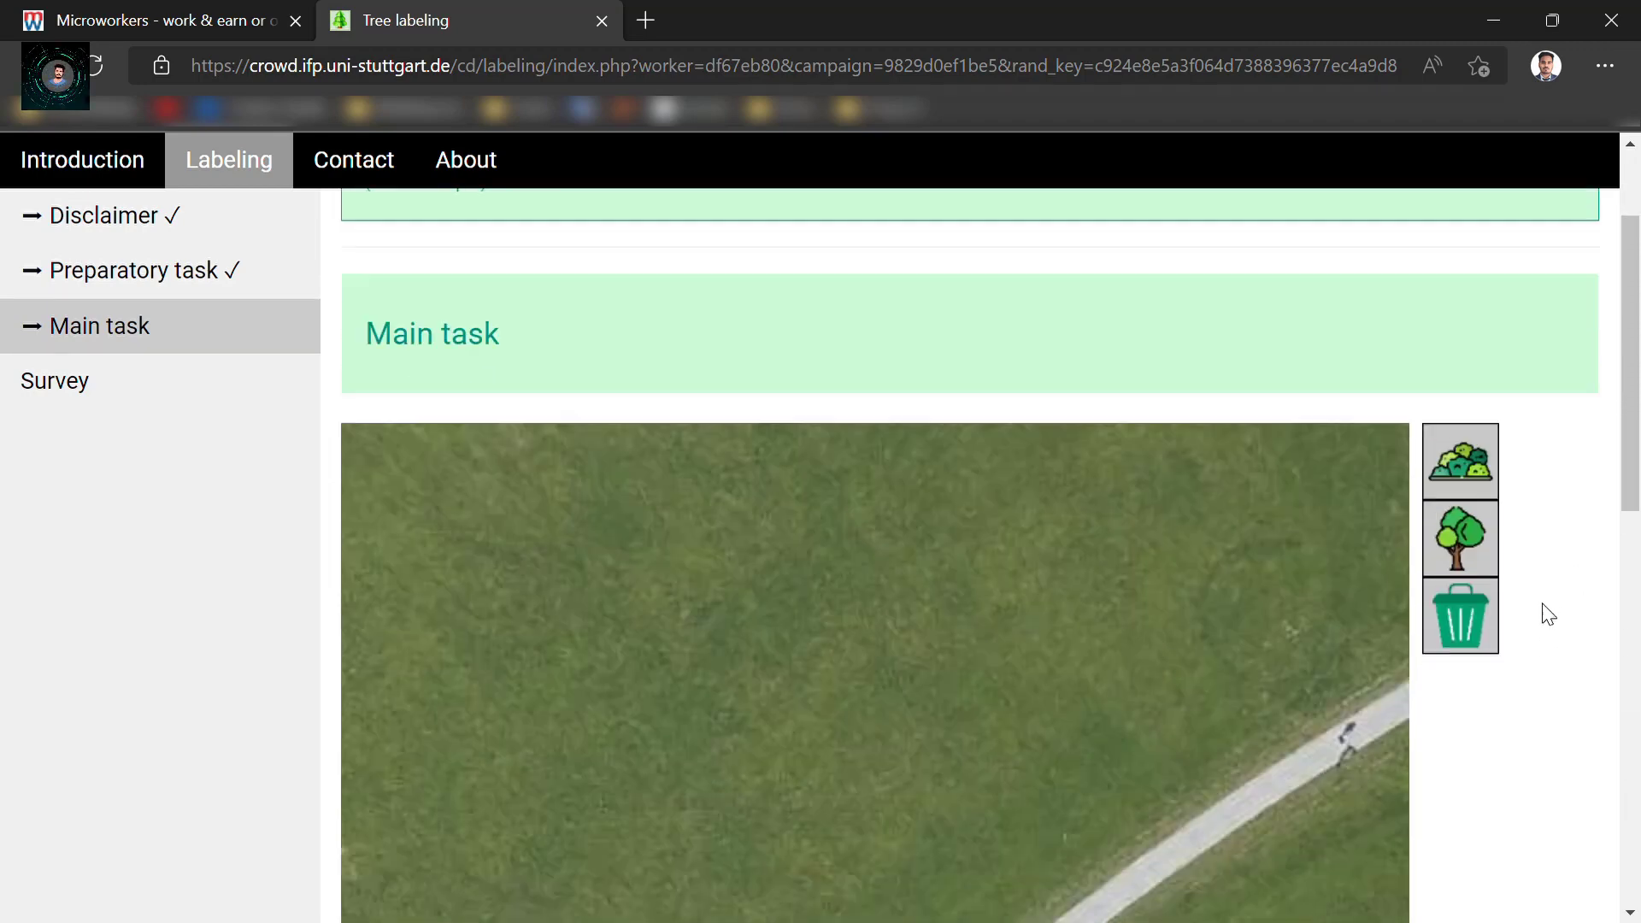
scroll(869, 576, up, 1)
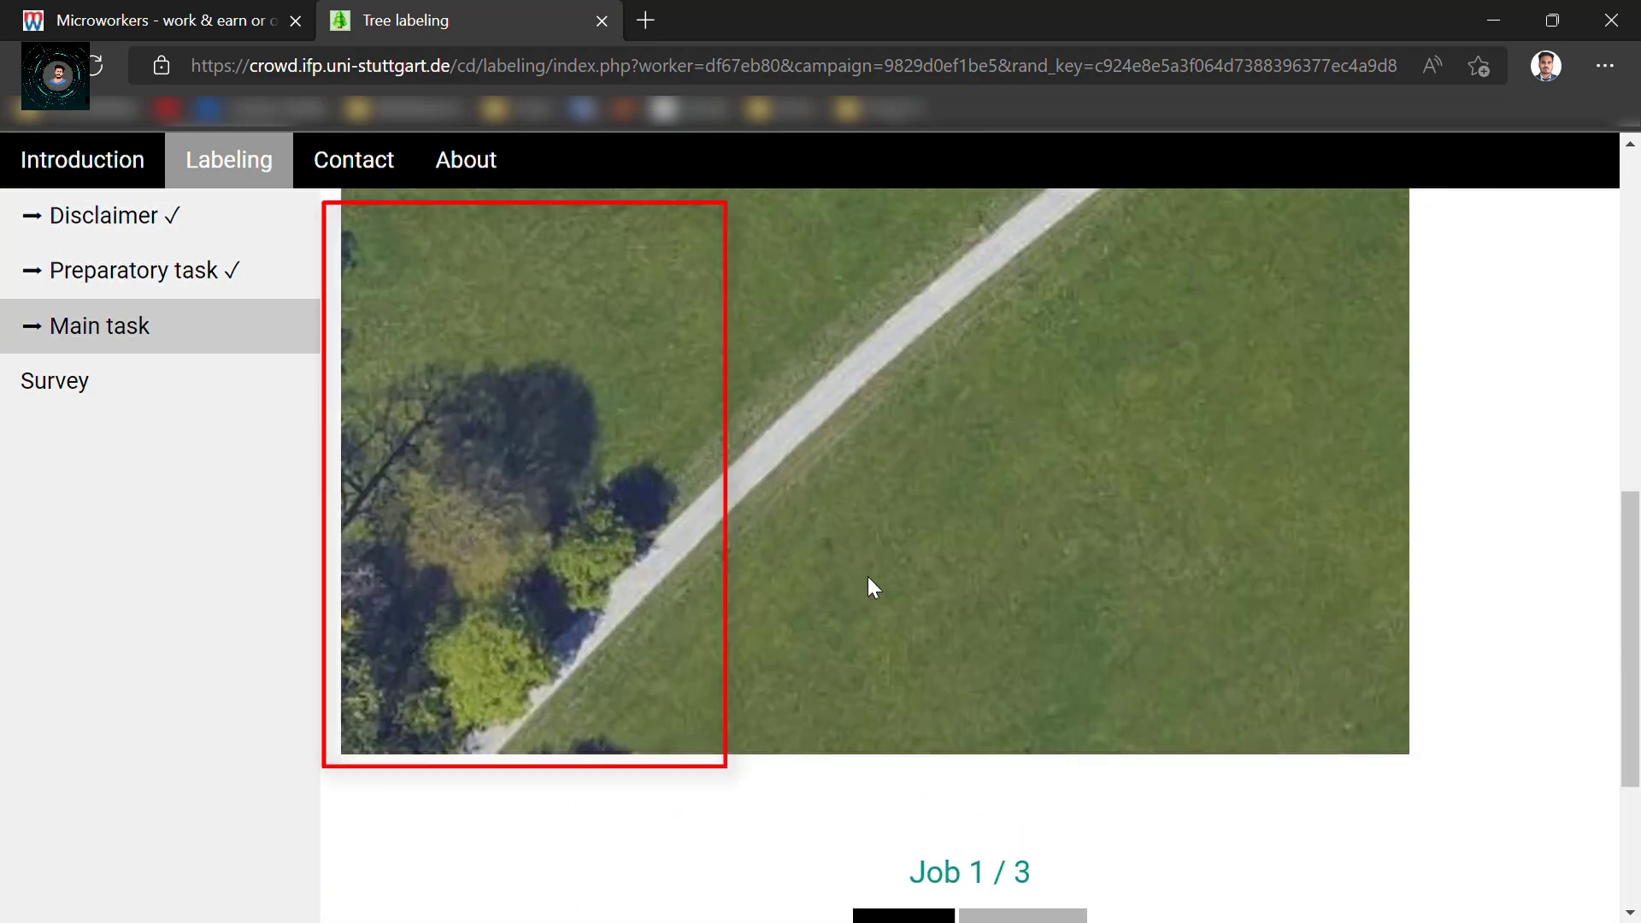
scroll(868, 576, up, 6)
scroll(869, 576, down, 8)
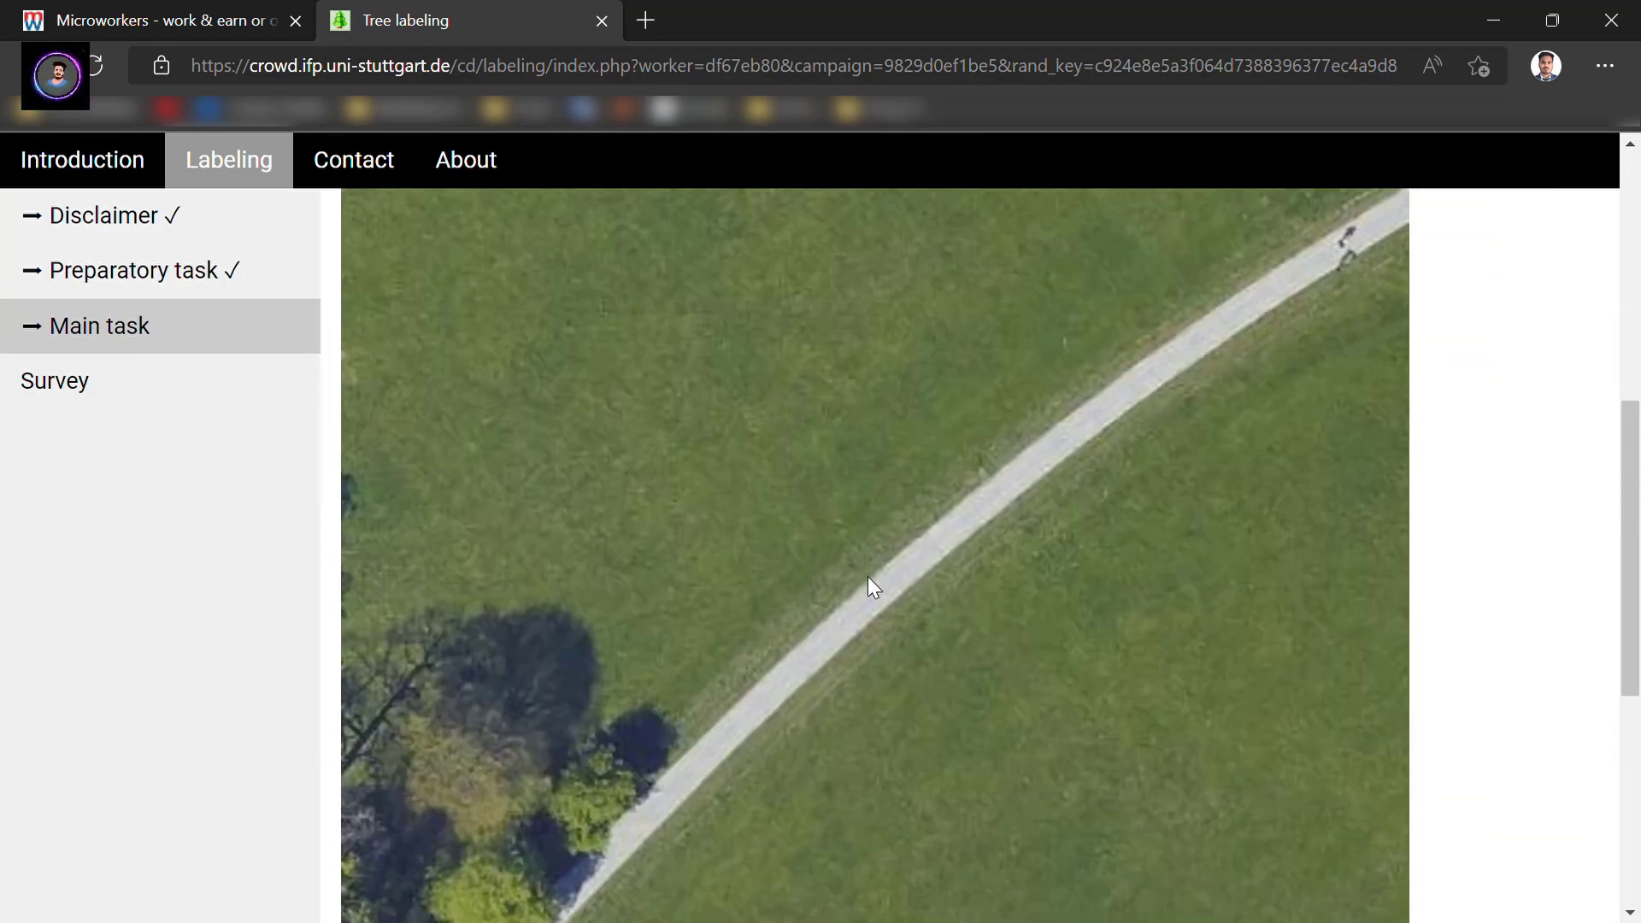
scroll(1595, 573, up, 5)
scroll(1595, 573, up, 2)
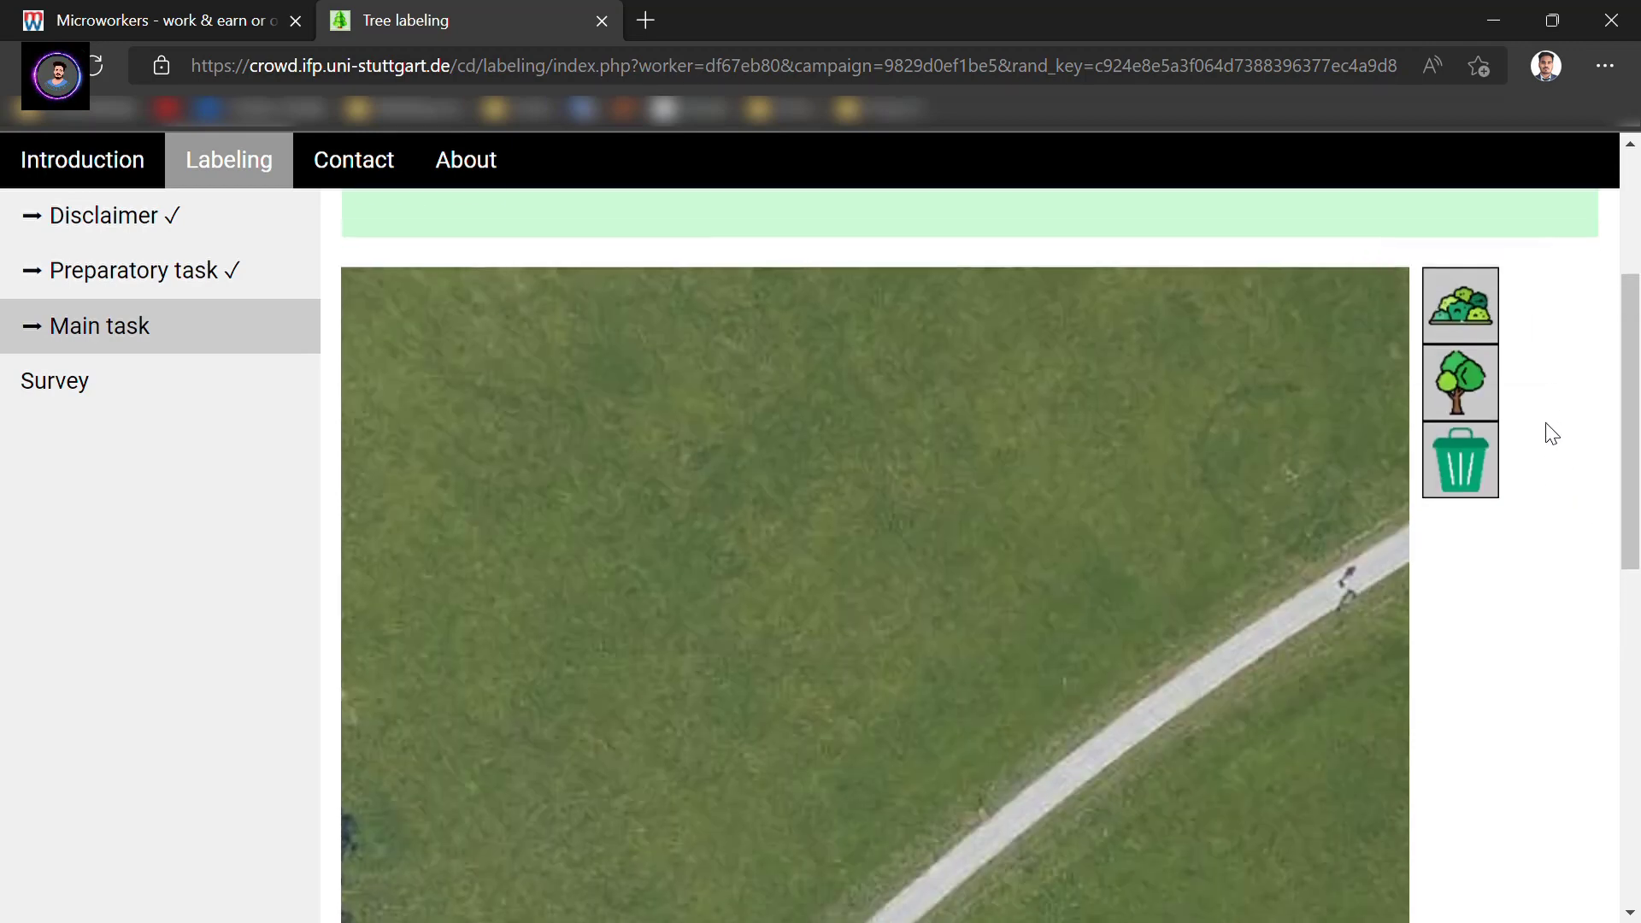
Label the vegetation along the left edge of job 1's image as bushes, down to the lower-left corner.
click(1436, 338)
scroll(543, 641, down, 4)
click(543, 640)
scroll(541, 639, down, 1)
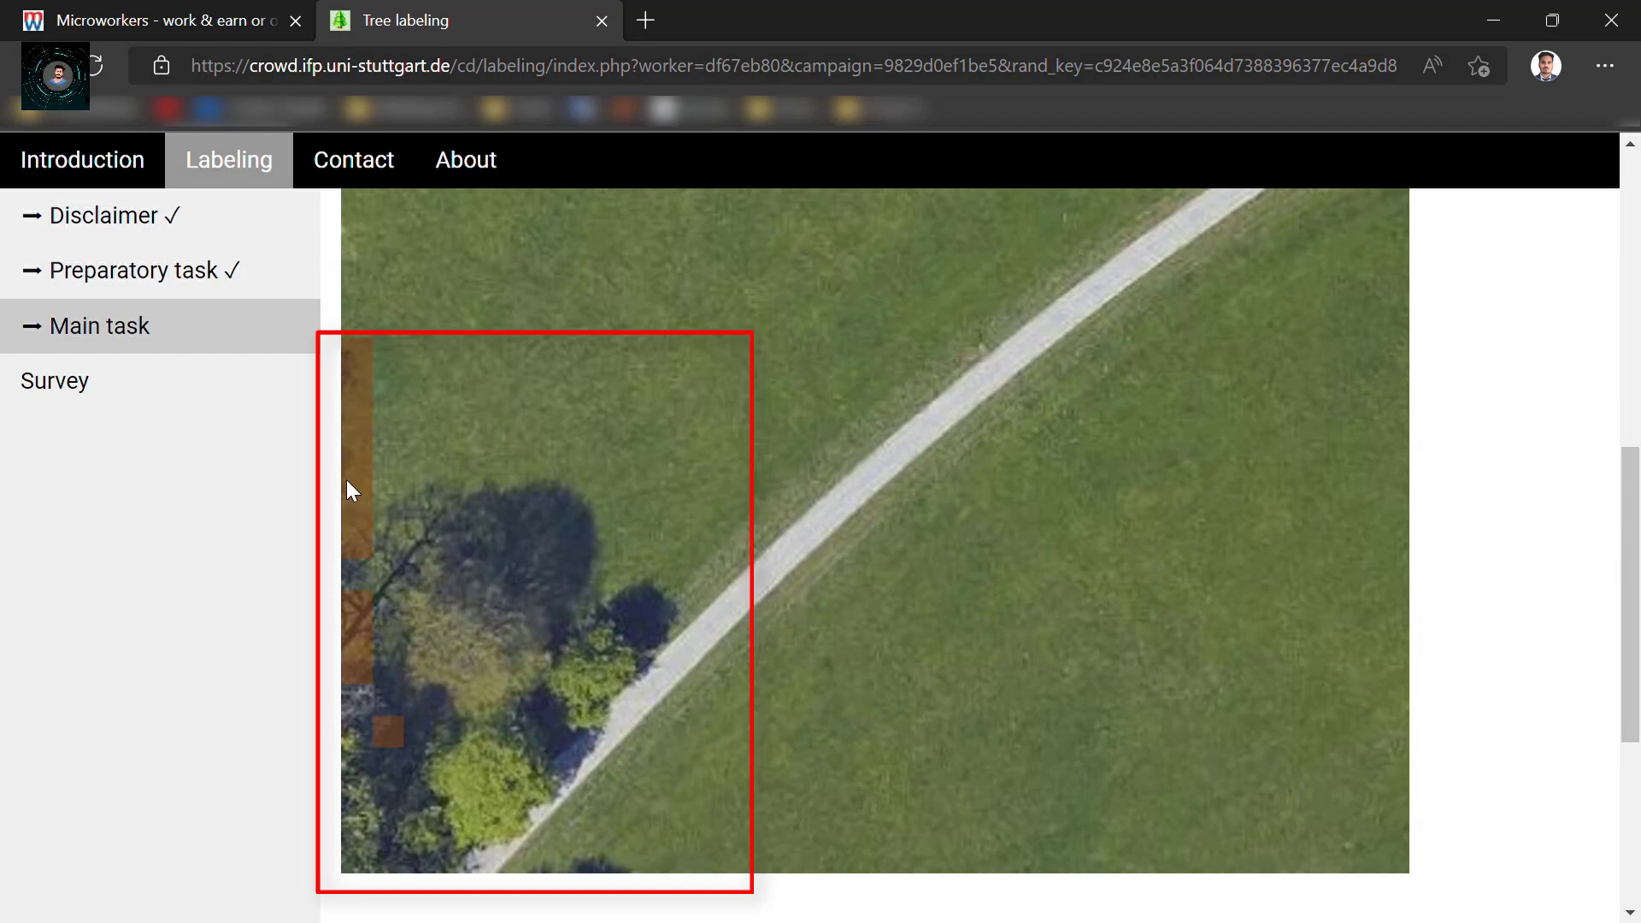
mouse_move(386, 544)
mouse_down()
mouse_move(358, 576)
mouse_move(382, 578)
mouse_move(397, 619)
mouse_move(394, 672)
mouse_move(362, 723)
mouse_move(383, 793)
mouse_move(356, 798)
mouse_move(359, 859)
mouse_move(402, 864)
mouse_up()
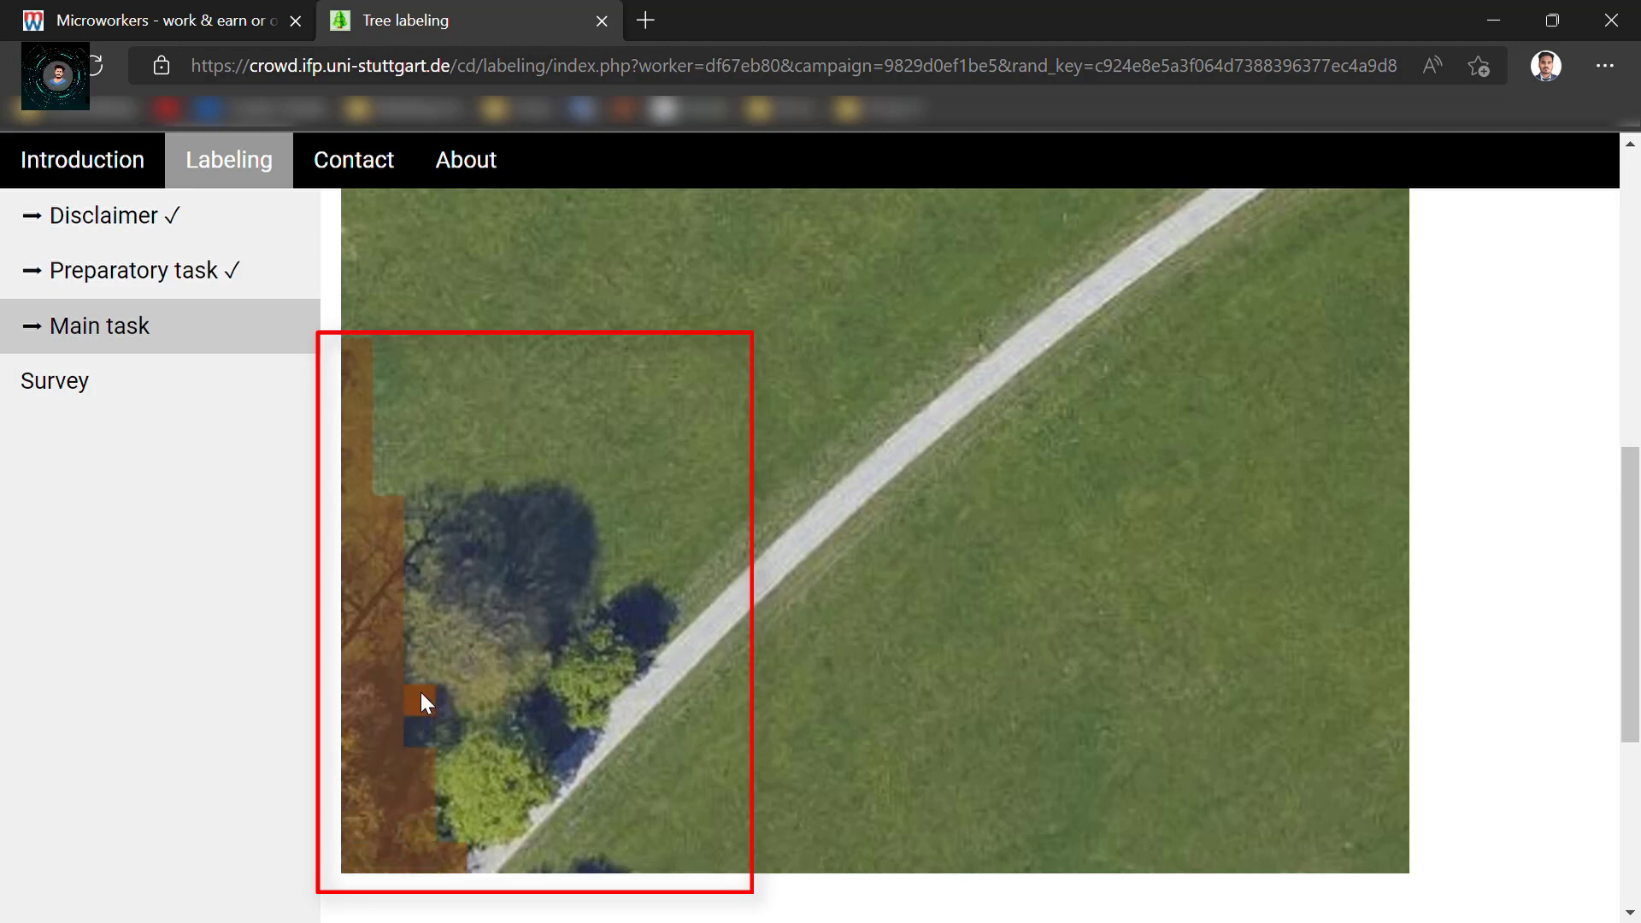
drag(420, 692, 419, 509)
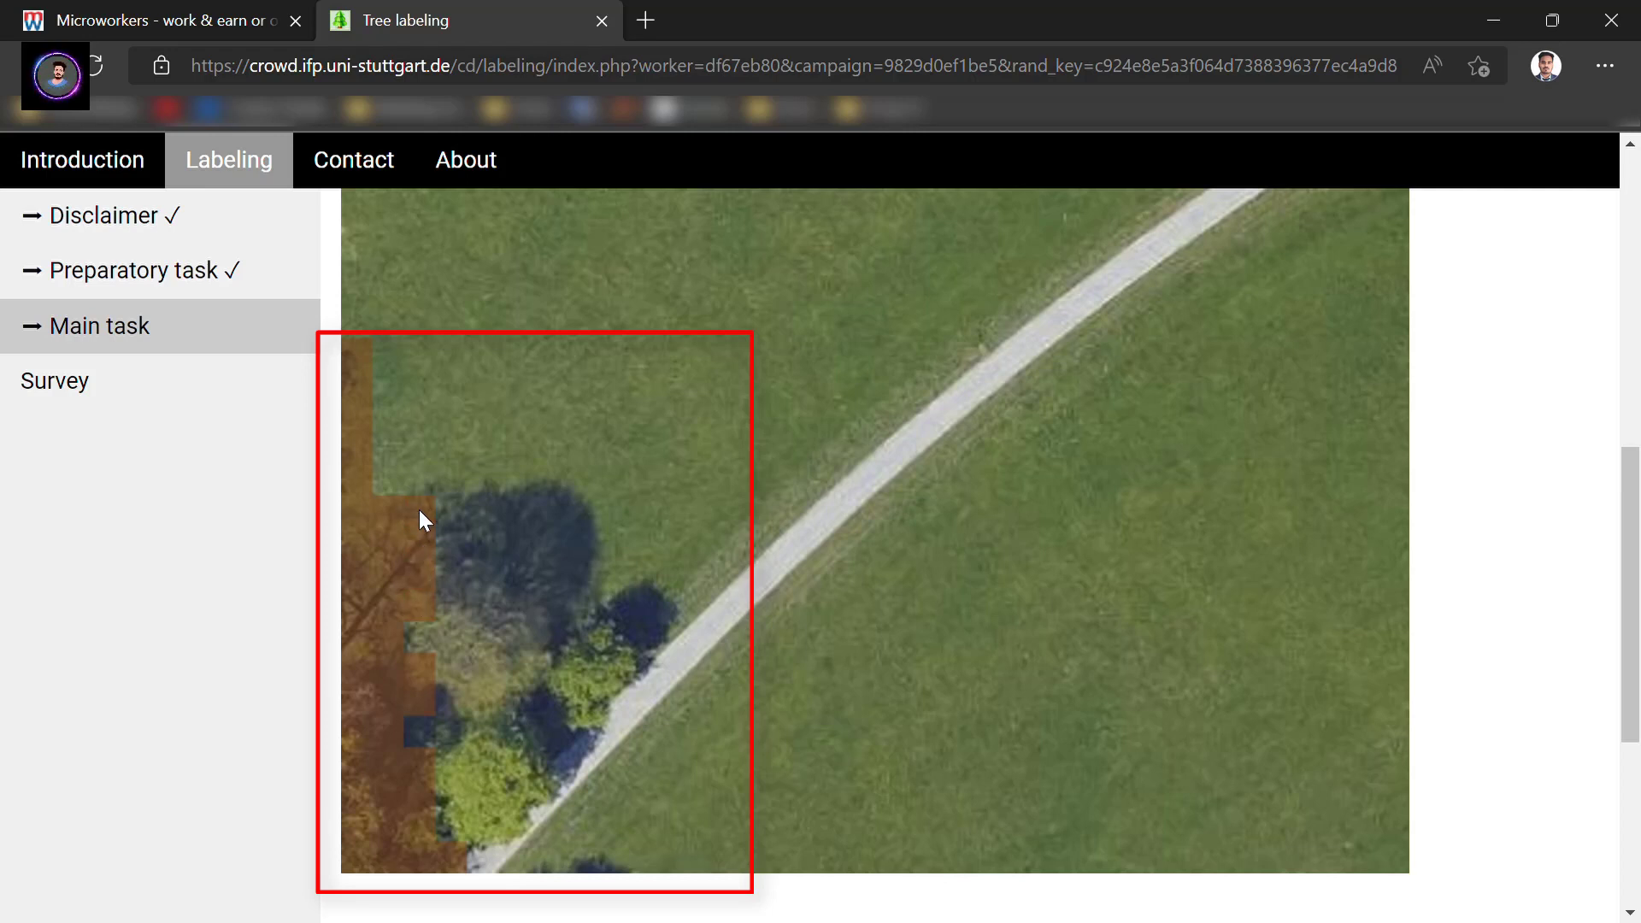
click(420, 626)
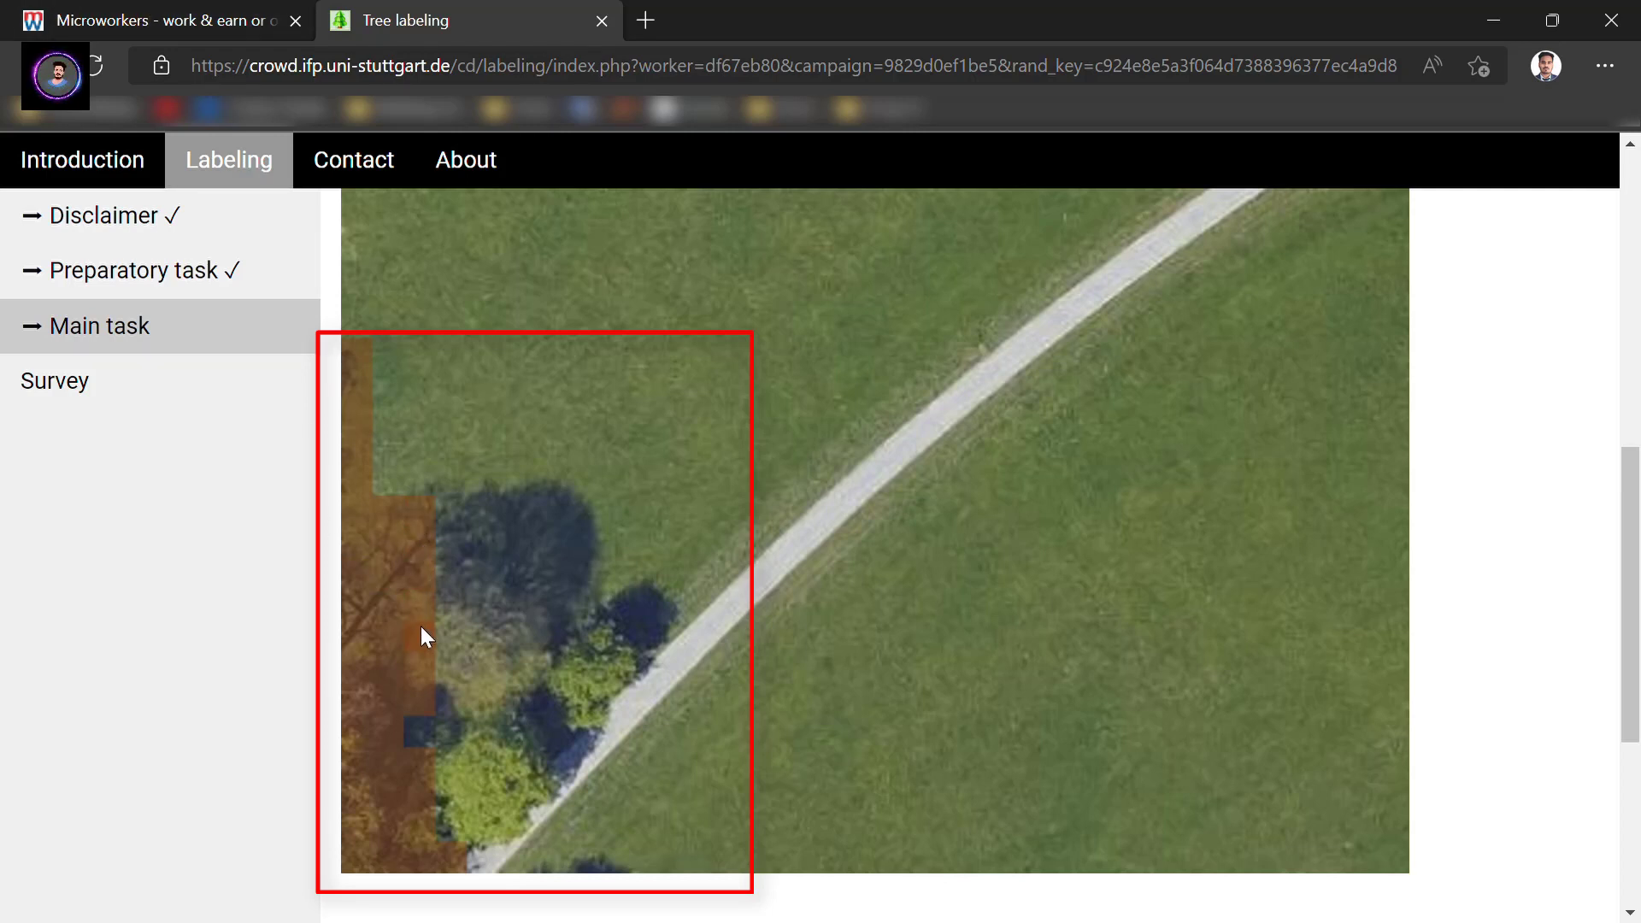
Extend the bush label over the rest of the lower-left vegetation cluster up to the path, and submit job 1.
click(433, 706)
click(456, 547)
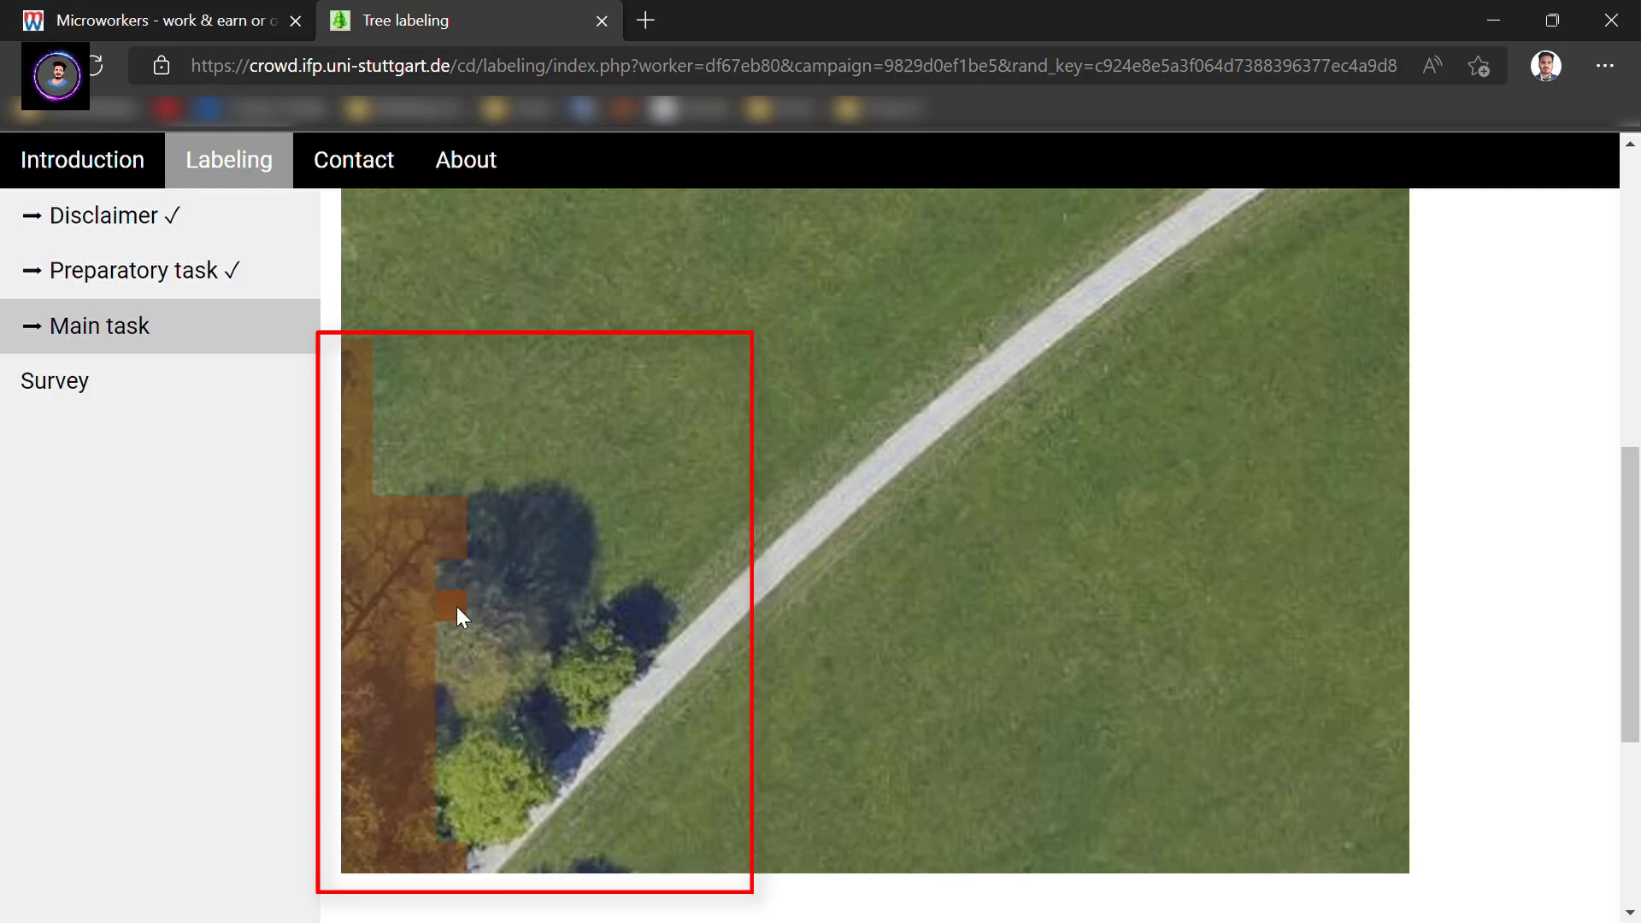
click(448, 699)
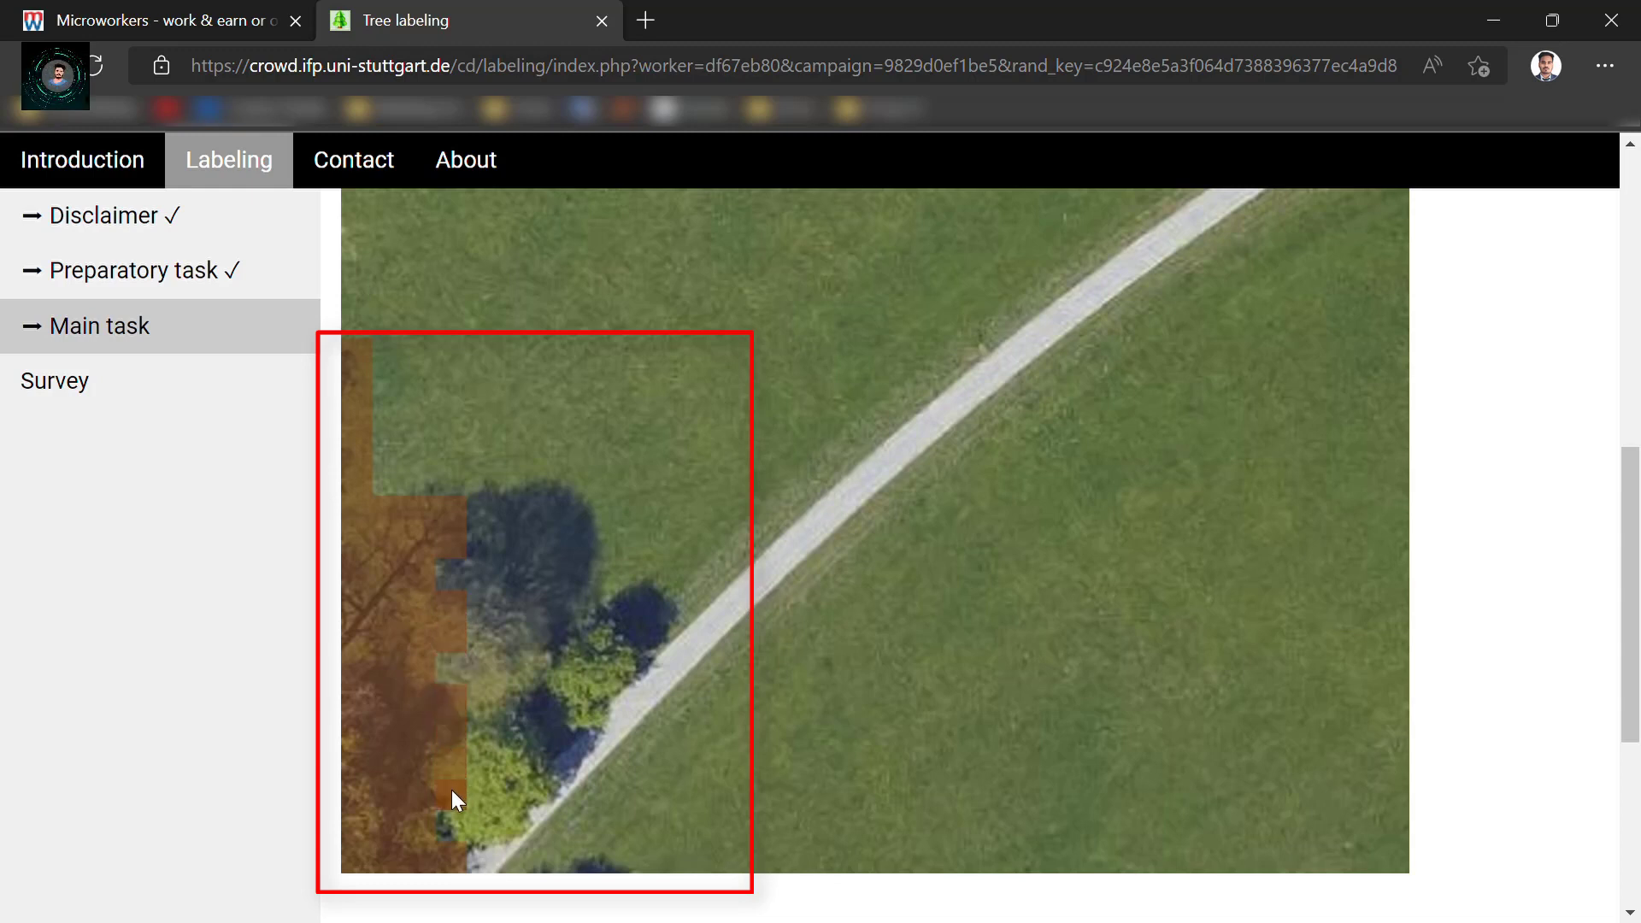
drag(452, 790, 484, 694)
mouse_move(541, 544)
mouse_down()
mouse_move(518, 812)
mouse_move(561, 540)
mouse_move(573, 714)
mouse_move(622, 609)
mouse_up()
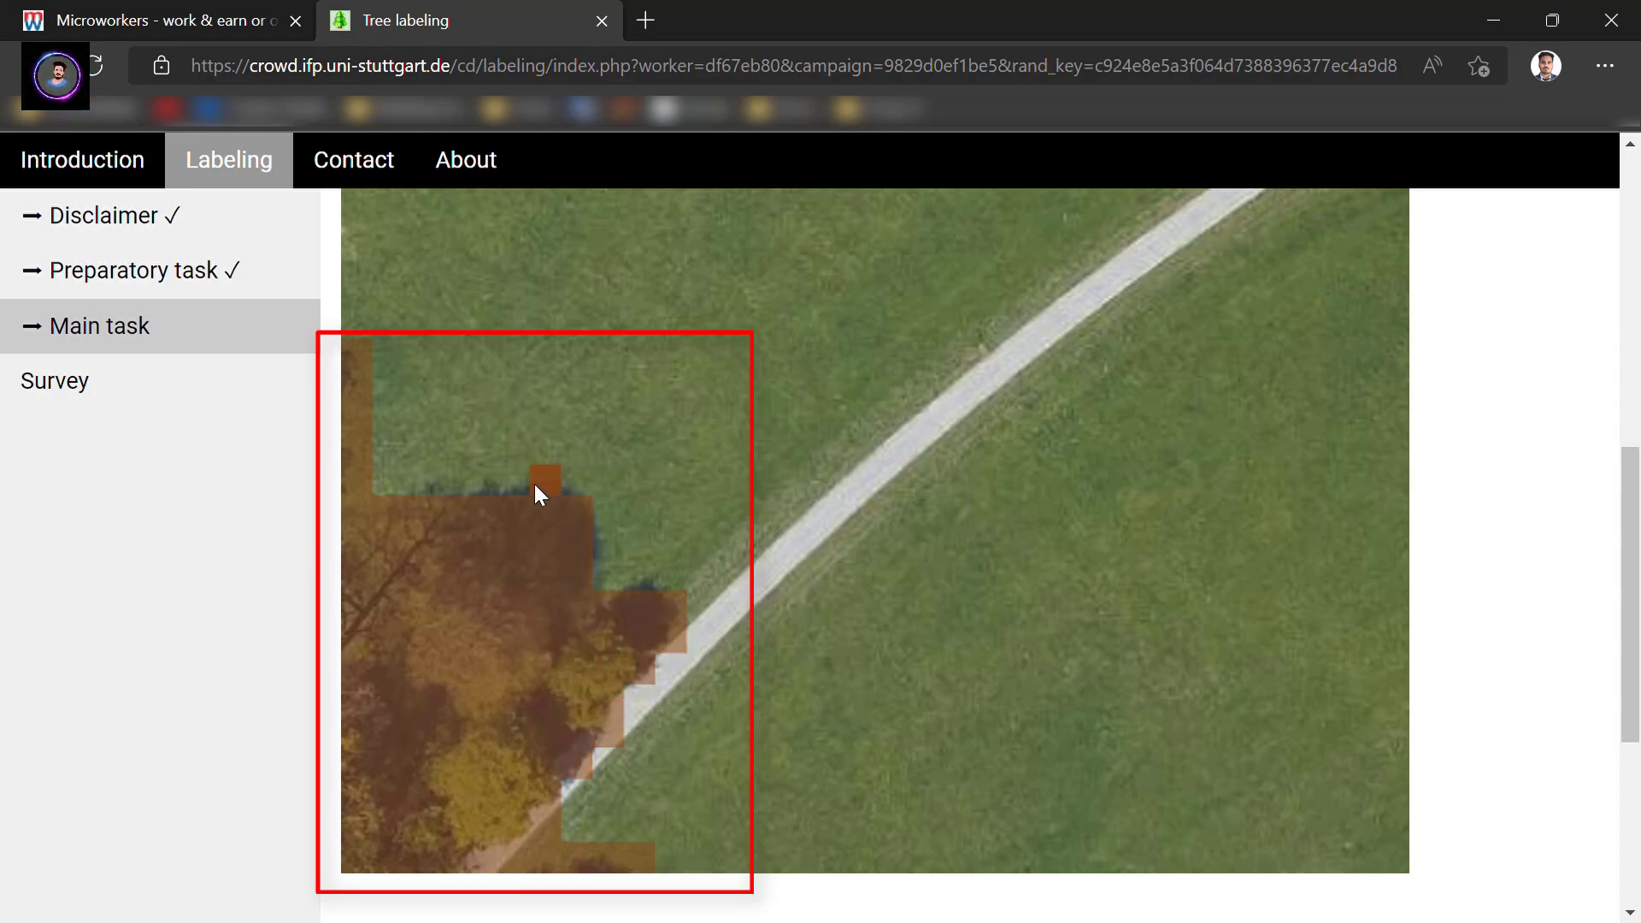
scroll(1331, 618, down, 5)
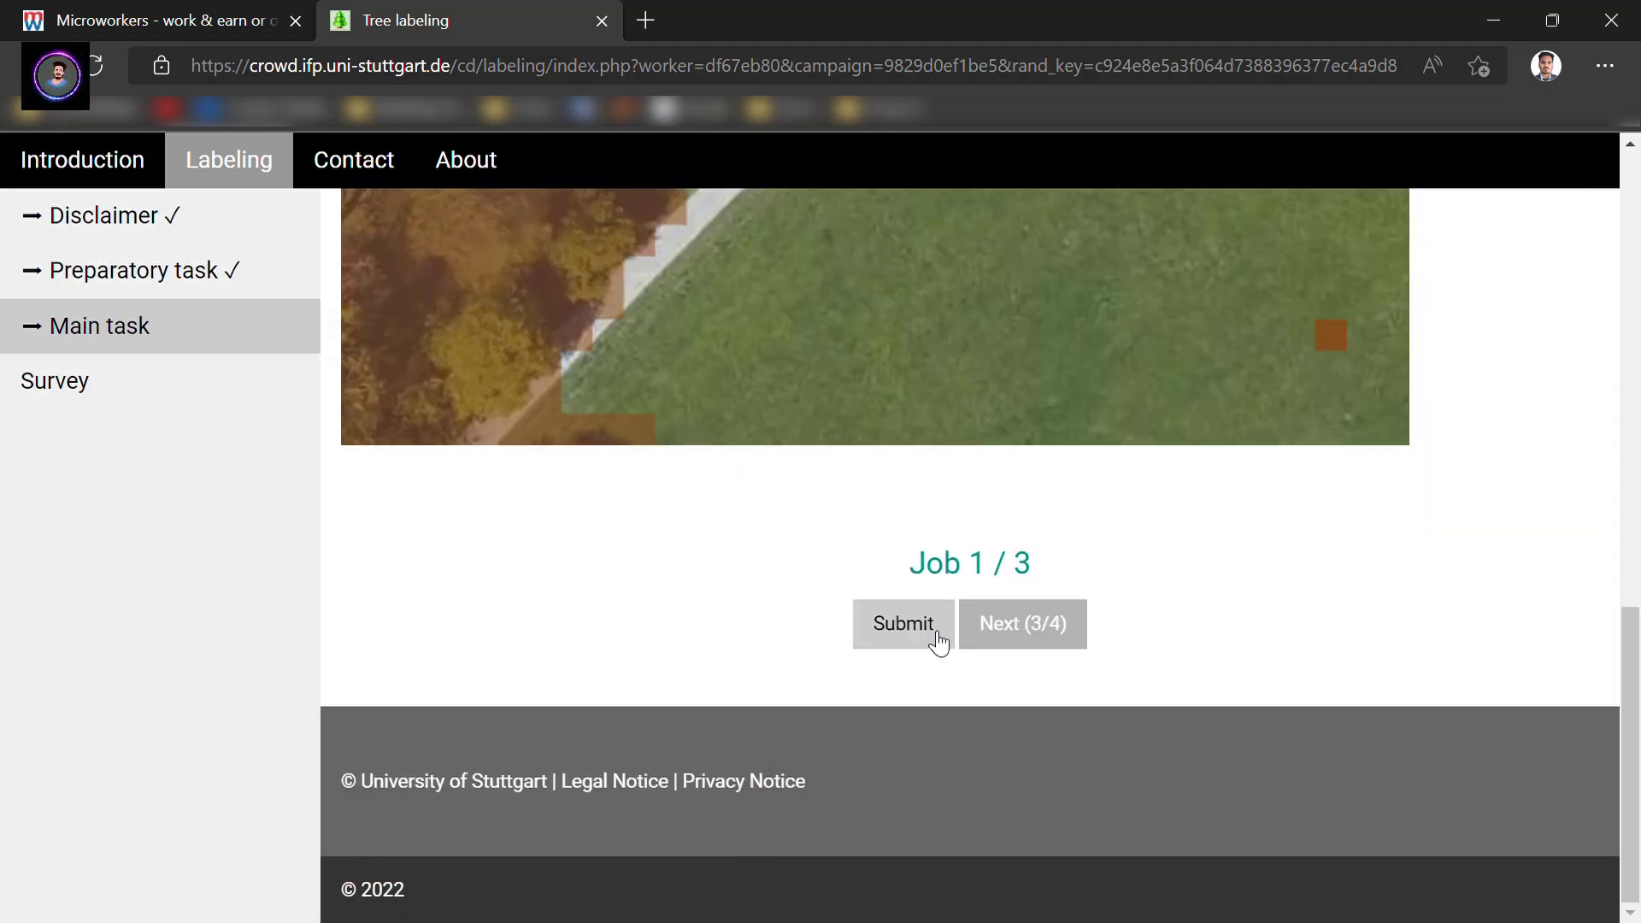
click(923, 630)
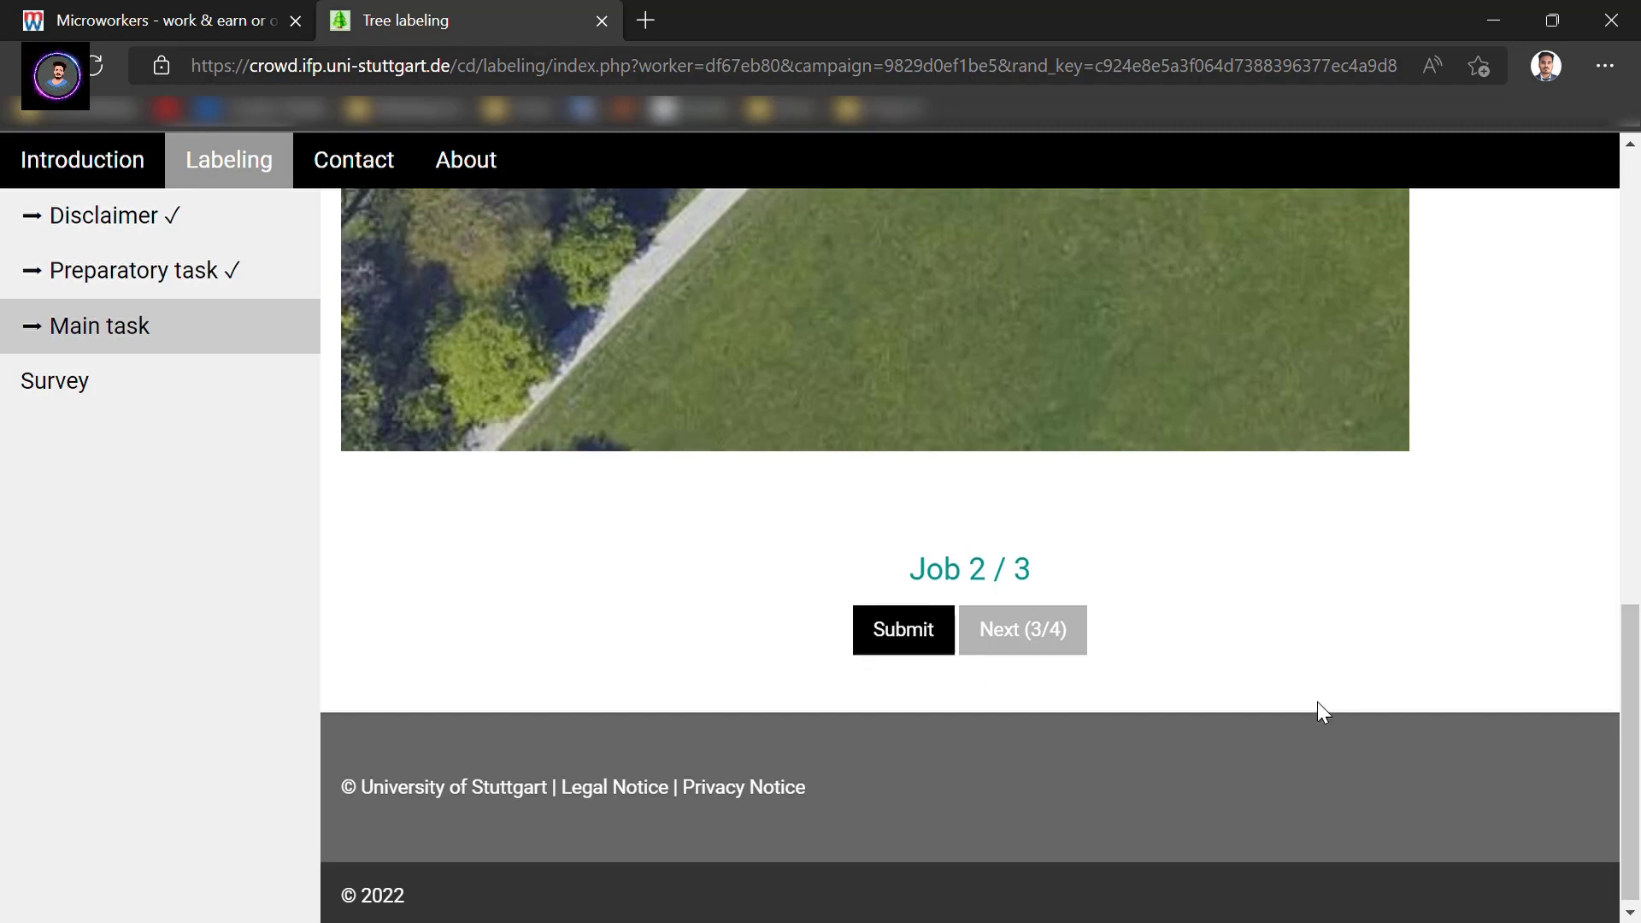
Label the yellowish tree right of the path and the tree in the upper-left corner of job 2's image as trees.
scroll(1318, 701, up, 7)
scroll(1414, 714, up, 2)
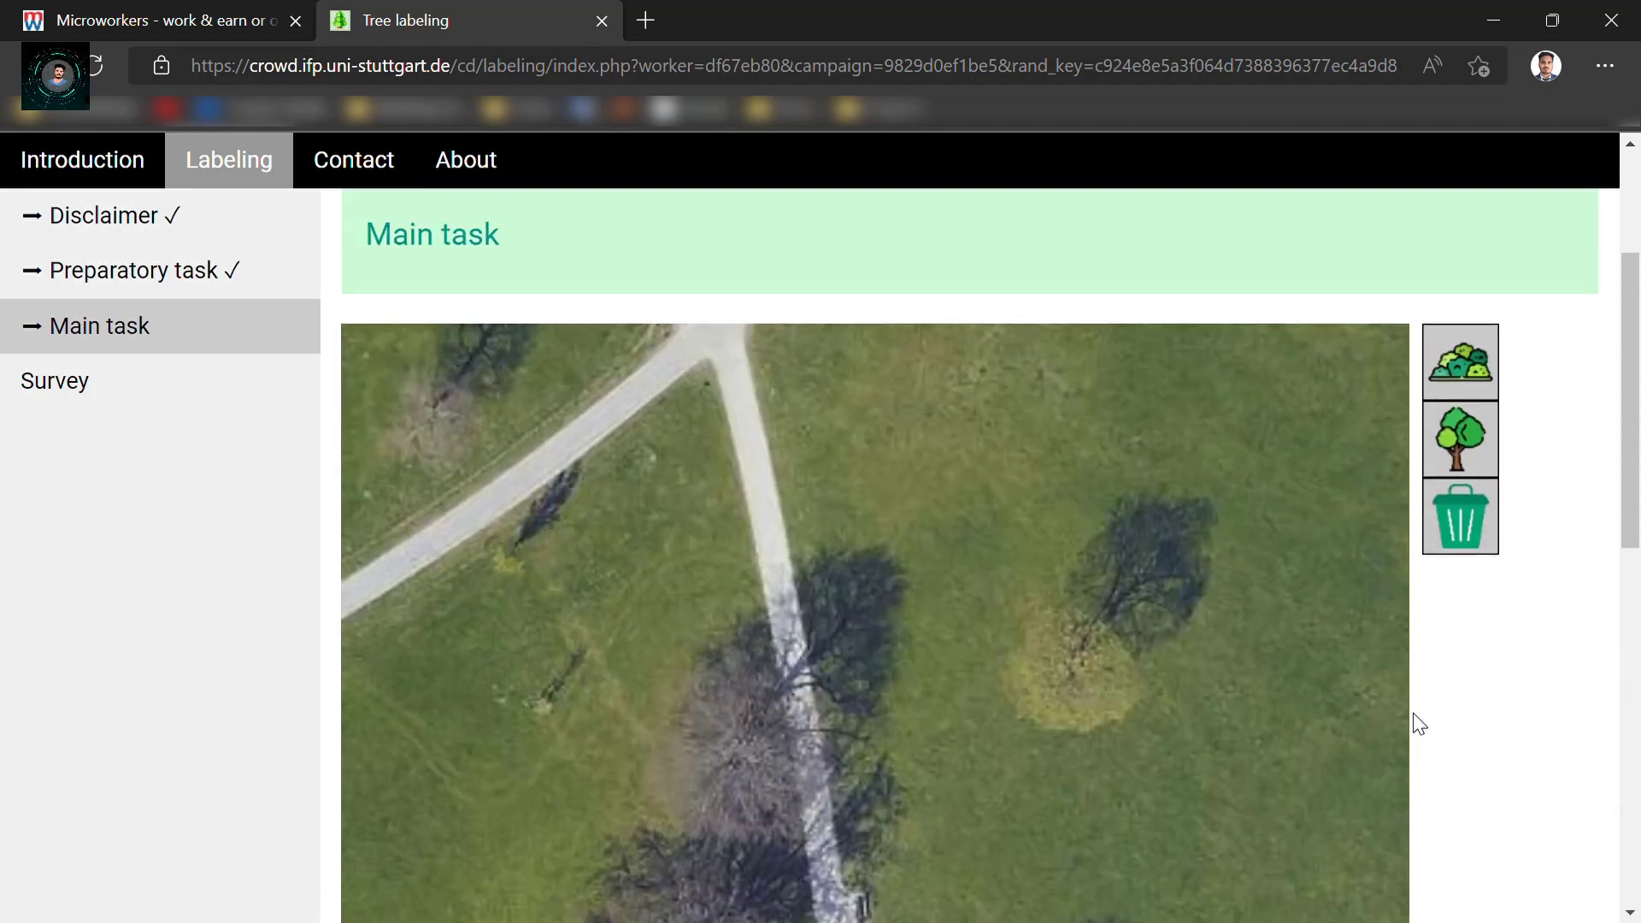
scroll(913, 667, down, 8)
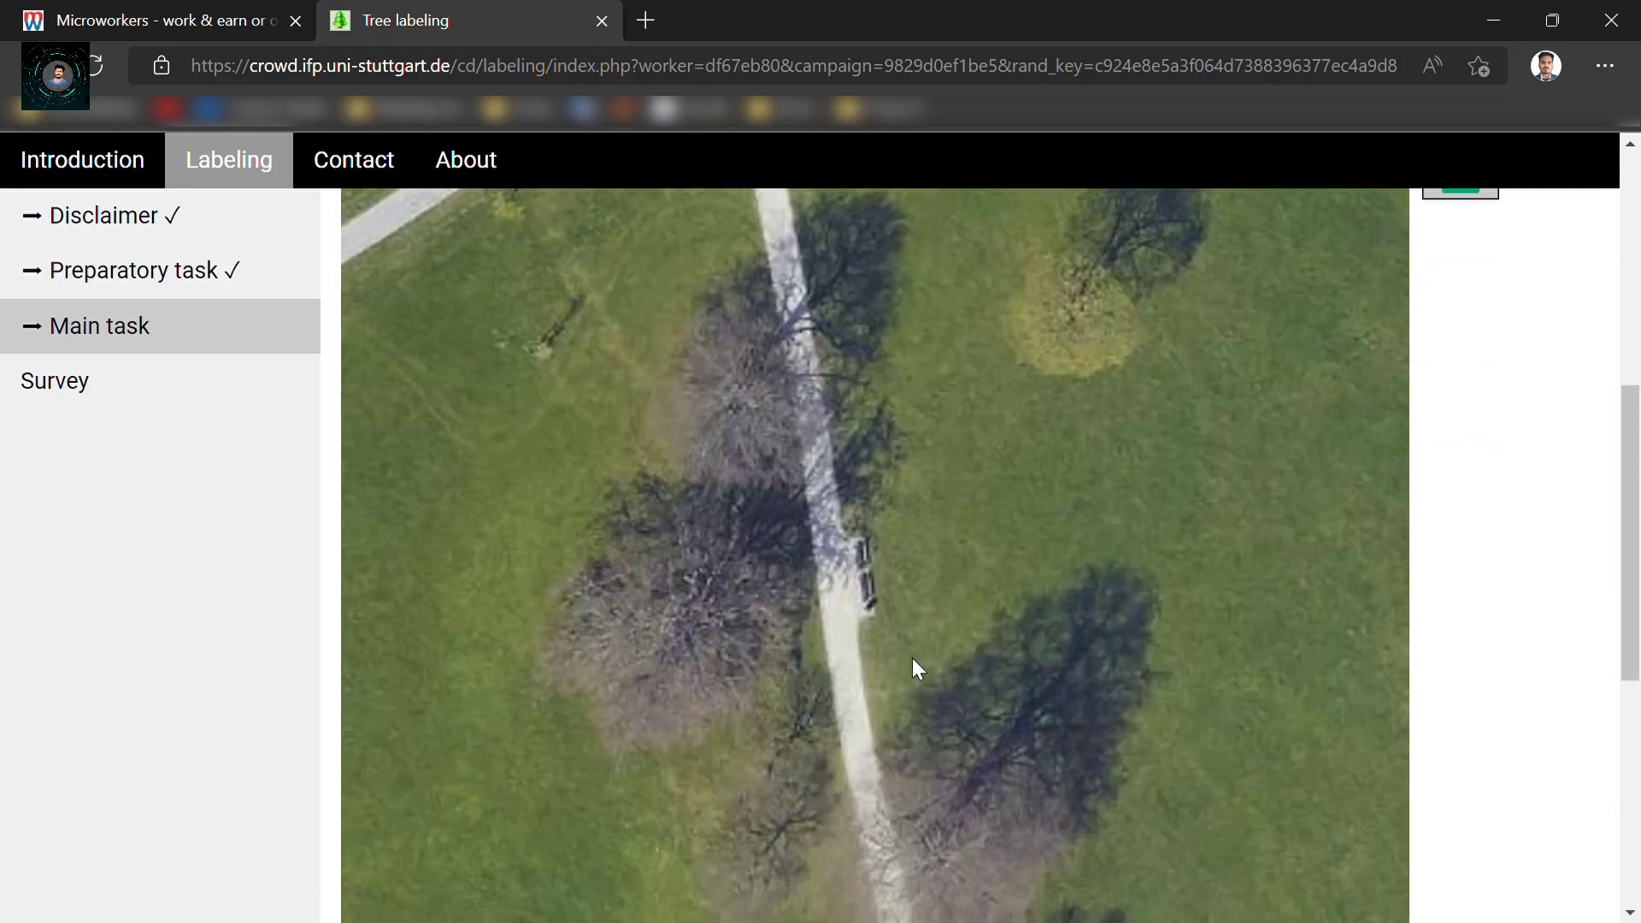
scroll(1359, 791, up, 6)
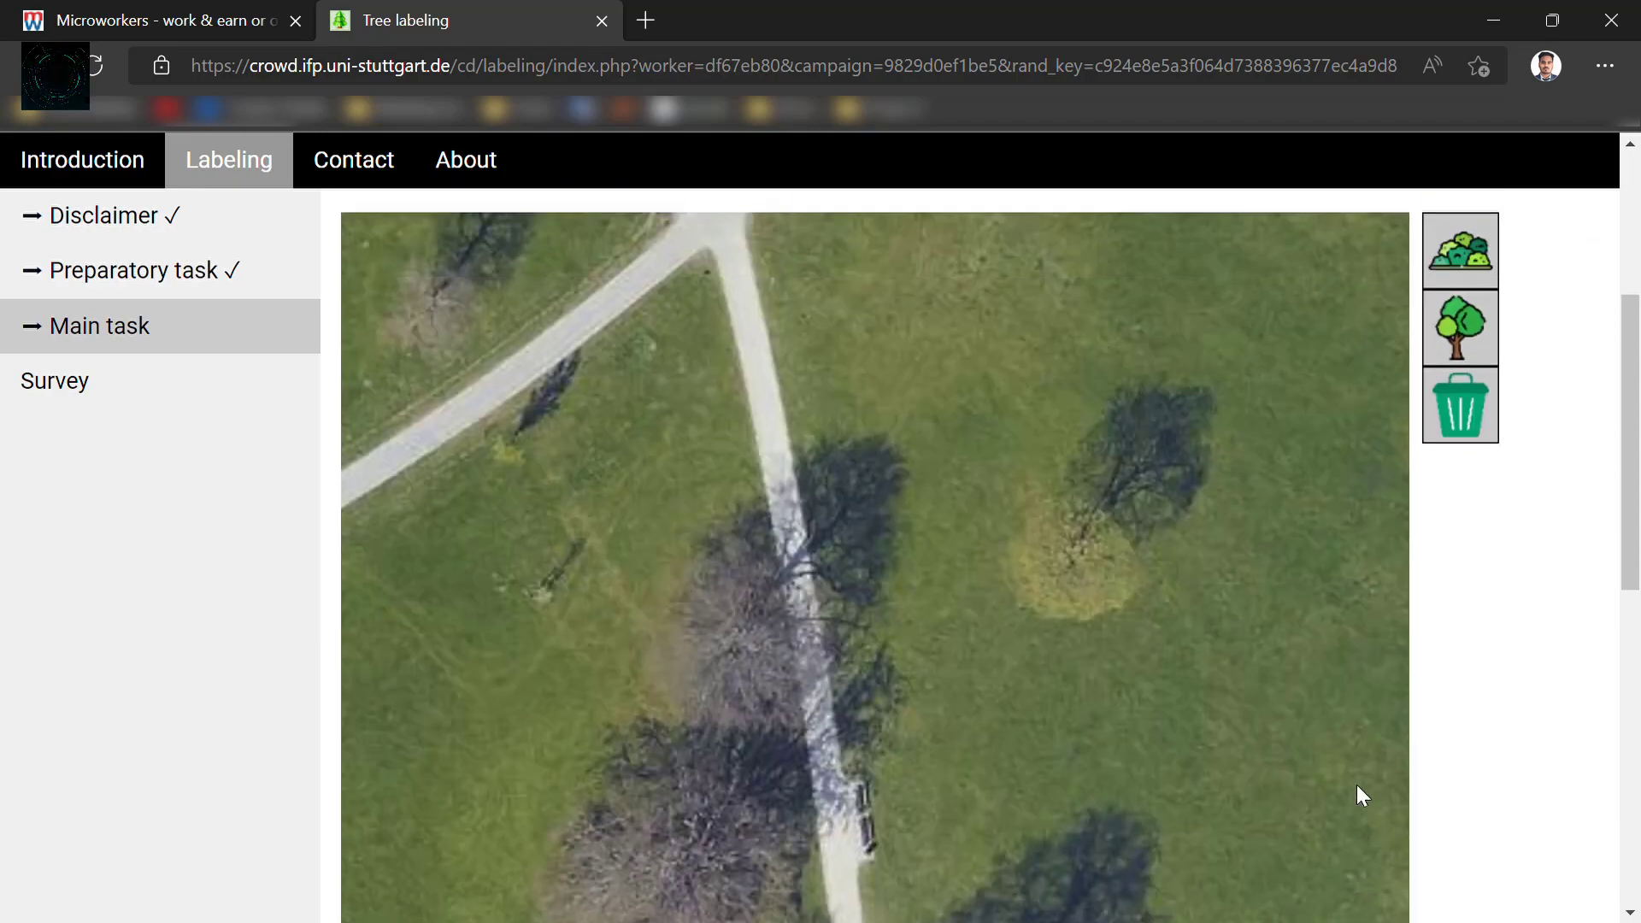
scroll(1357, 784, up, 3)
scroll(1214, 739, down, 1)
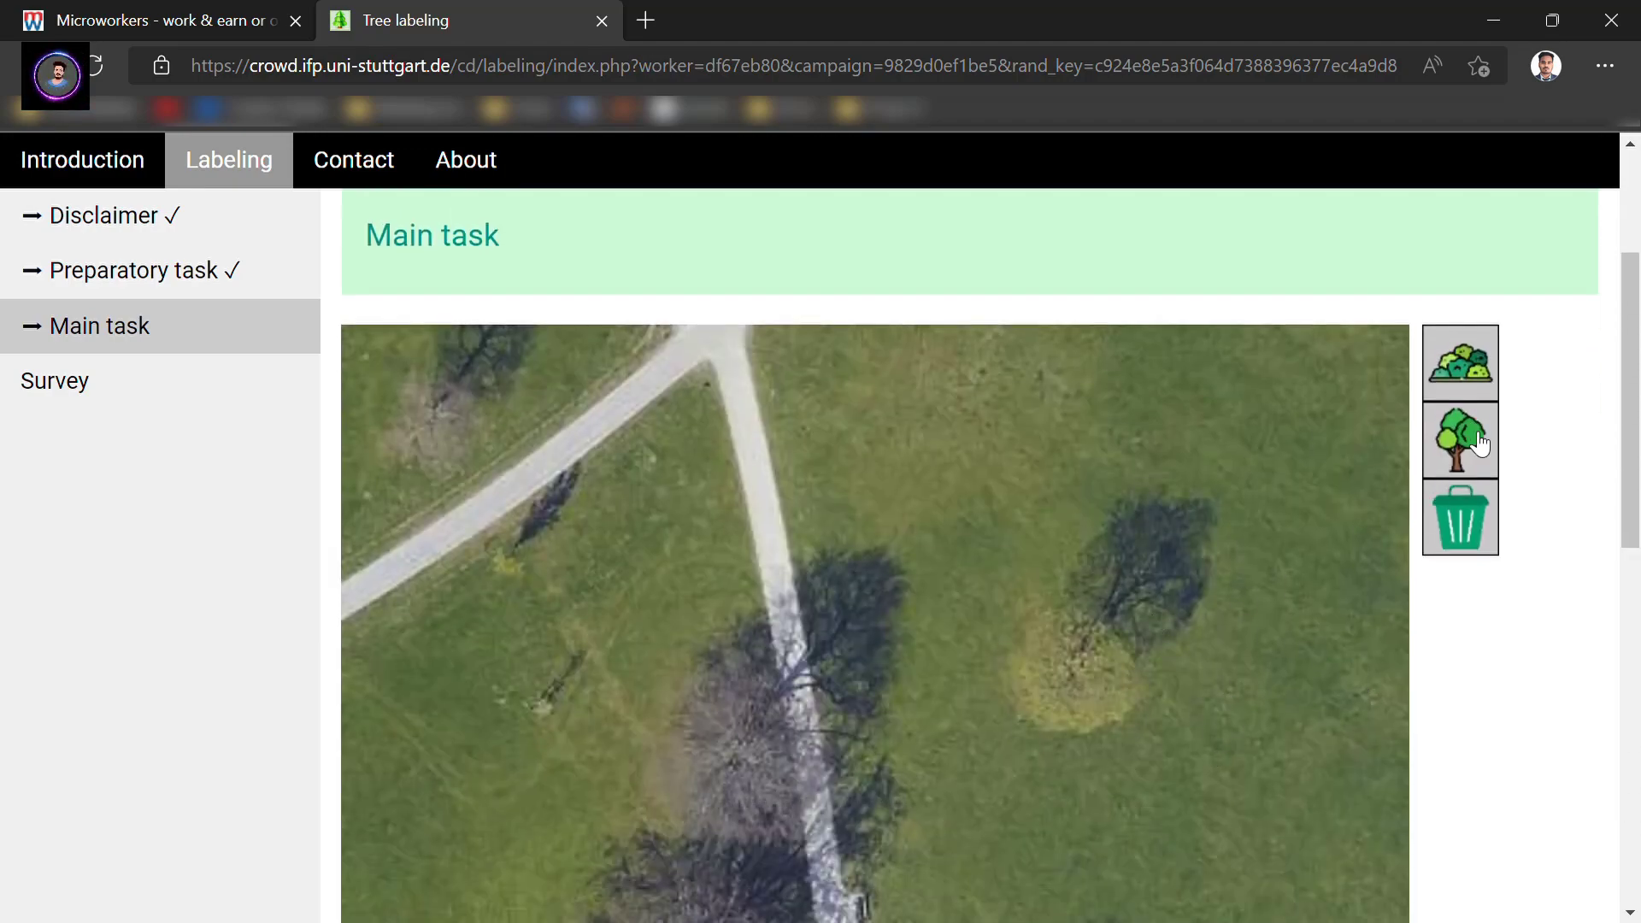
click(1460, 460)
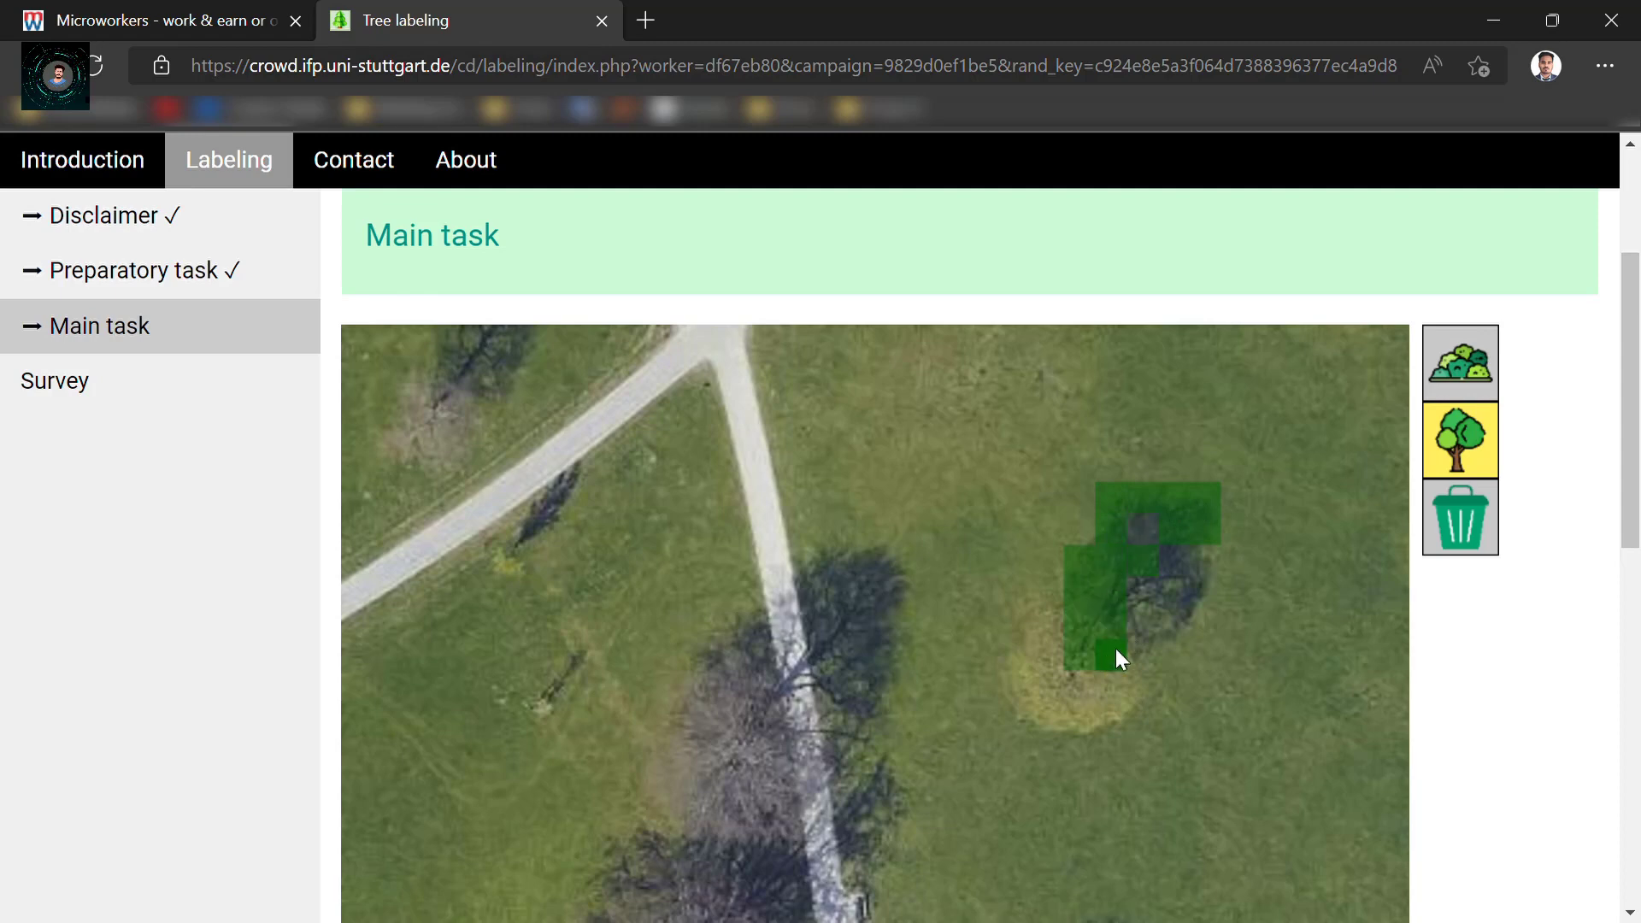
drag(1106, 685, 1048, 617)
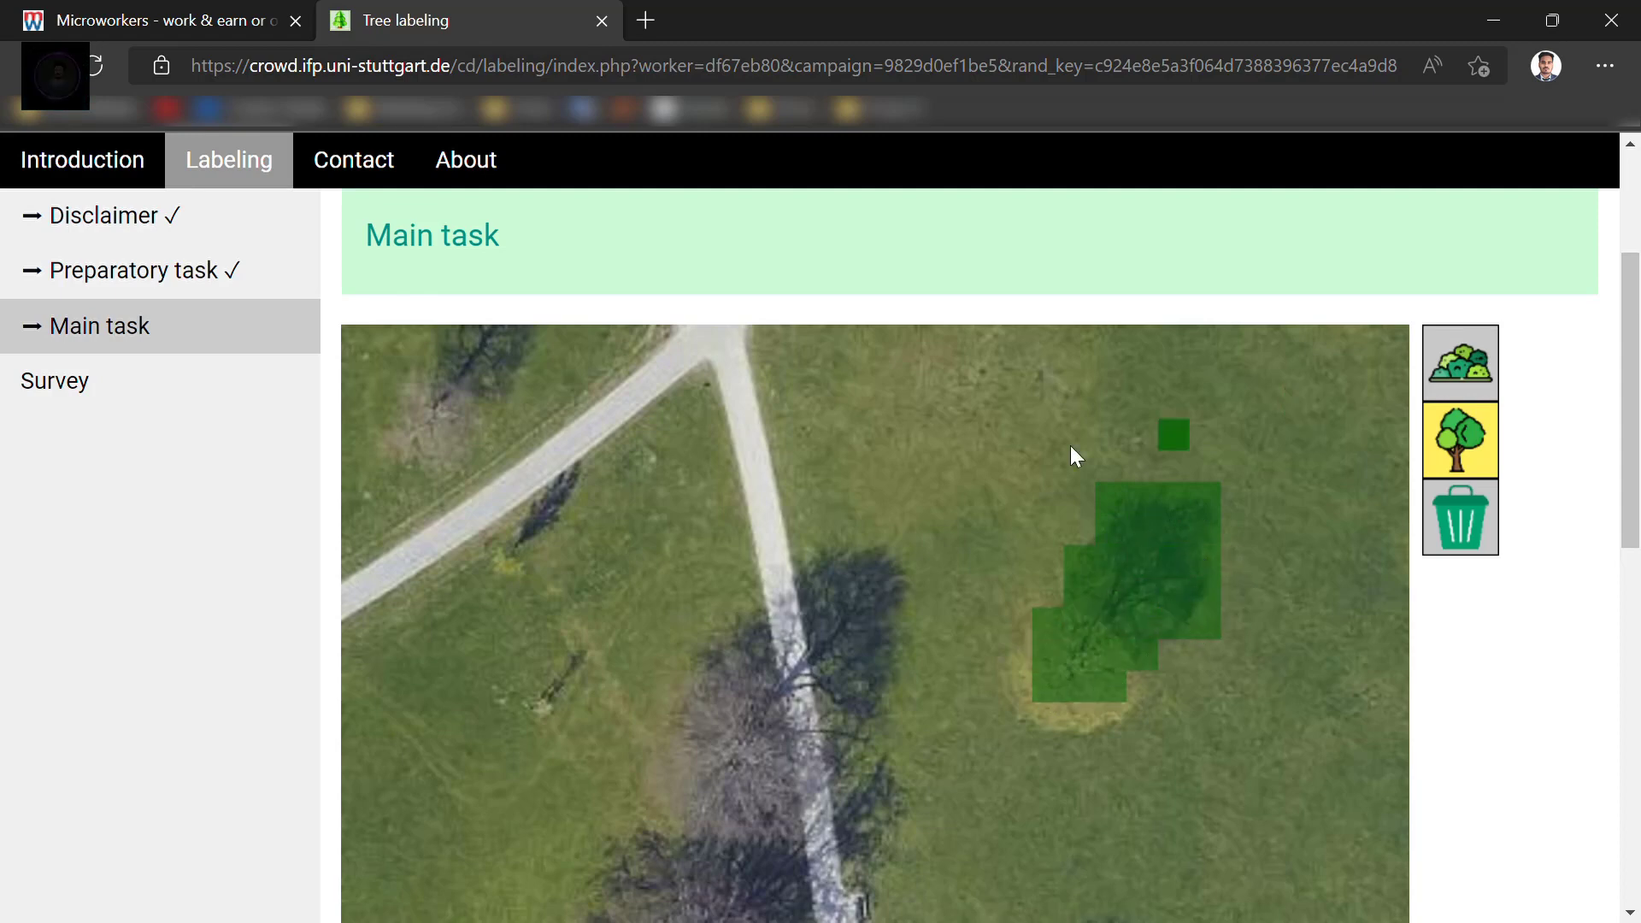
mouse_move(451, 440)
mouse_down()
mouse_move(455, 341)
mouse_move(396, 407)
mouse_move(479, 465)
mouse_up()
Label the large connected vegetation group on both sides of the central path as bushes, down to the image's lower edge.
click(850, 434)
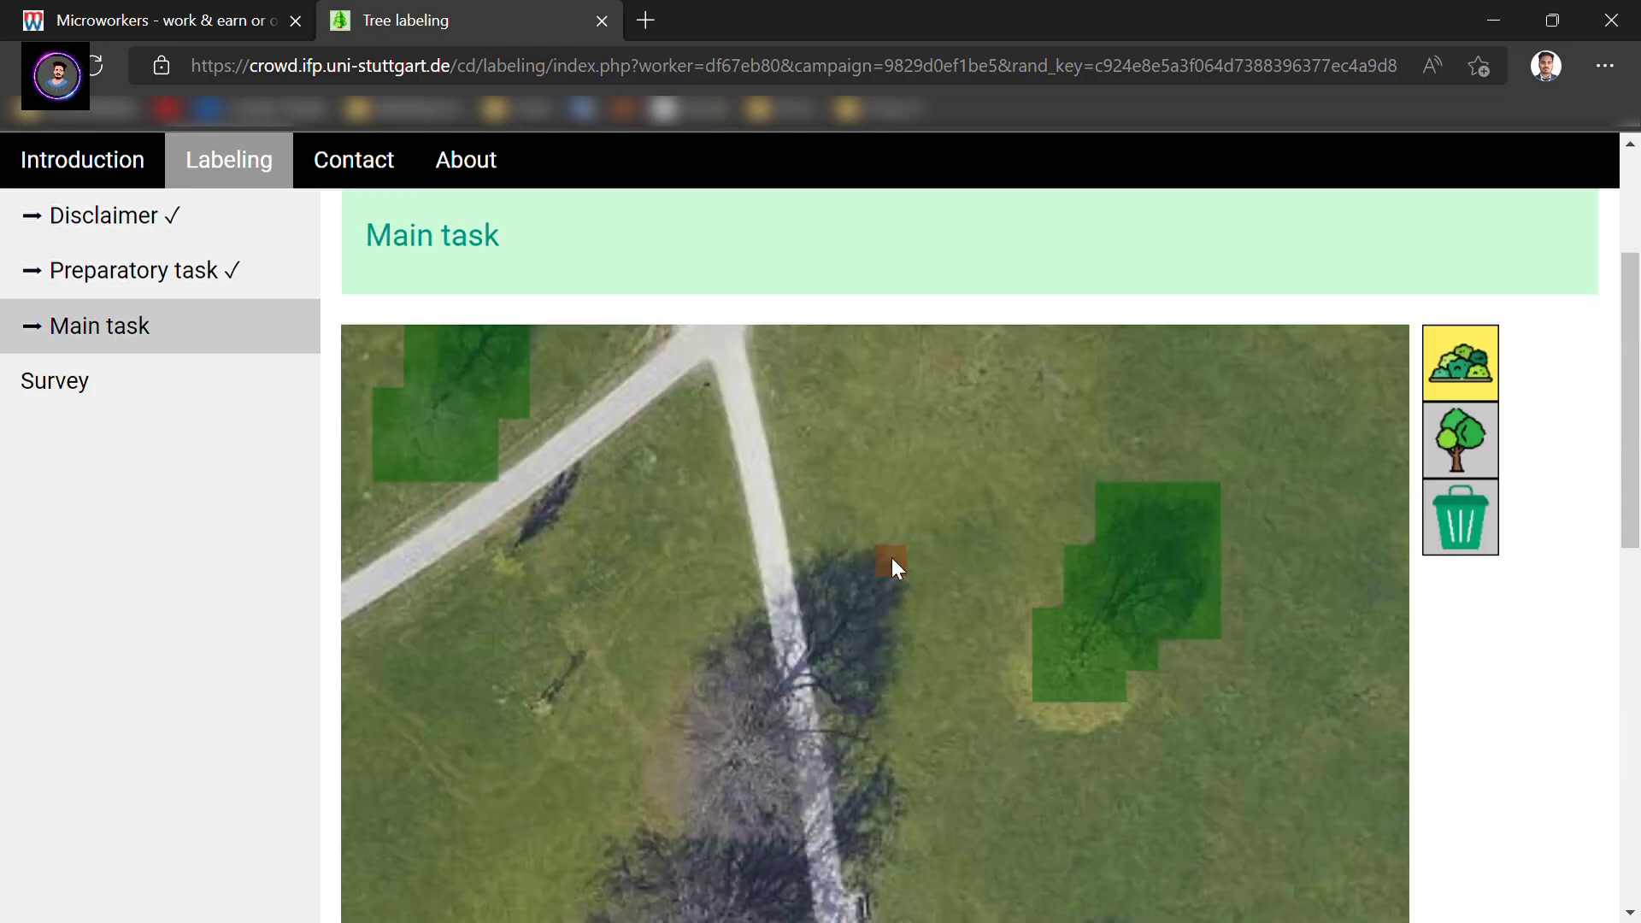
mouse_move(894, 566)
mouse_down()
mouse_move(836, 615)
mouse_move(886, 725)
mouse_move(890, 670)
mouse_move(828, 624)
mouse_move(761, 619)
mouse_move(737, 409)
mouse_move(710, 513)
mouse_move(654, 541)
mouse_move(659, 795)
mouse_up()
scroll(888, 697, down, 3)
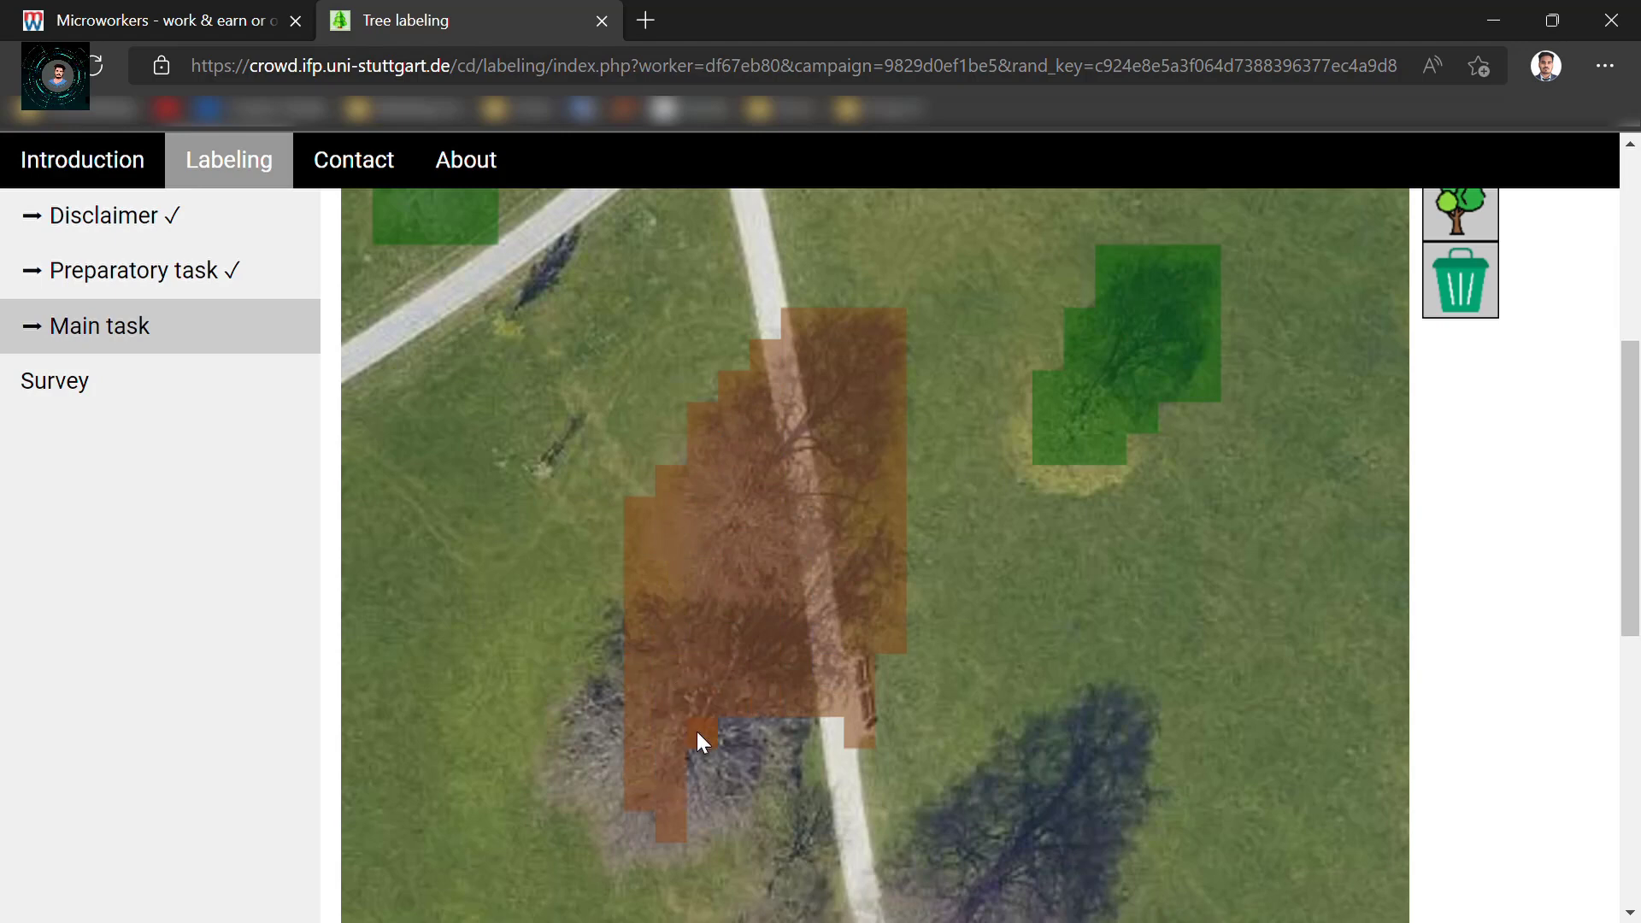
mouse_move(698, 733)
mouse_down()
mouse_move(759, 773)
mouse_move(619, 810)
mouse_move(681, 766)
mouse_move(740, 518)
mouse_move(765, 666)
mouse_move(797, 504)
mouse_move(861, 571)
mouse_move(854, 691)
mouse_move(1088, 345)
mouse_move(1084, 381)
mouse_move(1172, 447)
mouse_move(1004, 705)
mouse_move(960, 638)
mouse_move(1015, 564)
mouse_move(956, 428)
mouse_move(1069, 462)
mouse_move(831, 509)
mouse_move(998, 498)
mouse_move(1004, 552)
mouse_up()
scroll(682, 766, down, 4)
scroll(1068, 462, down, 3)
scroll(1004, 553, up, 6)
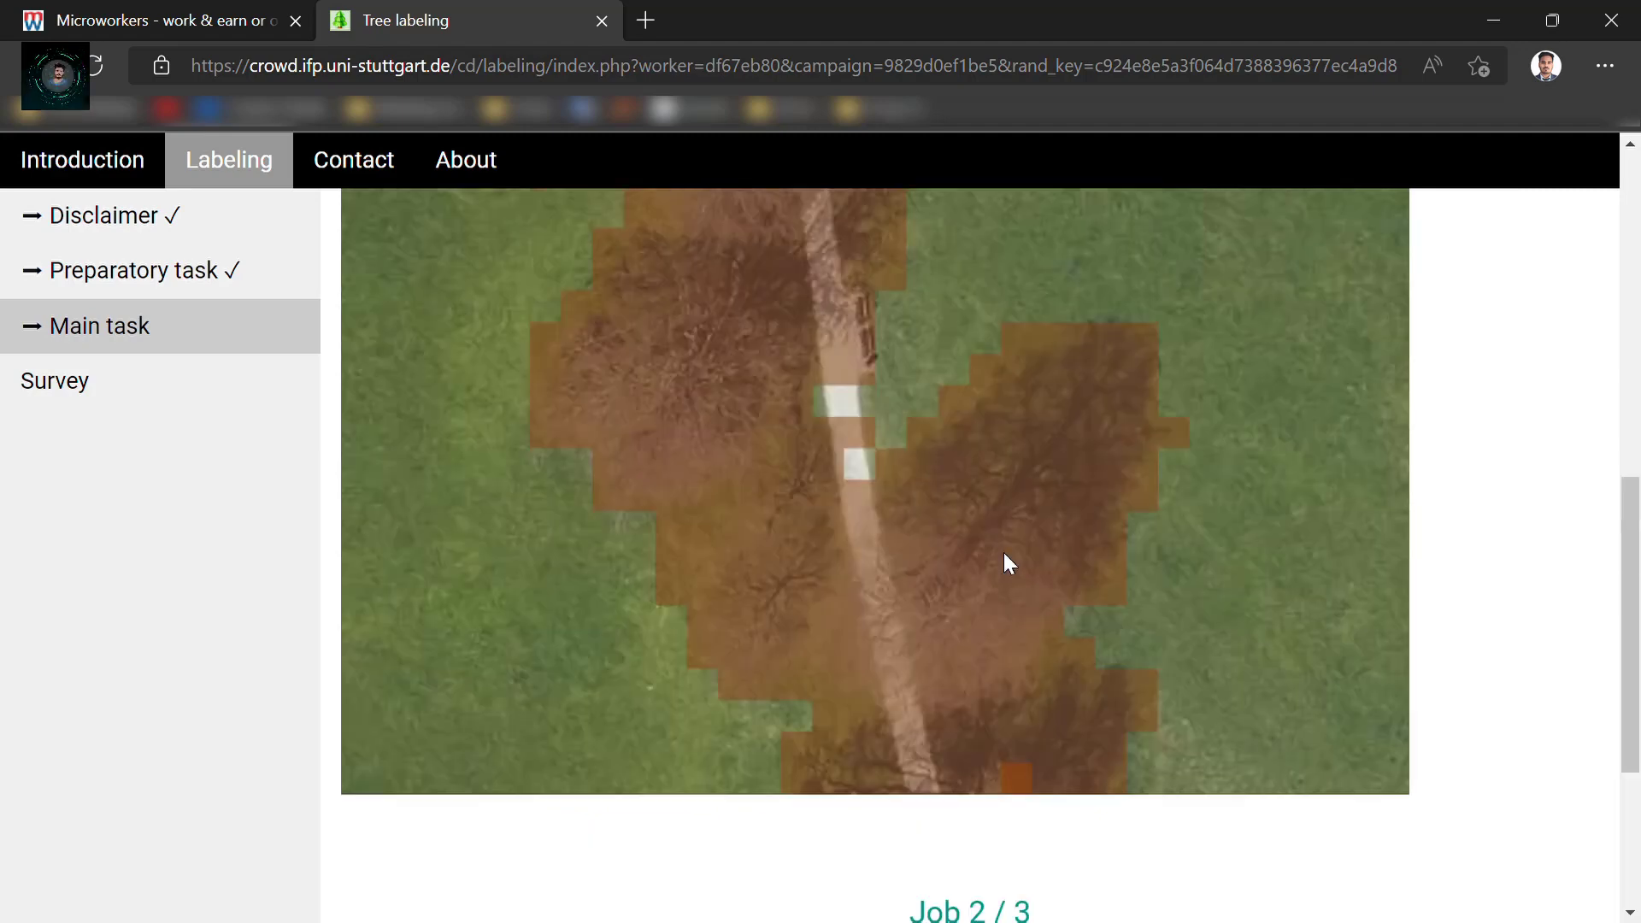
Label the small plants below the diagonal path in the upper-left area as trees, and submit job 2.
scroll(1274, 474, up, 3)
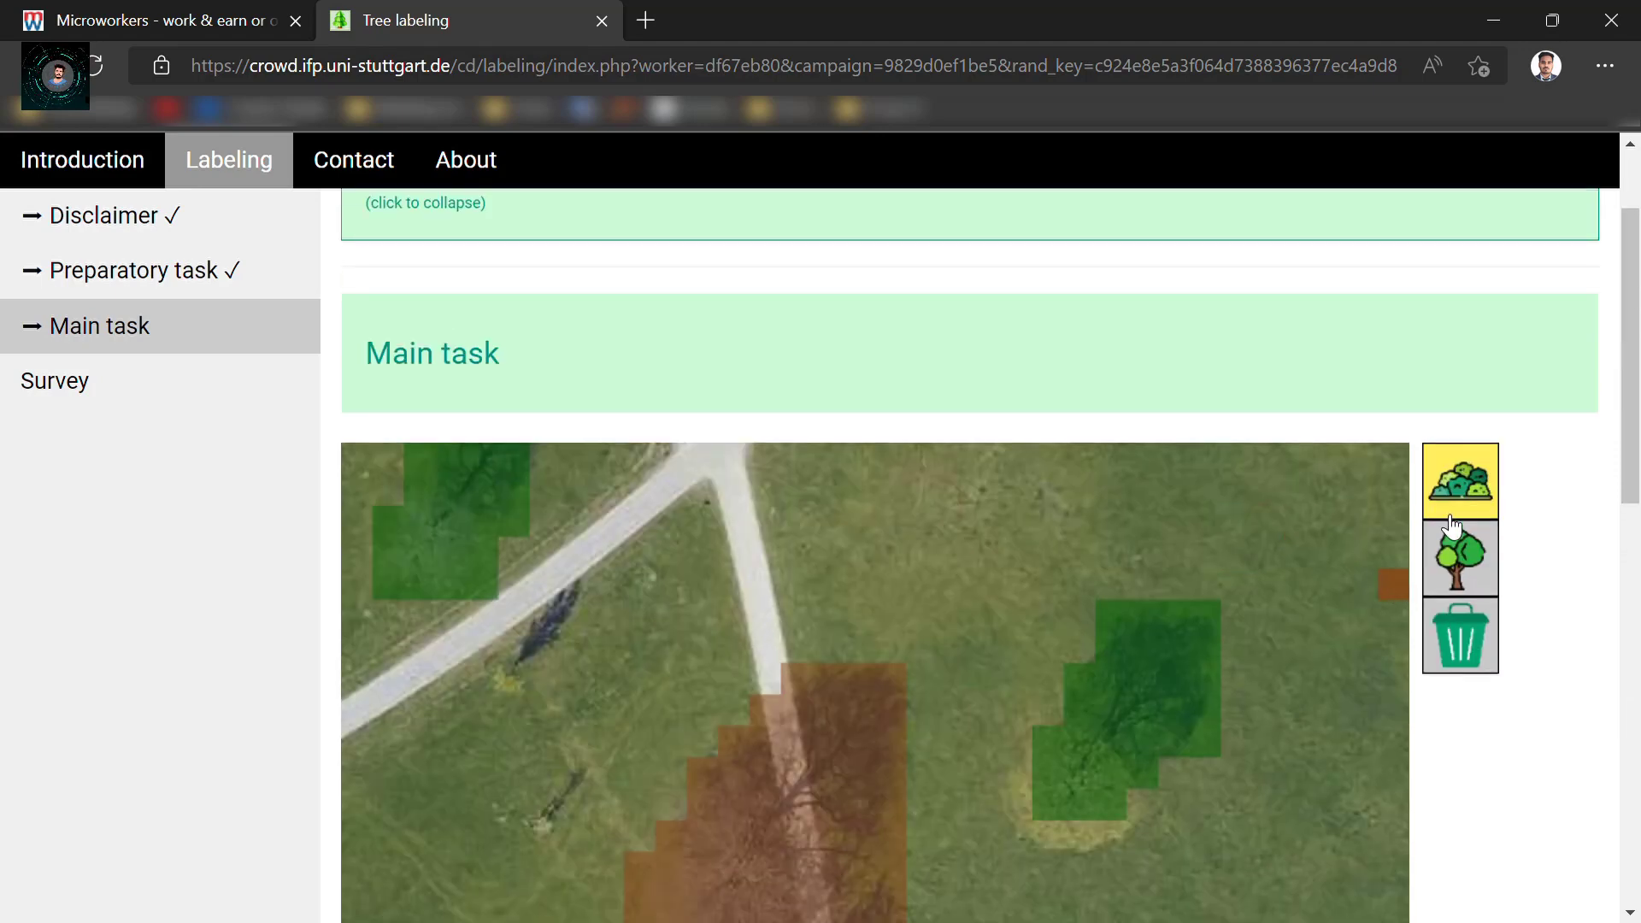
click(1463, 558)
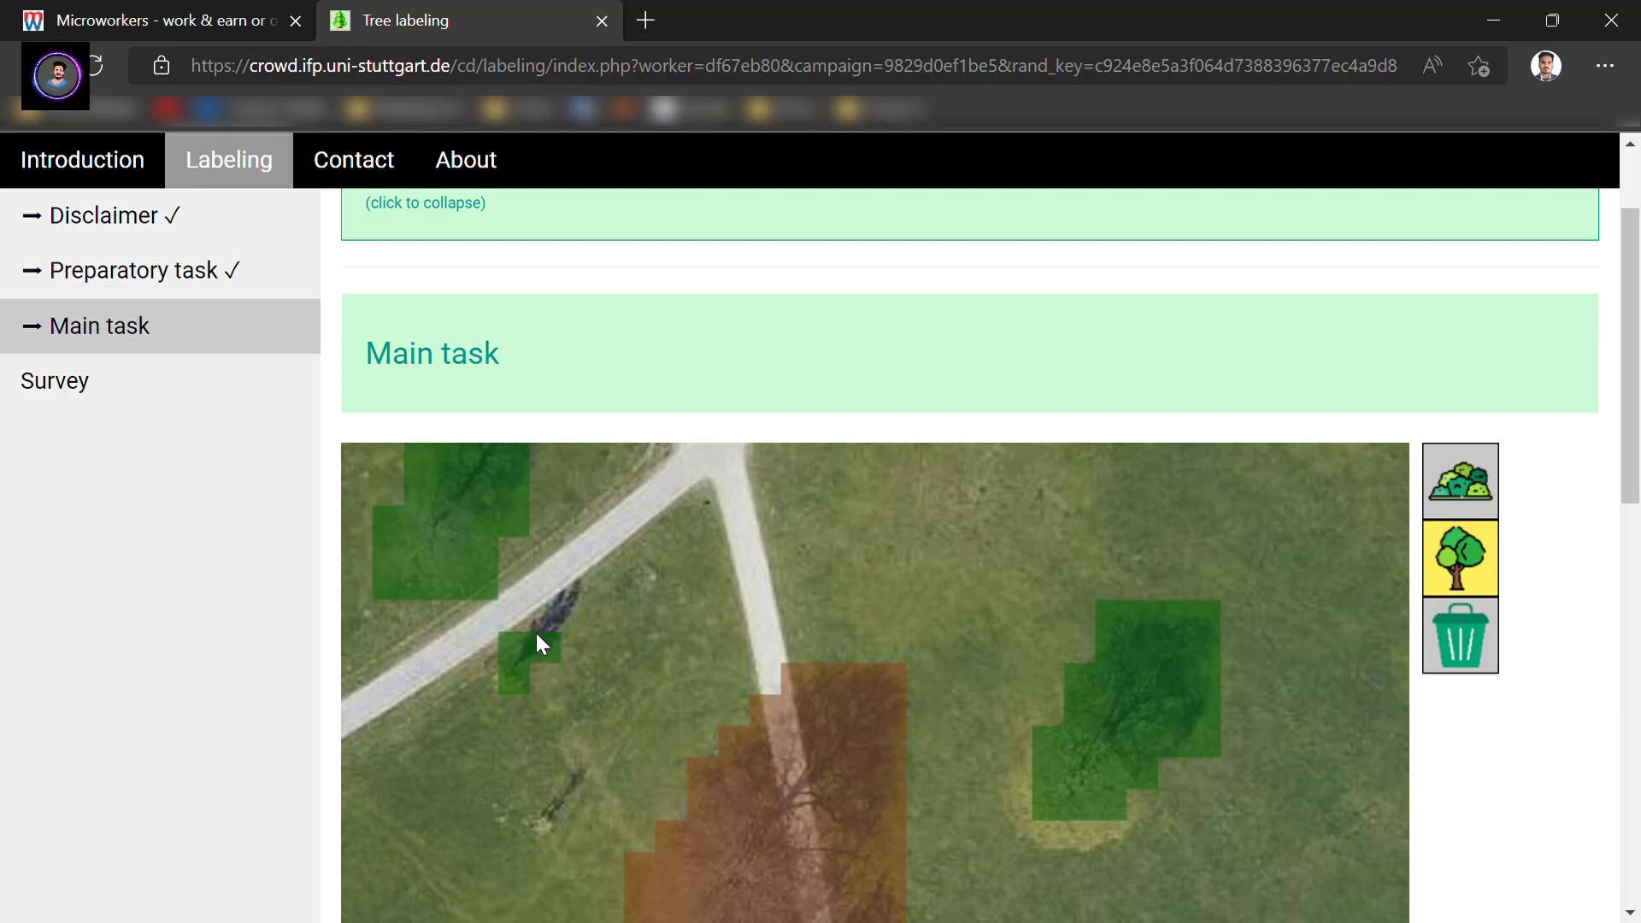
click(577, 803)
scroll(1337, 640, down, 9)
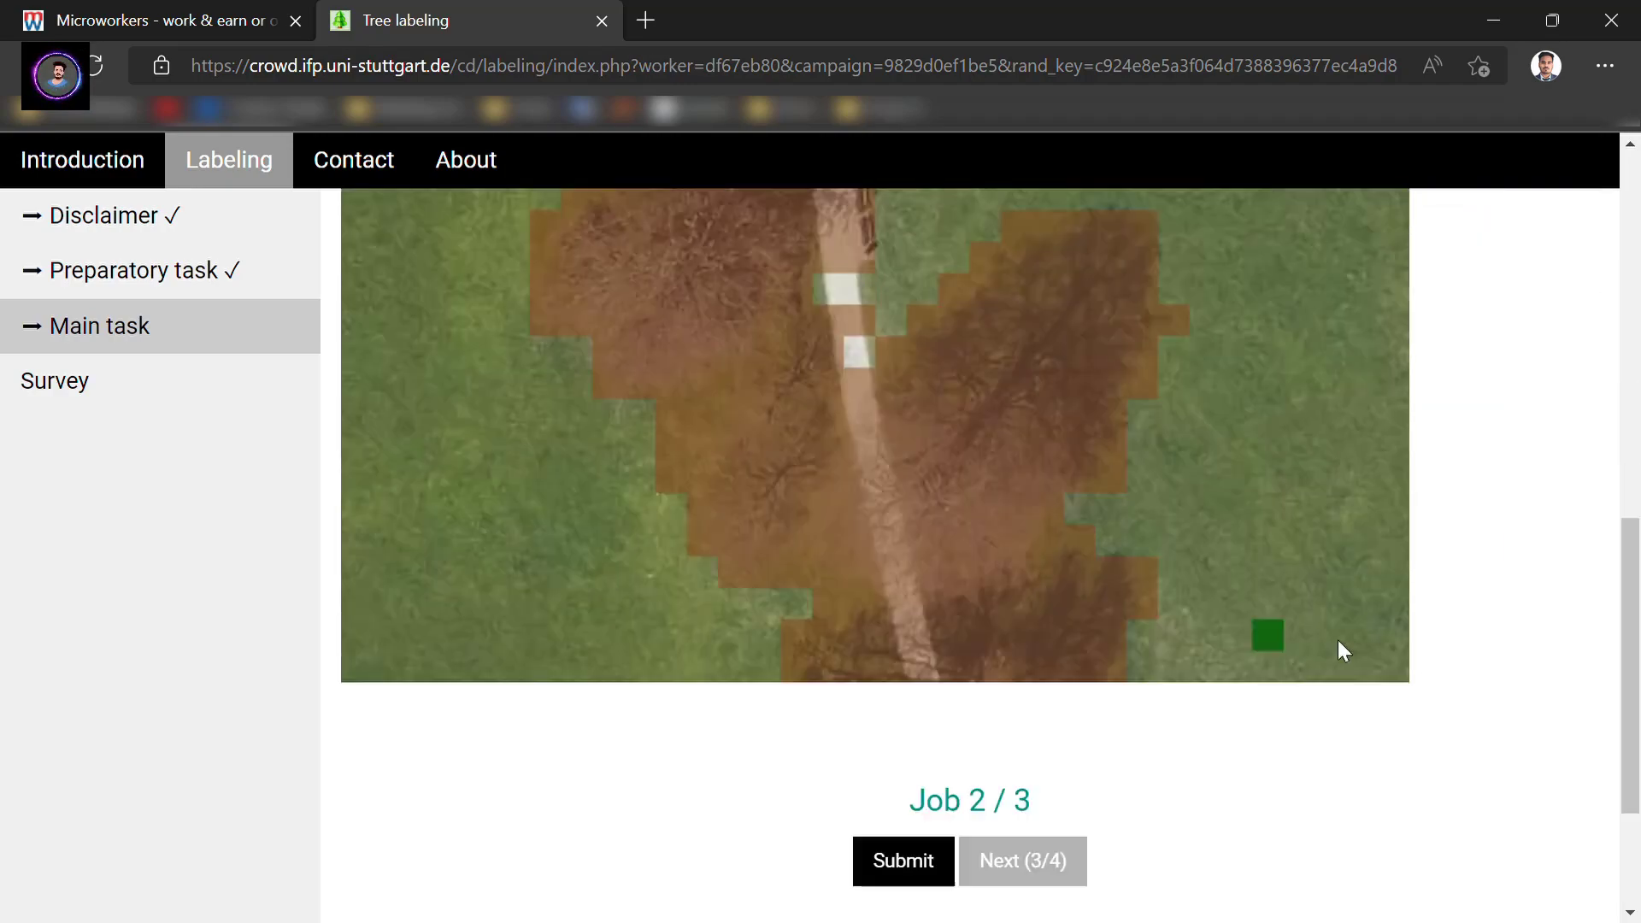
scroll(1337, 640, up, 6)
drag(1026, 409, 1036, 431)
scroll(1361, 536, down, 6)
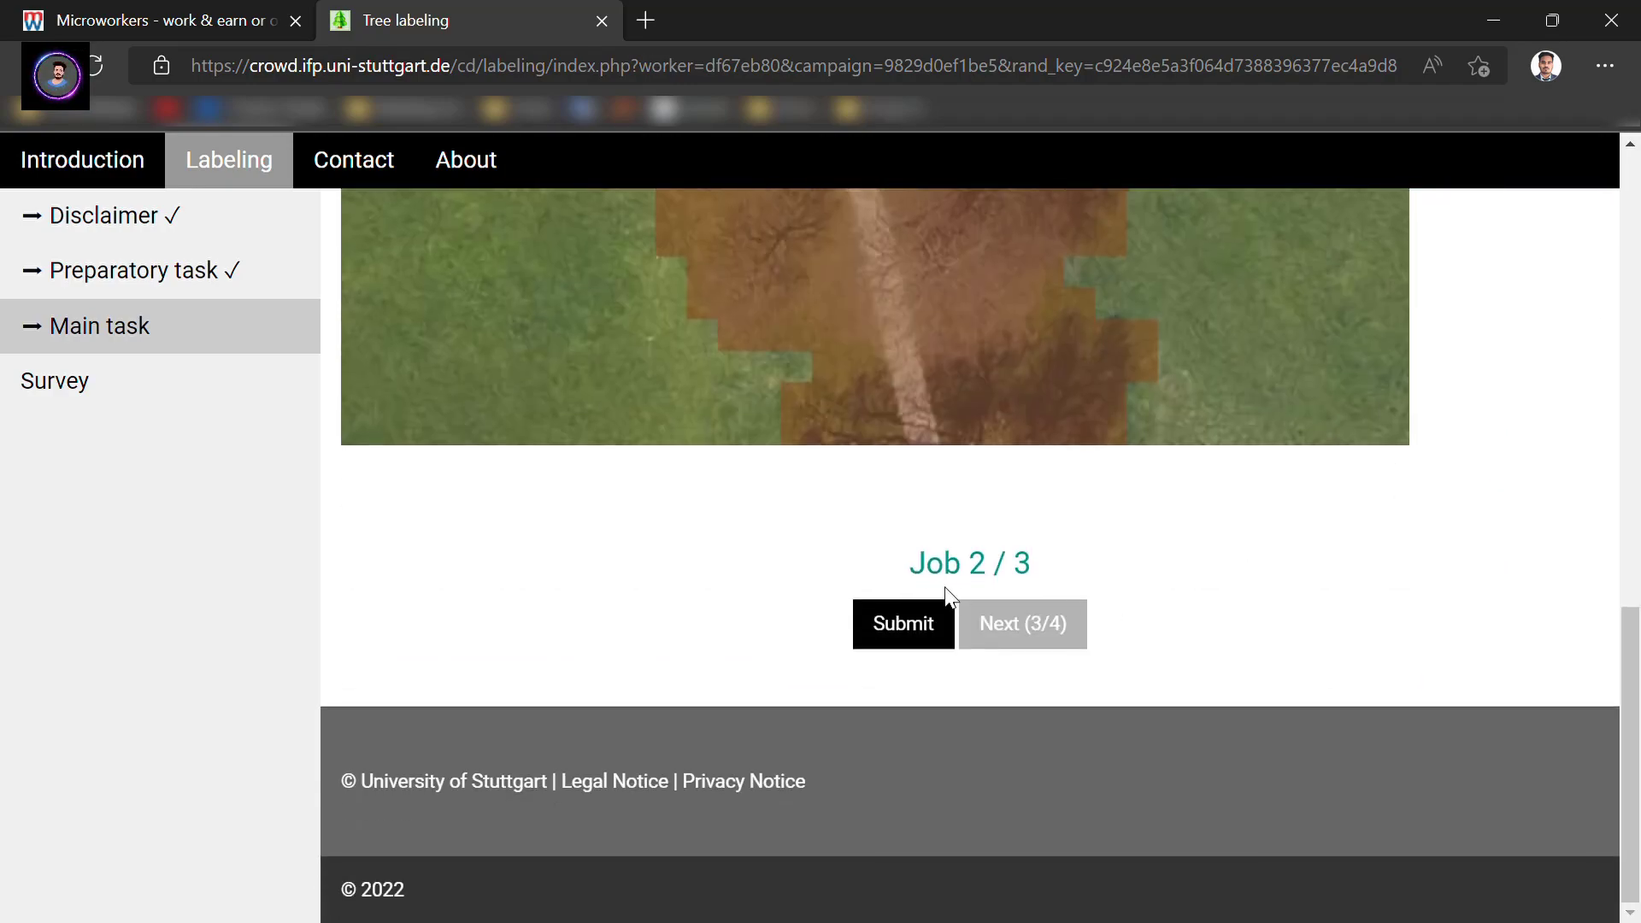
click(927, 627)
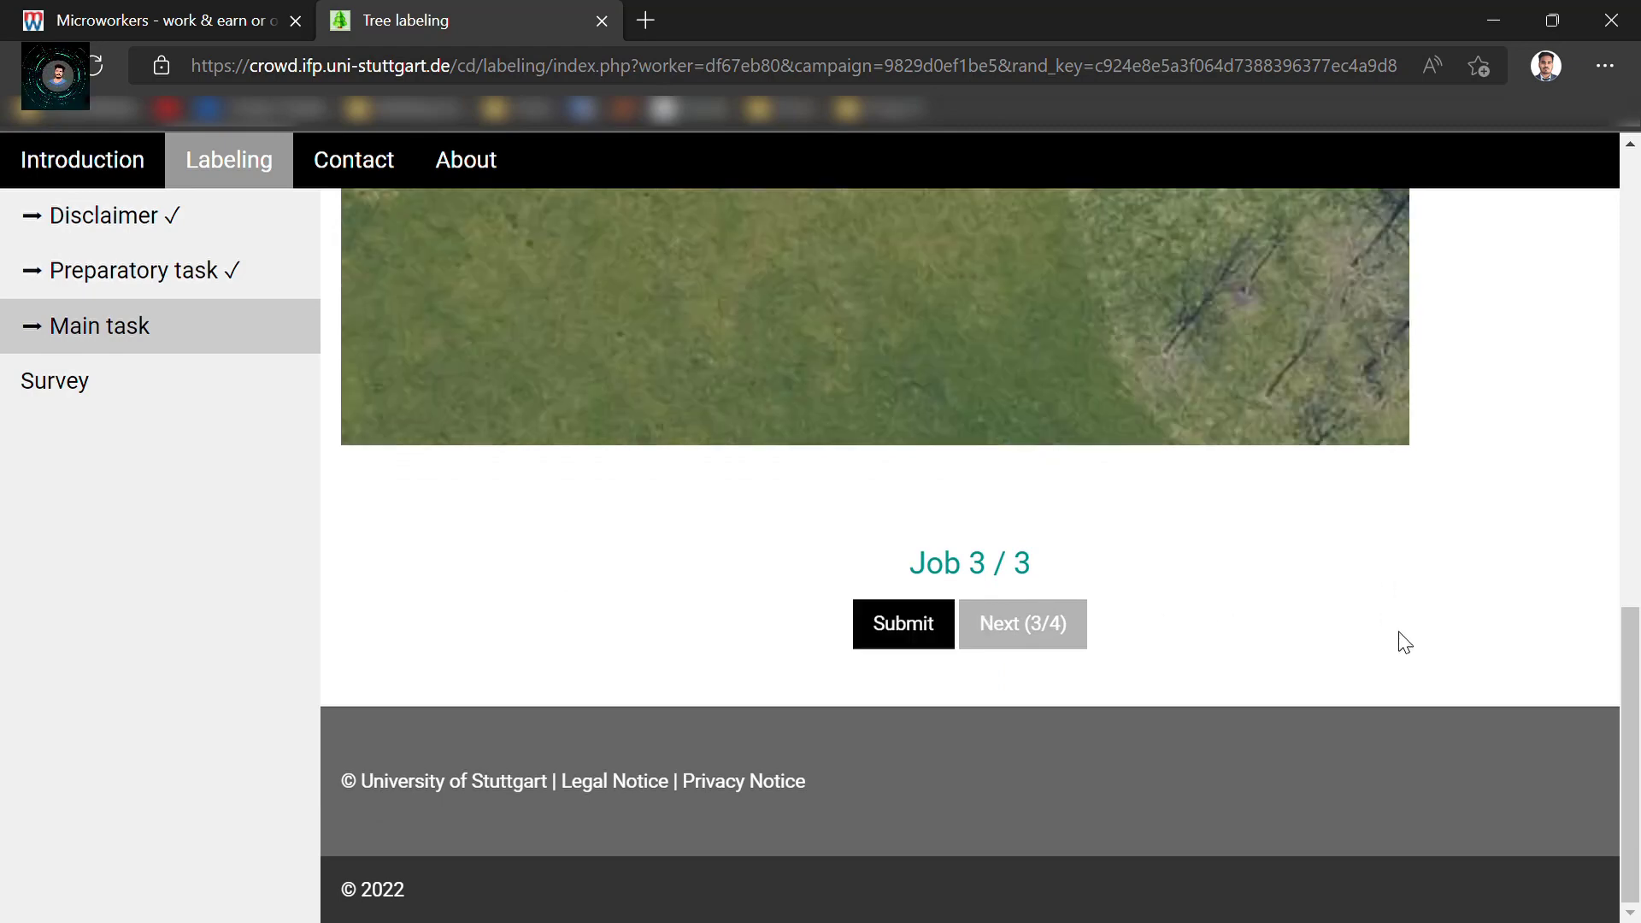
Label the plants near the upper path and the vegetation along the left edge of job 3's image as trees.
scroll(1306, 668, up, 10)
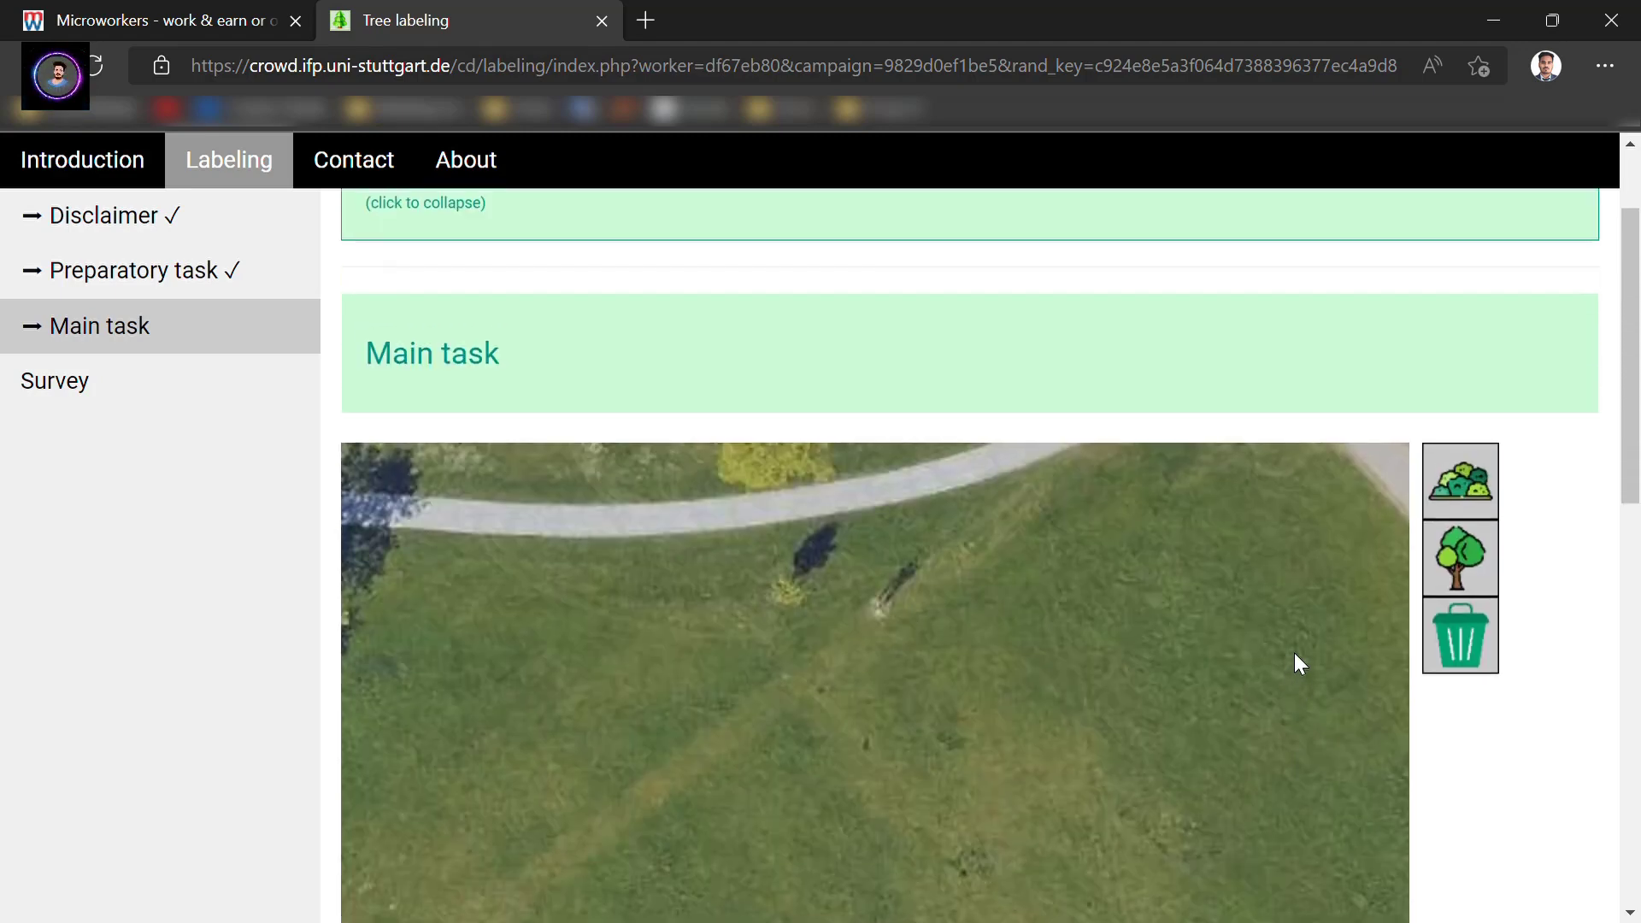
click(1460, 555)
click(1066, 571)
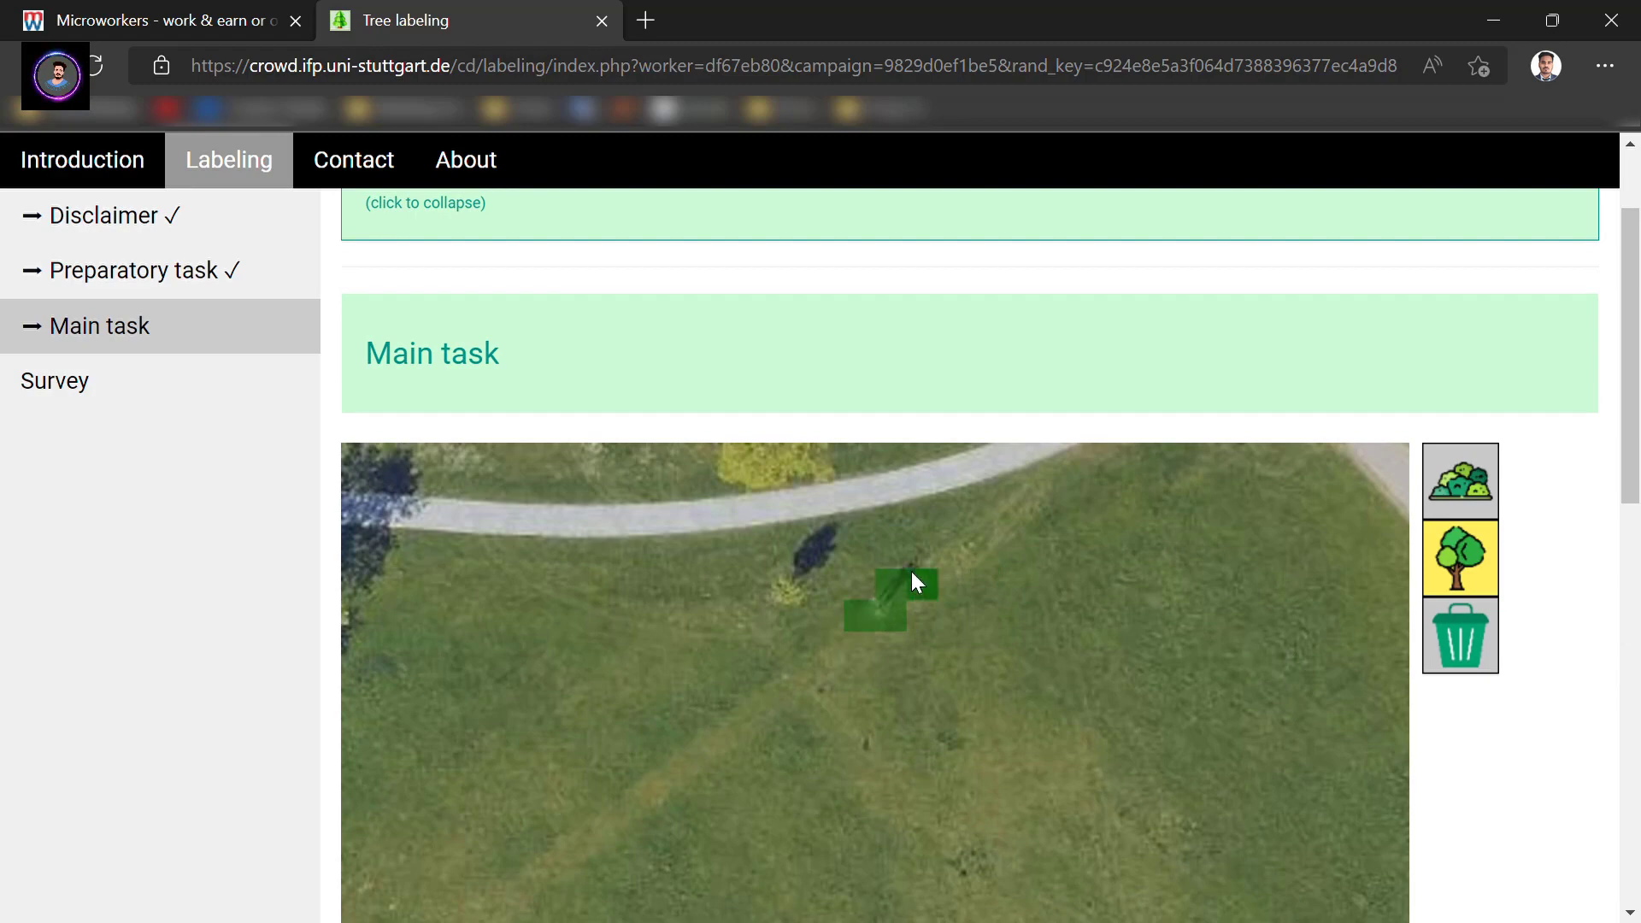
drag(795, 590, 828, 535)
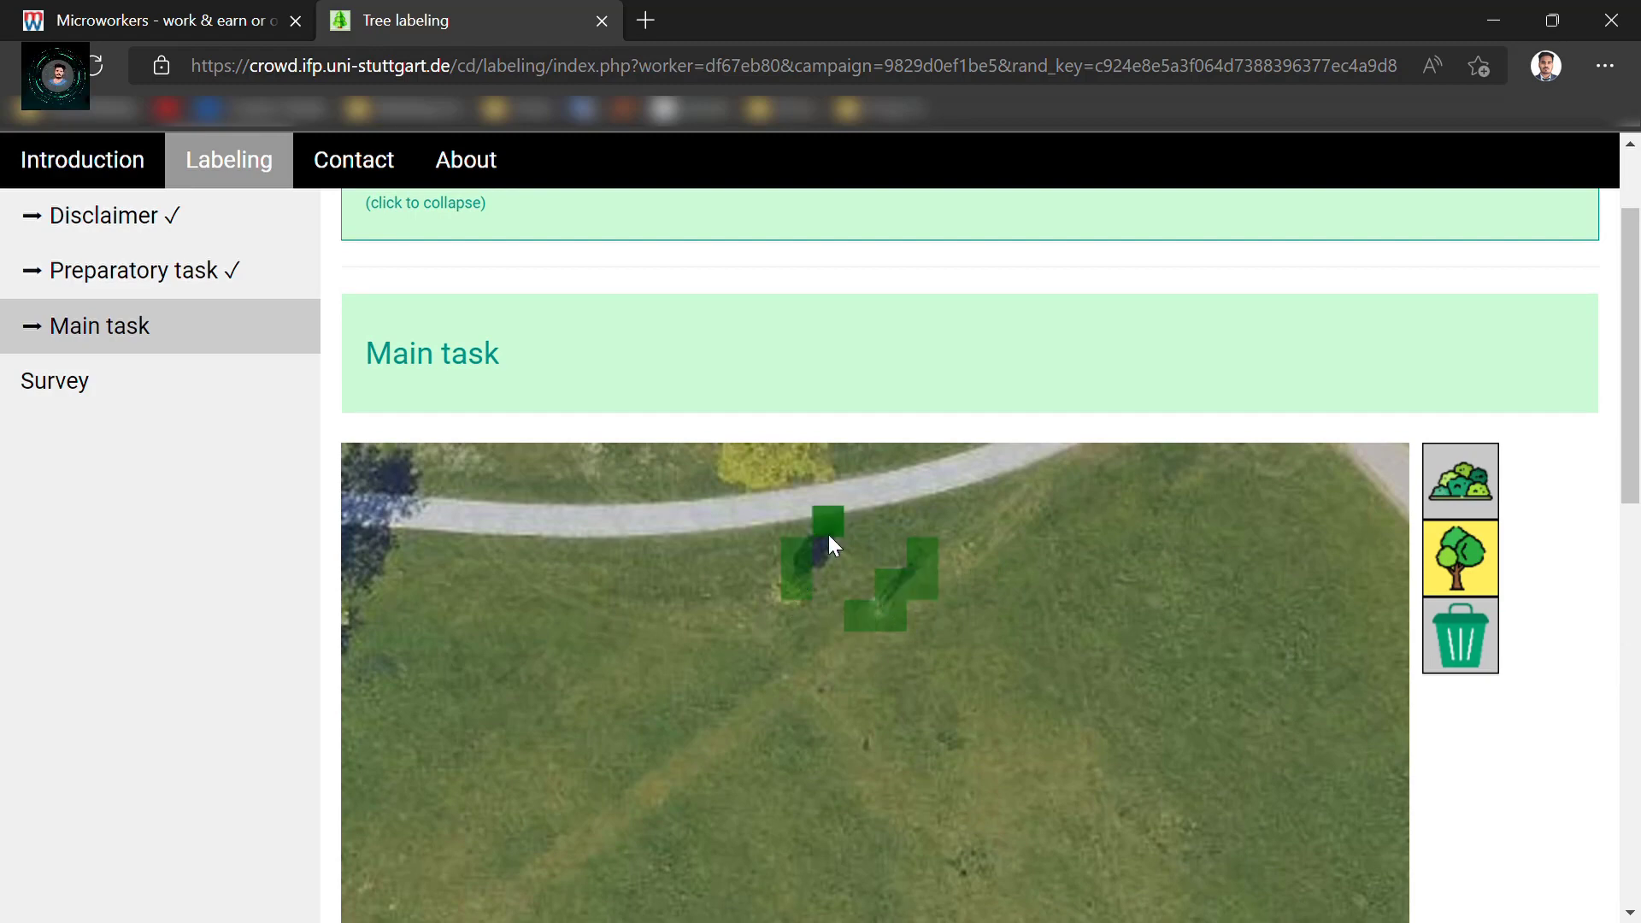
drag(757, 479, 828, 462)
mouse_move(345, 453)
mouse_down()
mouse_move(407, 536)
mouse_move(359, 628)
mouse_move(405, 564)
mouse_move(359, 391)
mouse_move(389, 494)
mouse_up()
scroll(516, 645, down, 5)
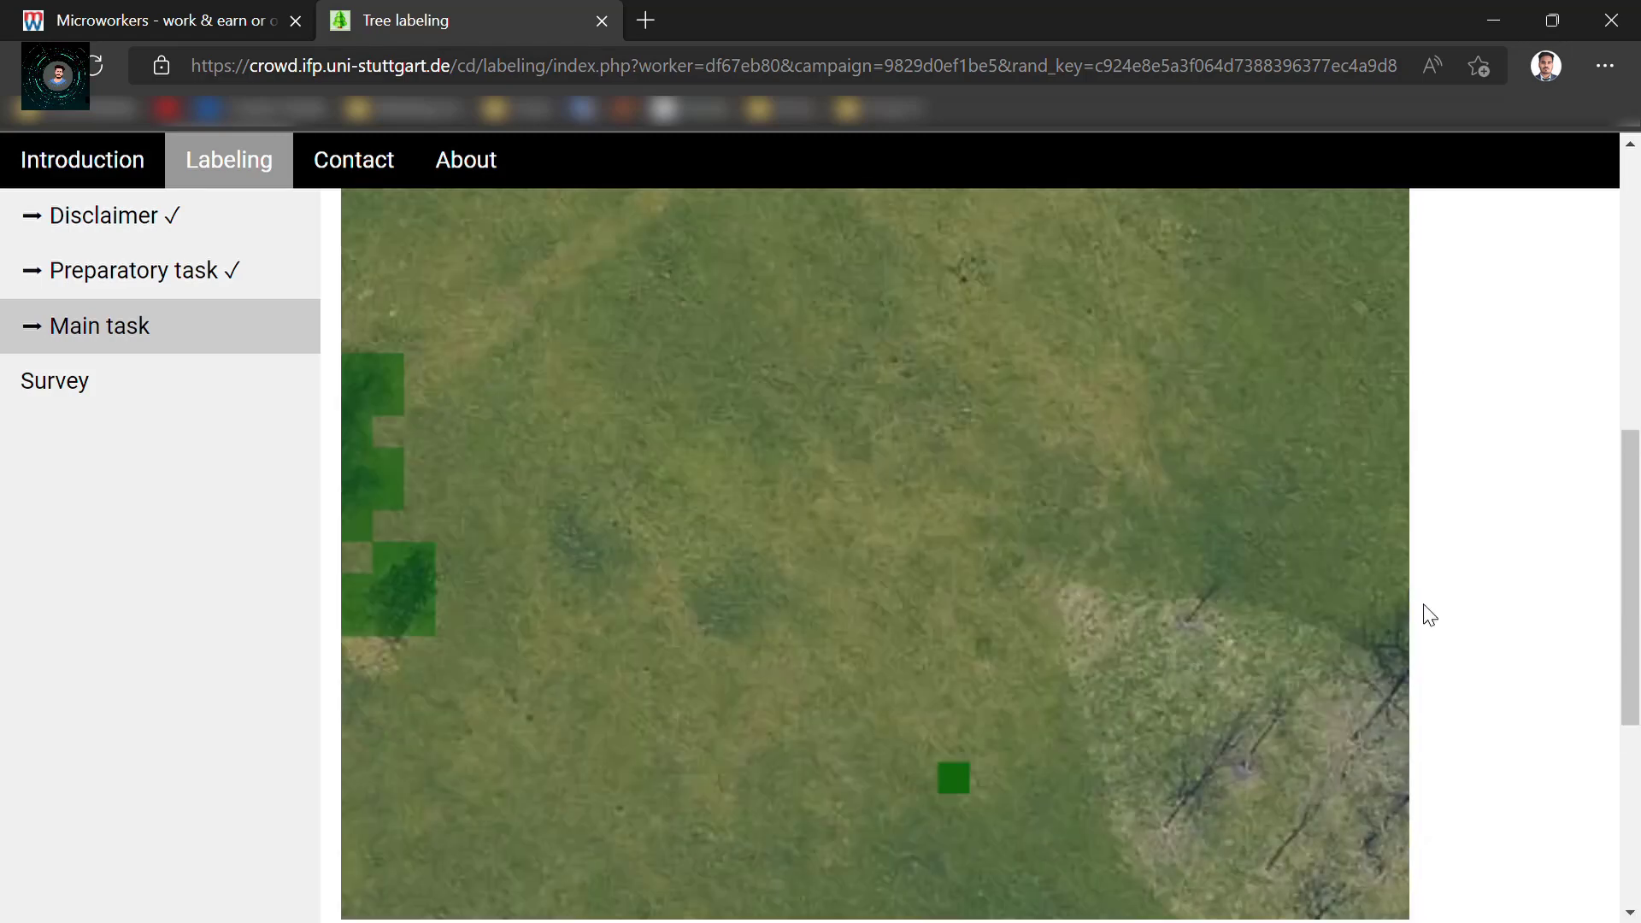
Label the patch of bare, branchy vegetation in the lower-right corner of job 3's image as bushes.
scroll(1299, 632, up, 5)
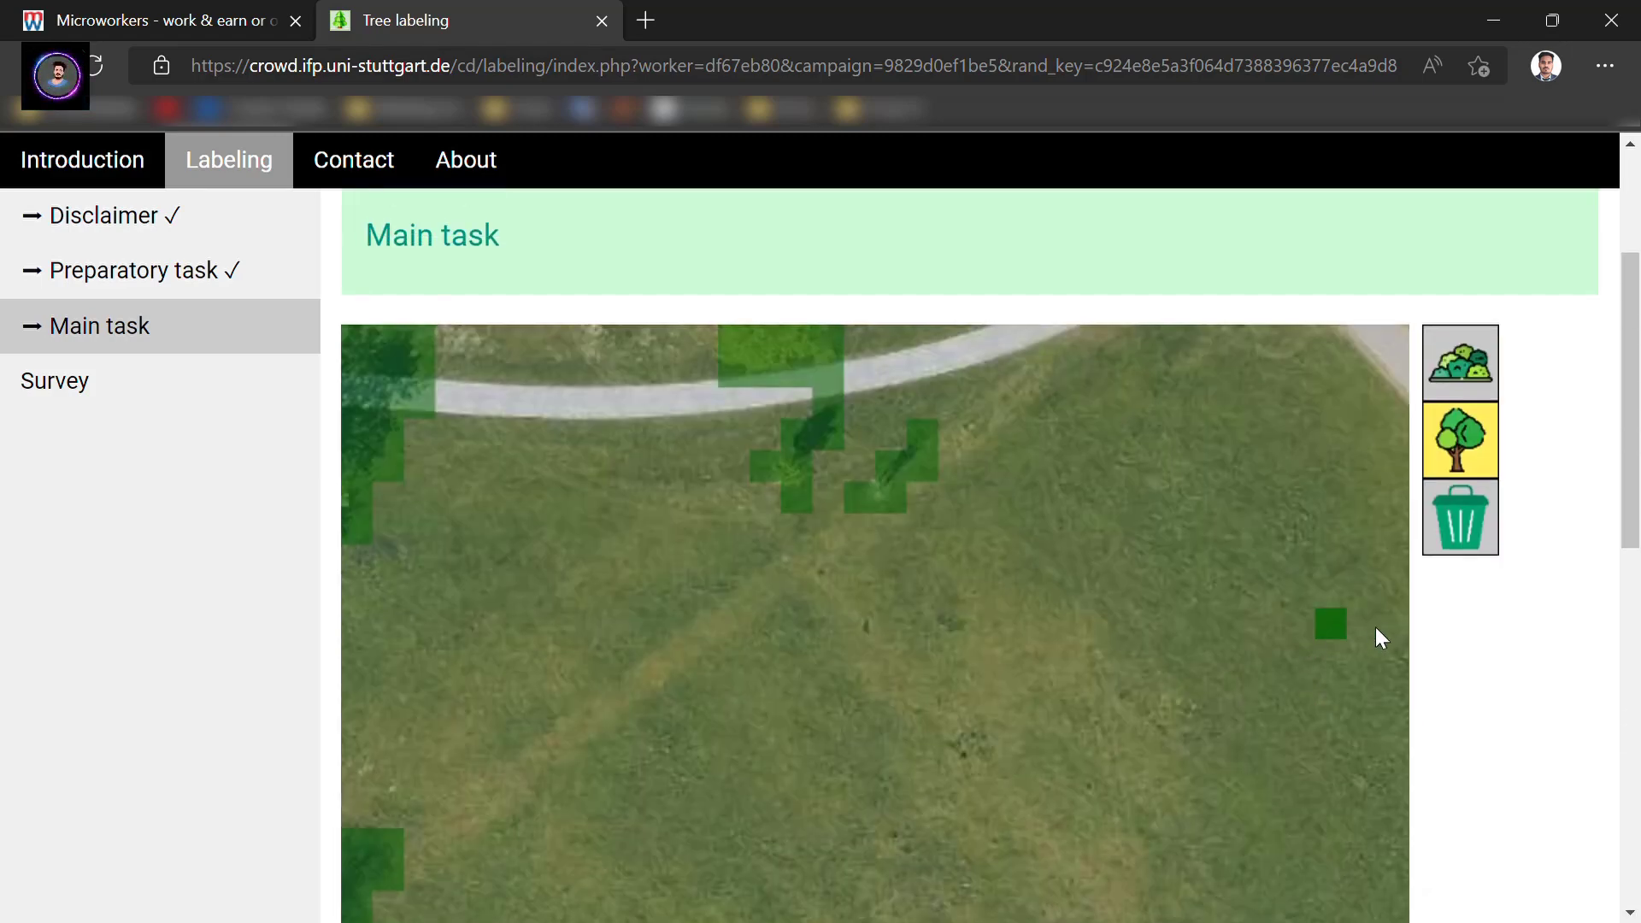
scroll(1379, 638, down, 6)
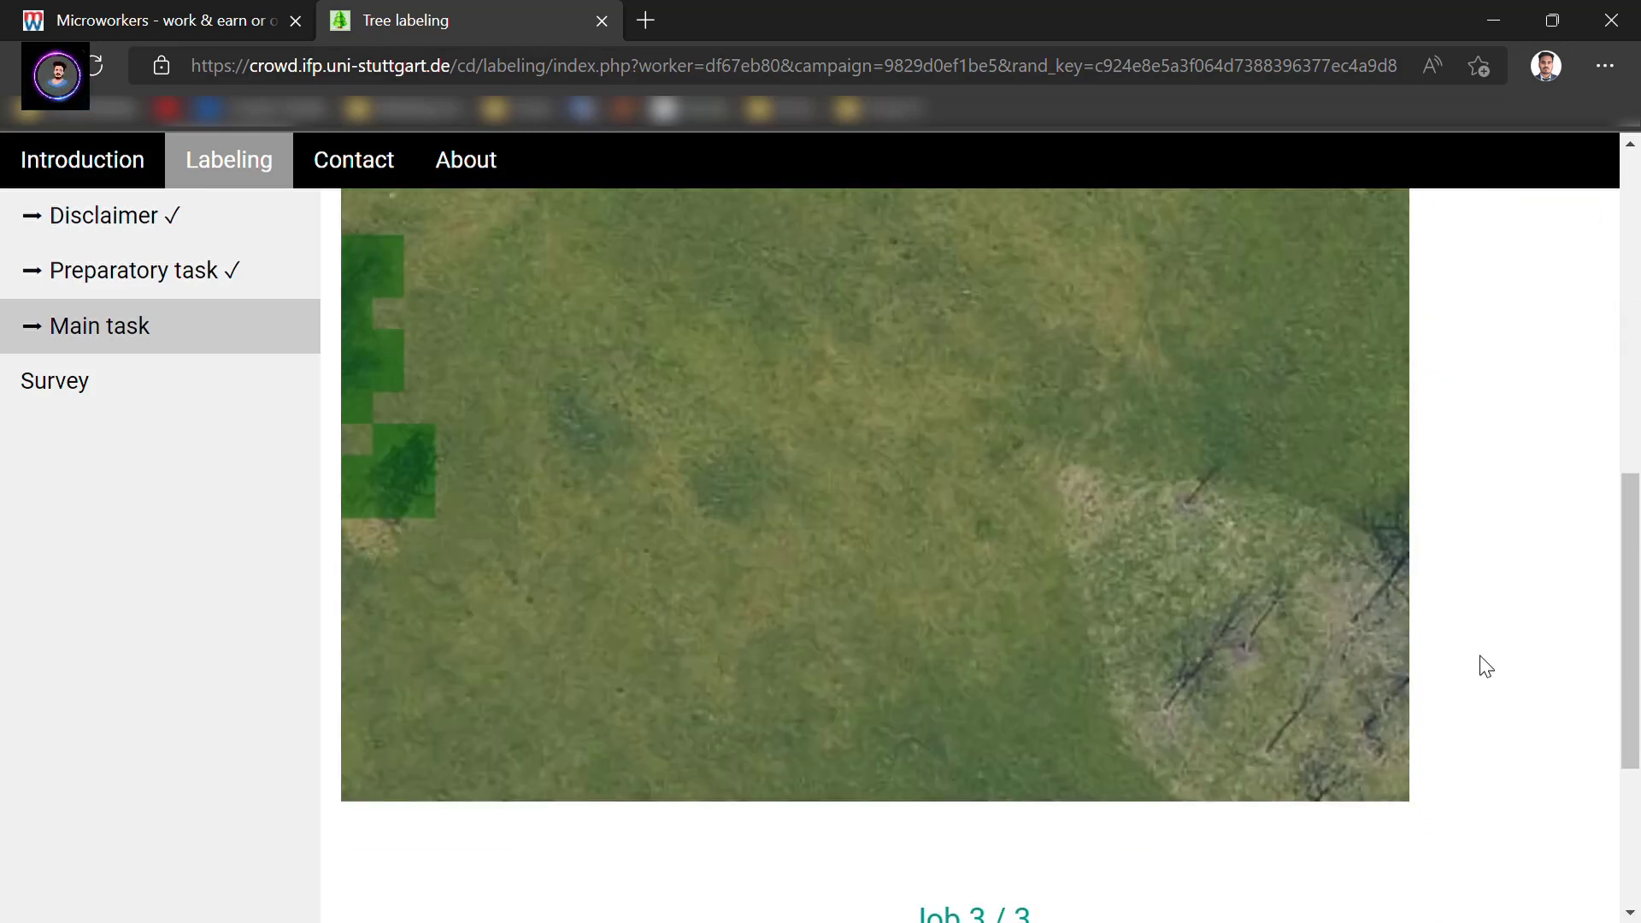
scroll(1492, 675, up, 7)
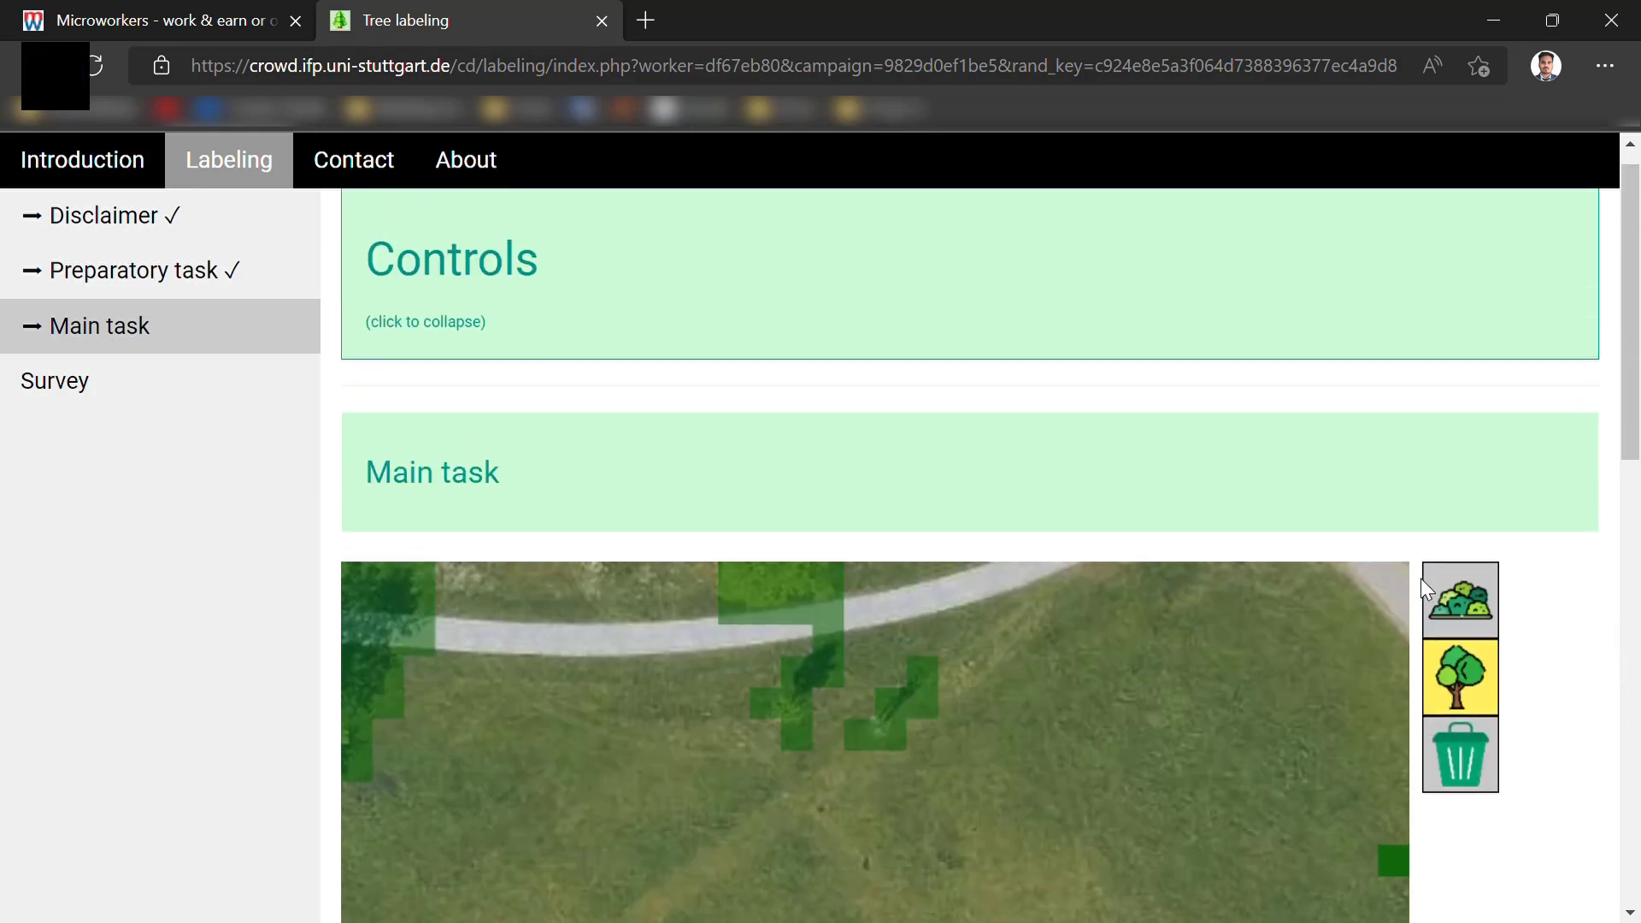
click(1462, 605)
scroll(1422, 659, down, 8)
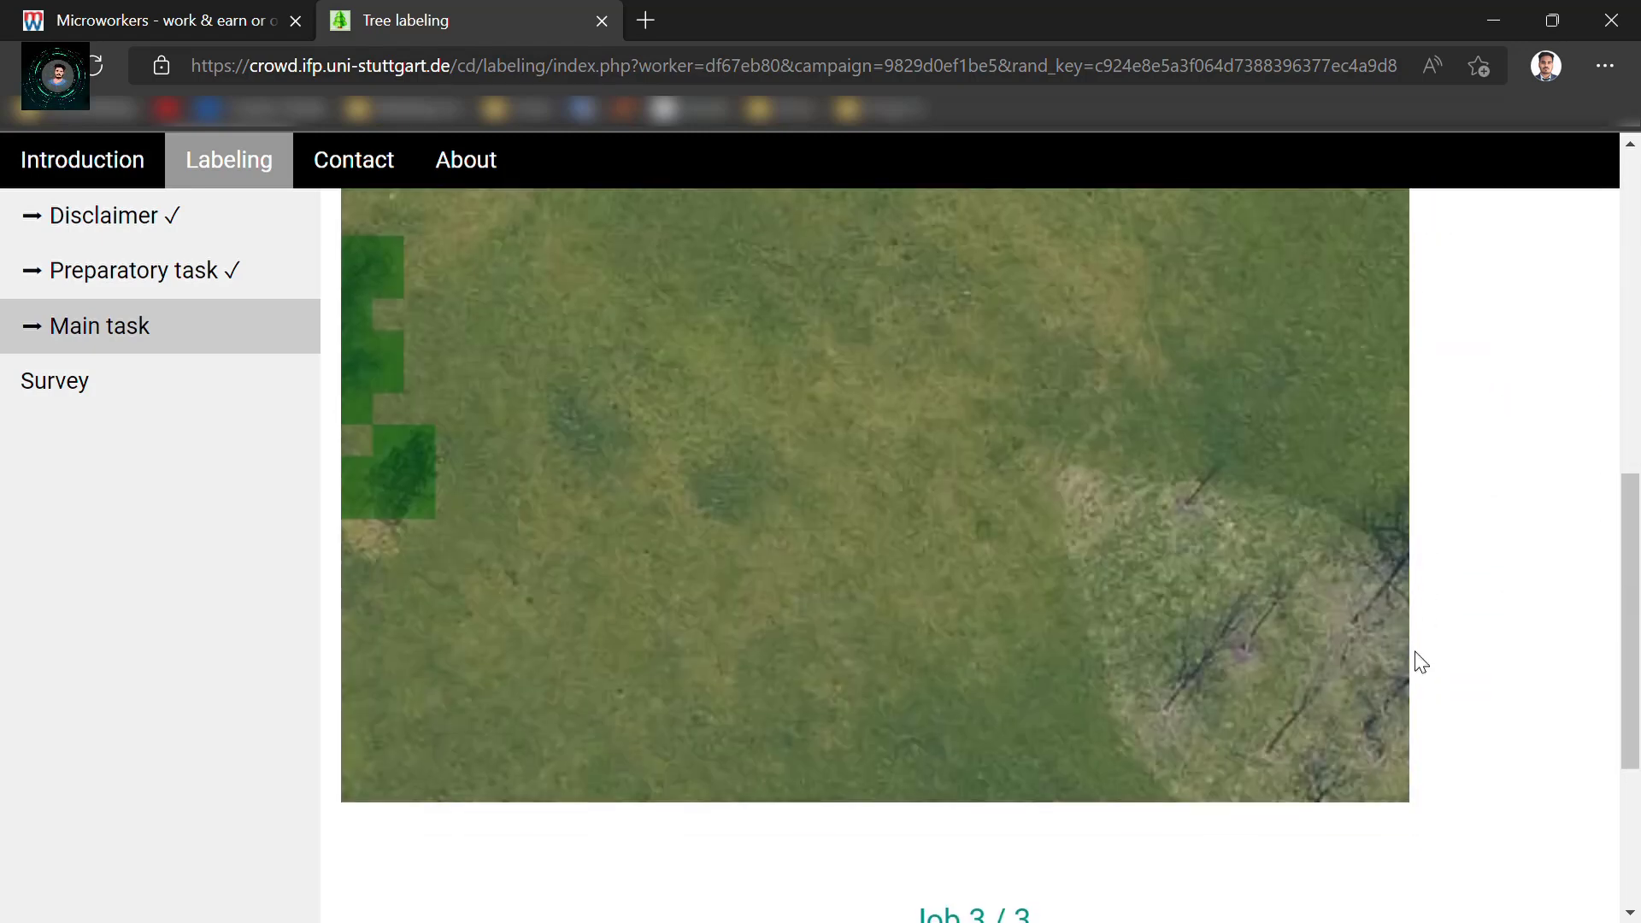
mouse_move(1282, 751)
mouse_down()
mouse_move(1330, 556)
mouse_move(1363, 684)
mouse_move(1344, 623)
mouse_move(1145, 488)
mouse_move(1116, 629)
mouse_up()
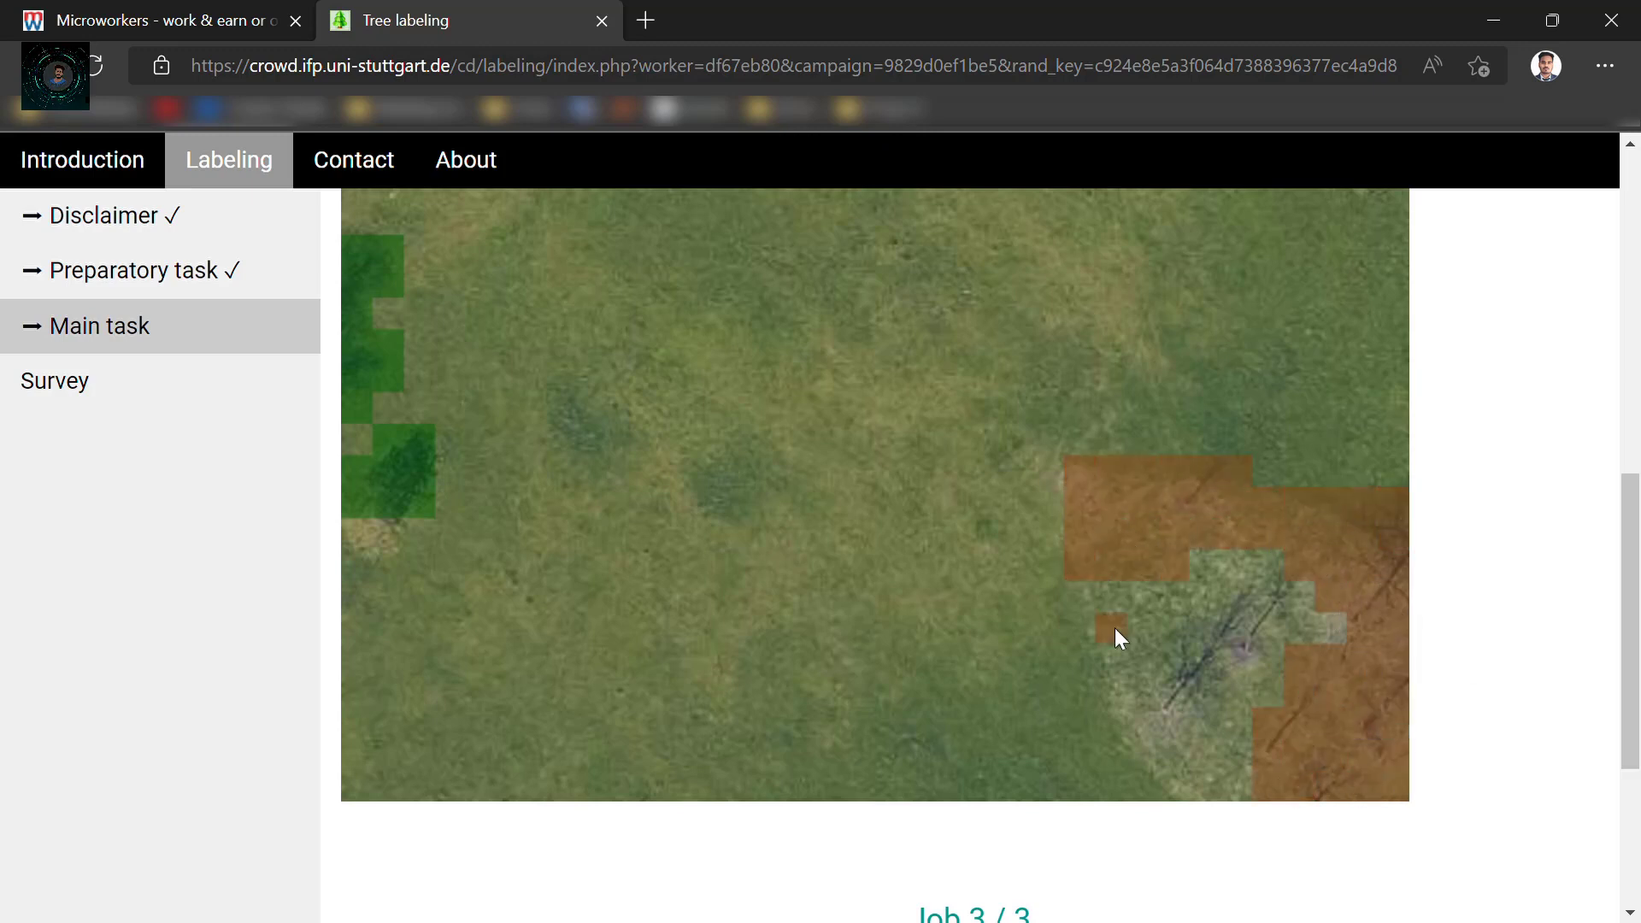
mouse_move(1132, 726)
mouse_down()
mouse_move(1216, 753)
mouse_move(1268, 577)
mouse_move(1202, 658)
mouse_up()
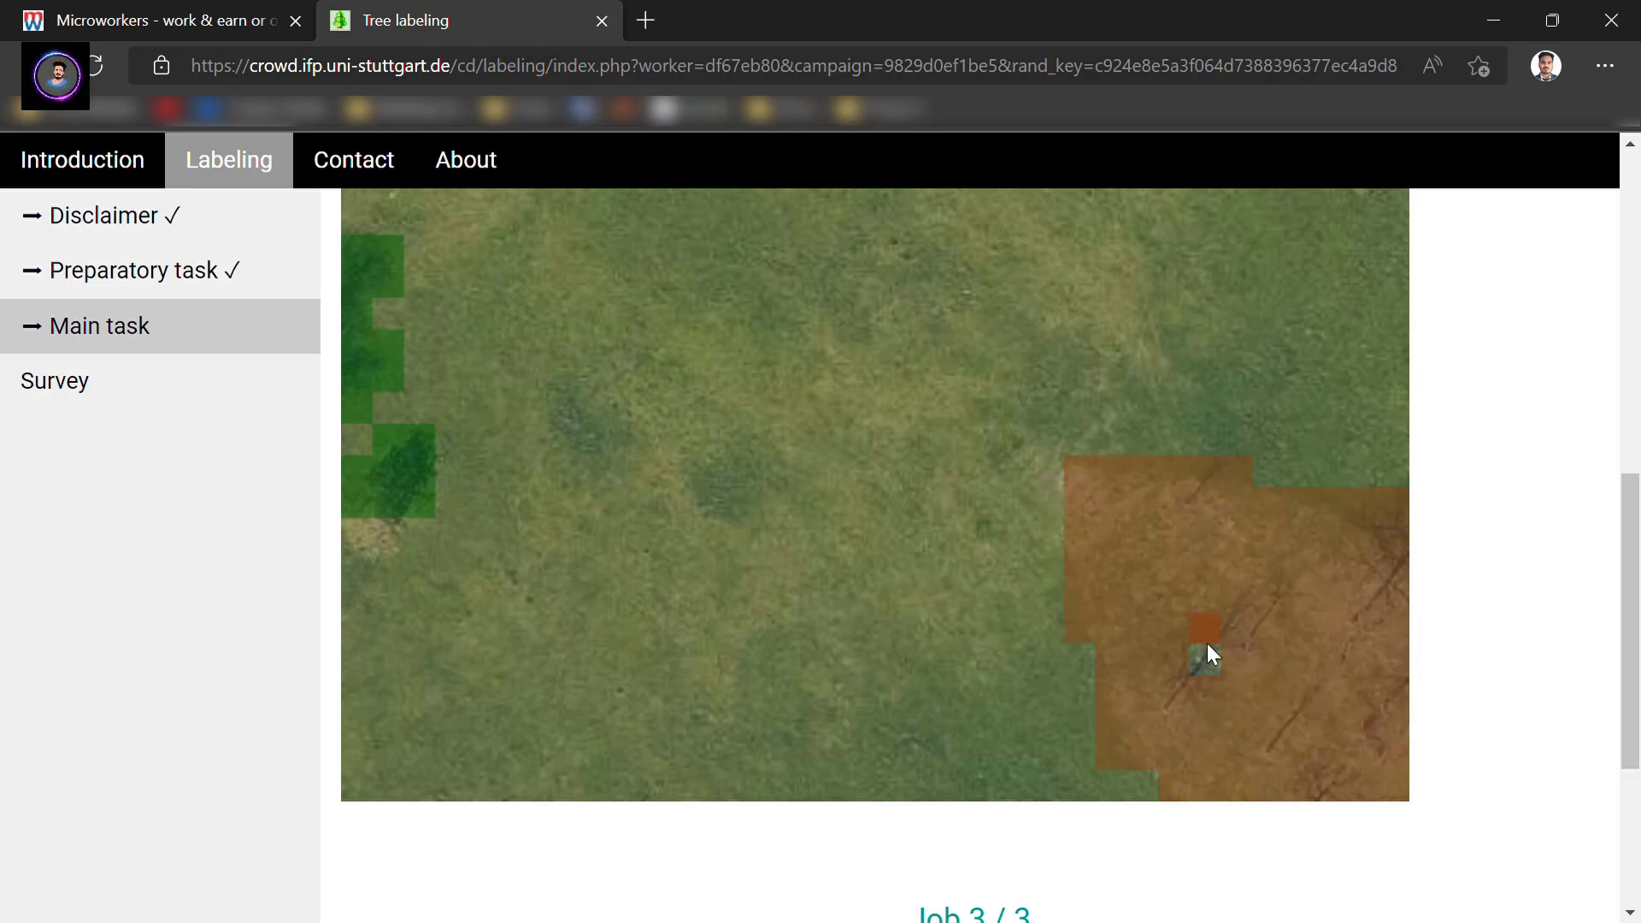
Submit job 3 and continue to the next part of the campaign.
scroll(970, 641, down, 4)
click(947, 639)
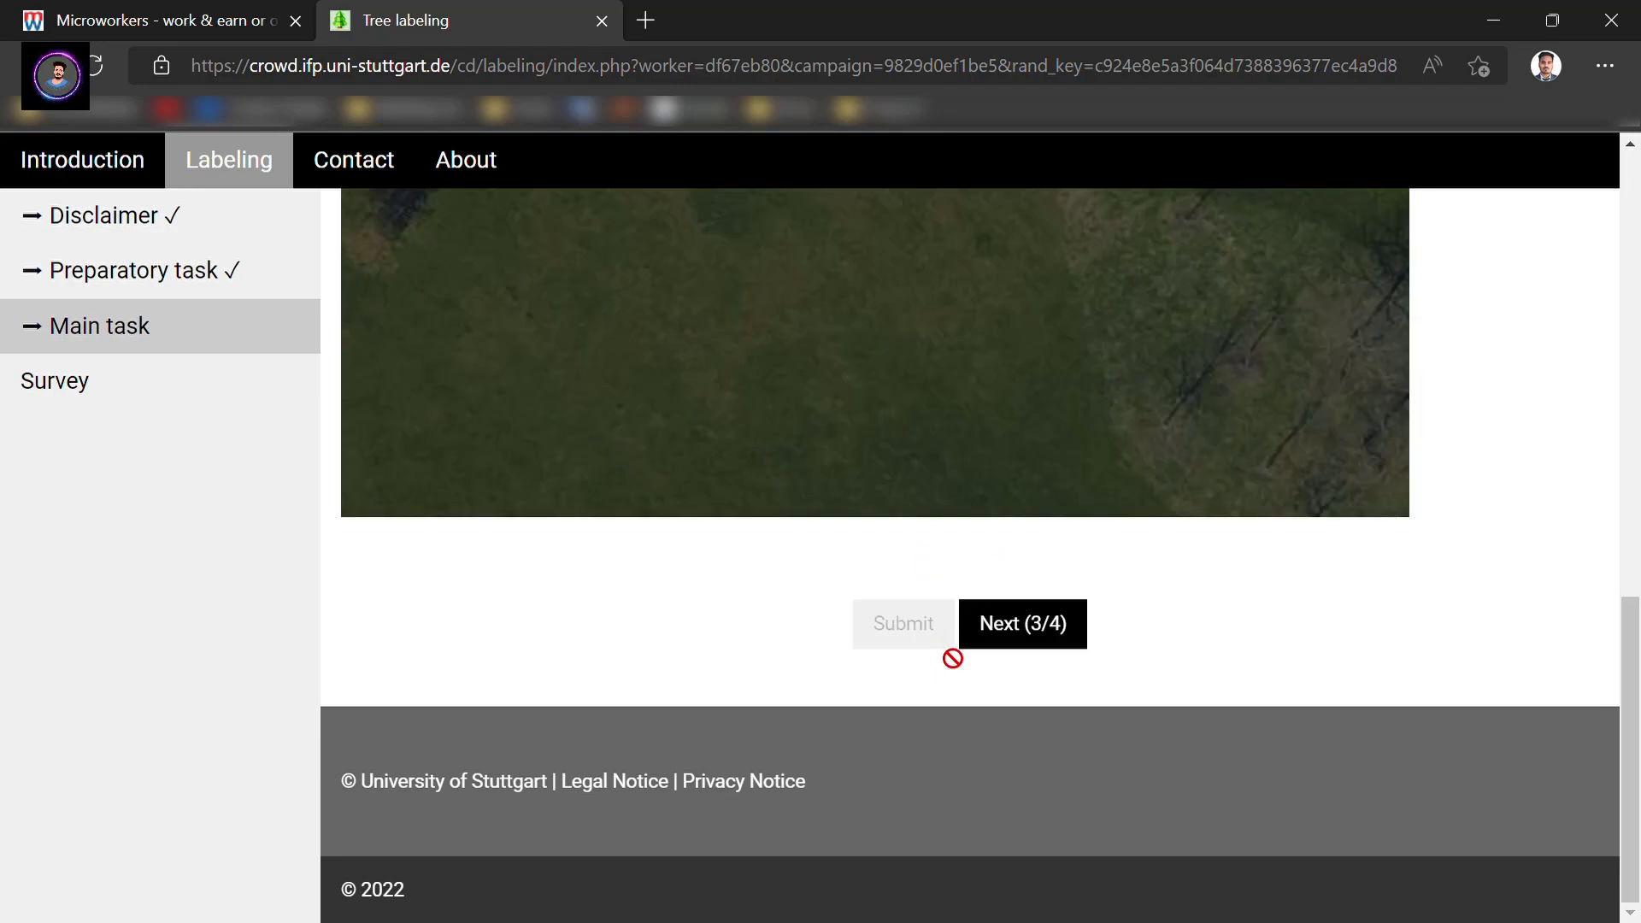
click(1069, 615)
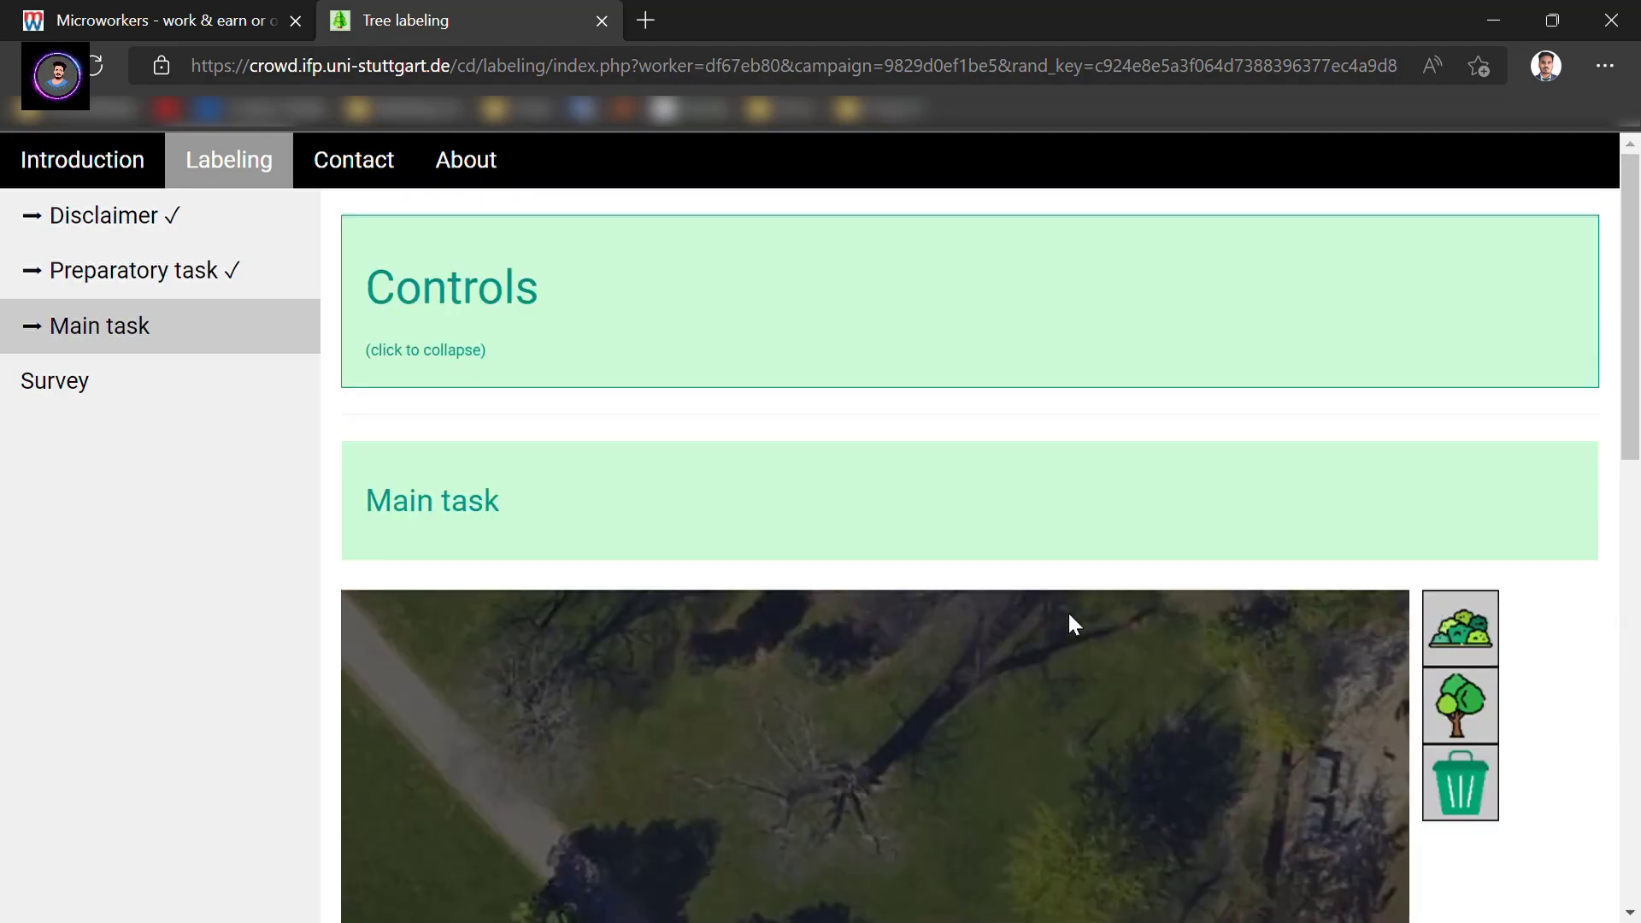
Continue to the voluntary survey and set the age to 20 - 29 and the place of residence to Asia.
scroll(1074, 624, down, 10)
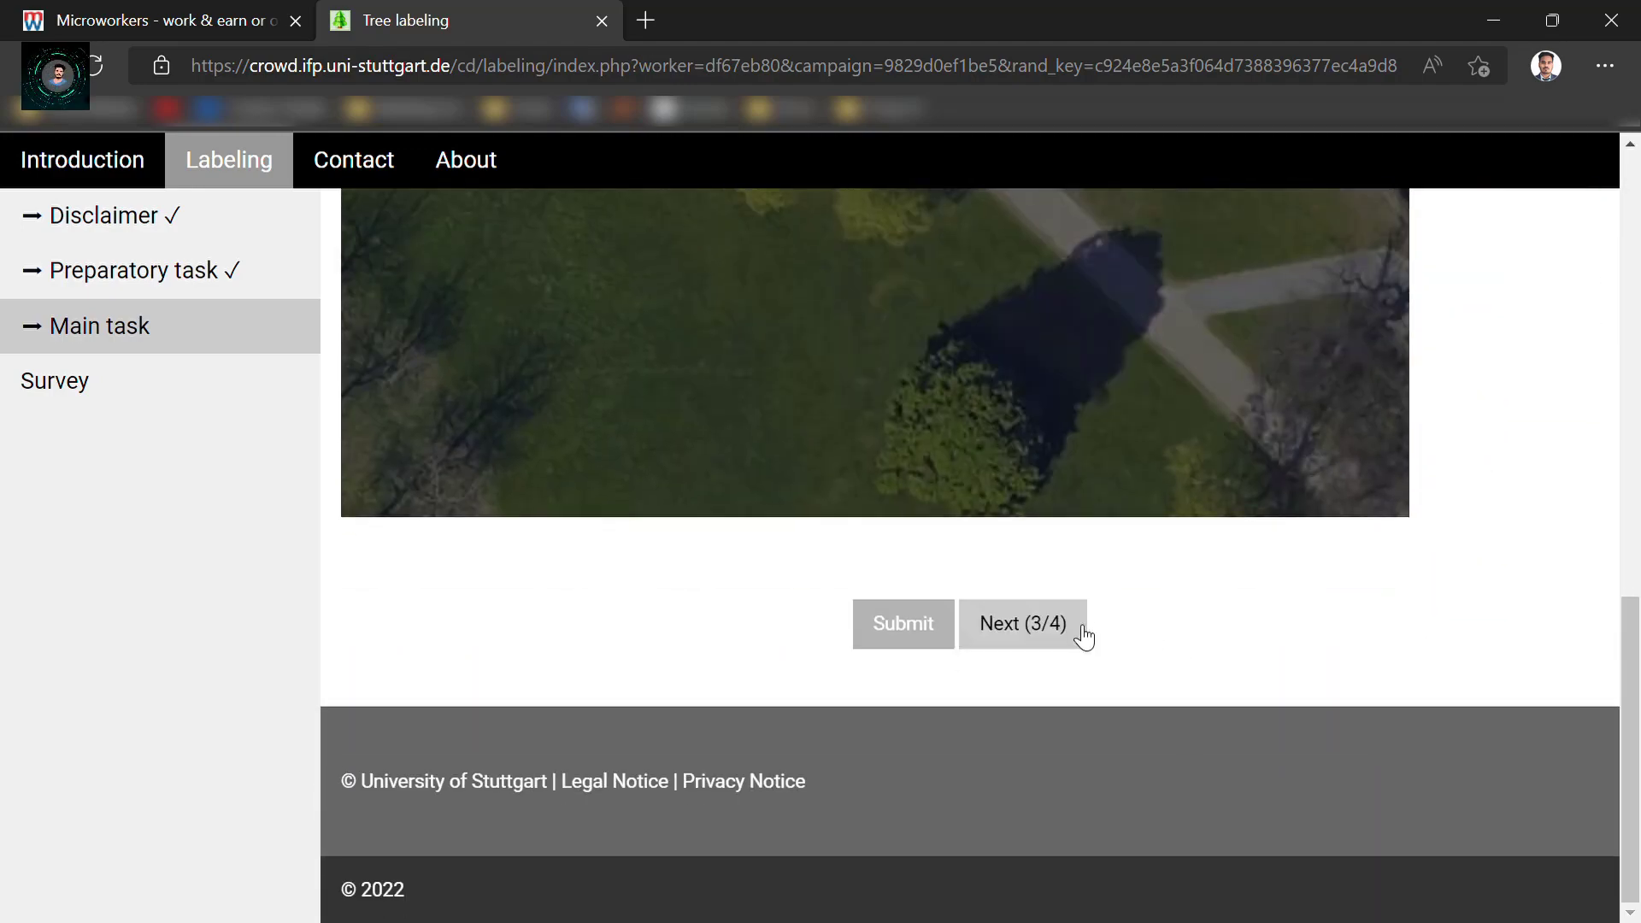
click(1082, 635)
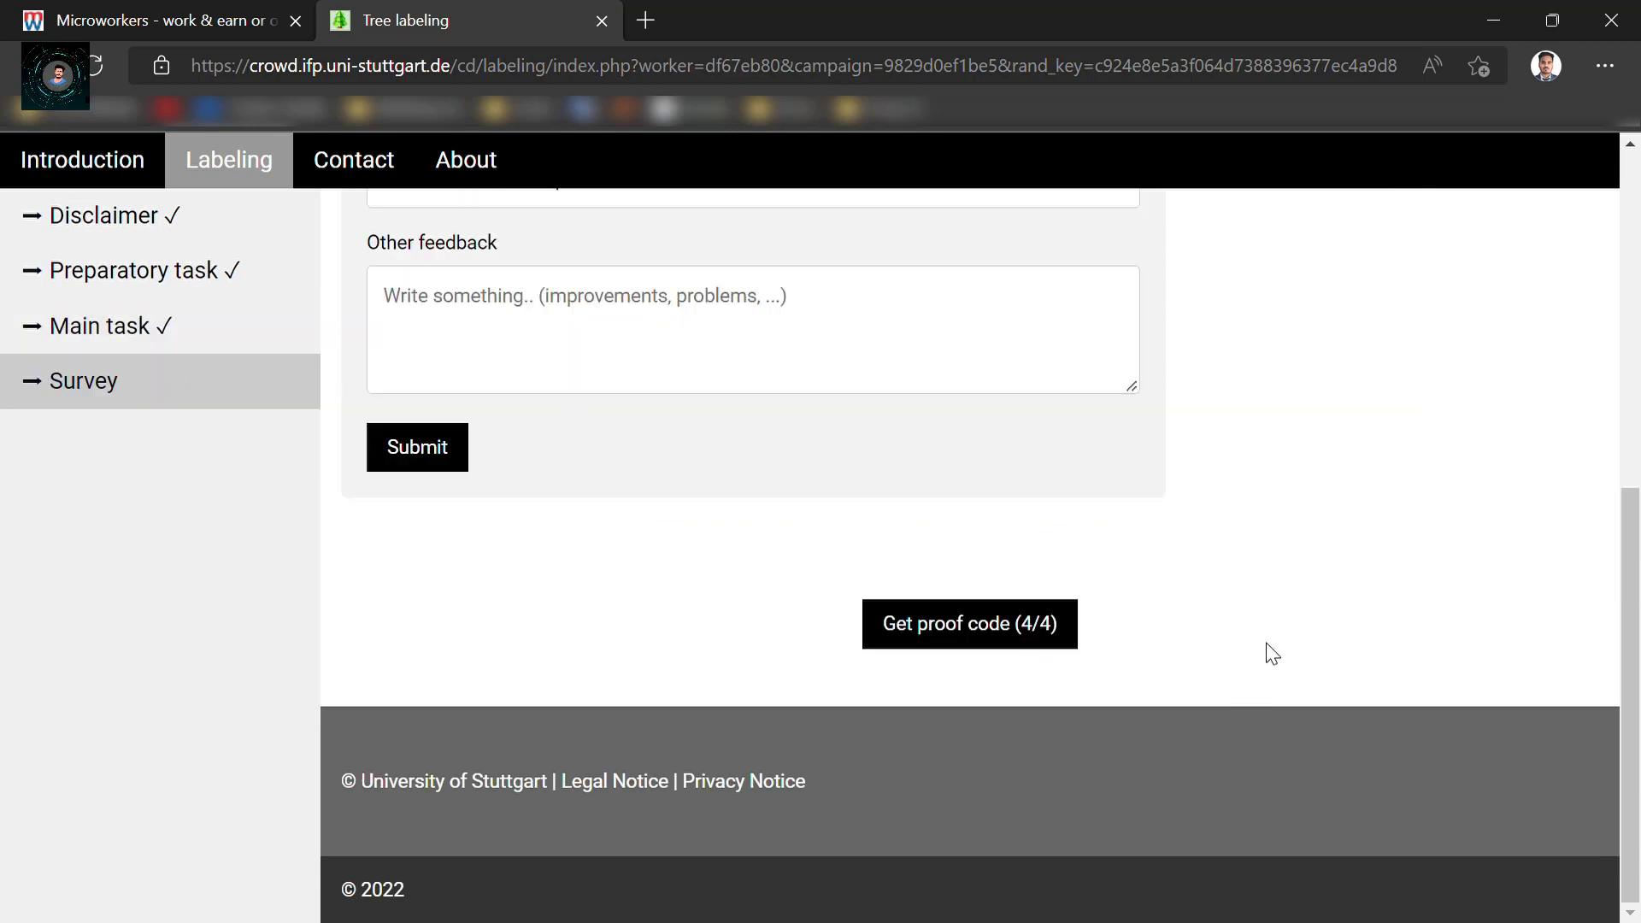
scroll(1111, 556, up, 8)
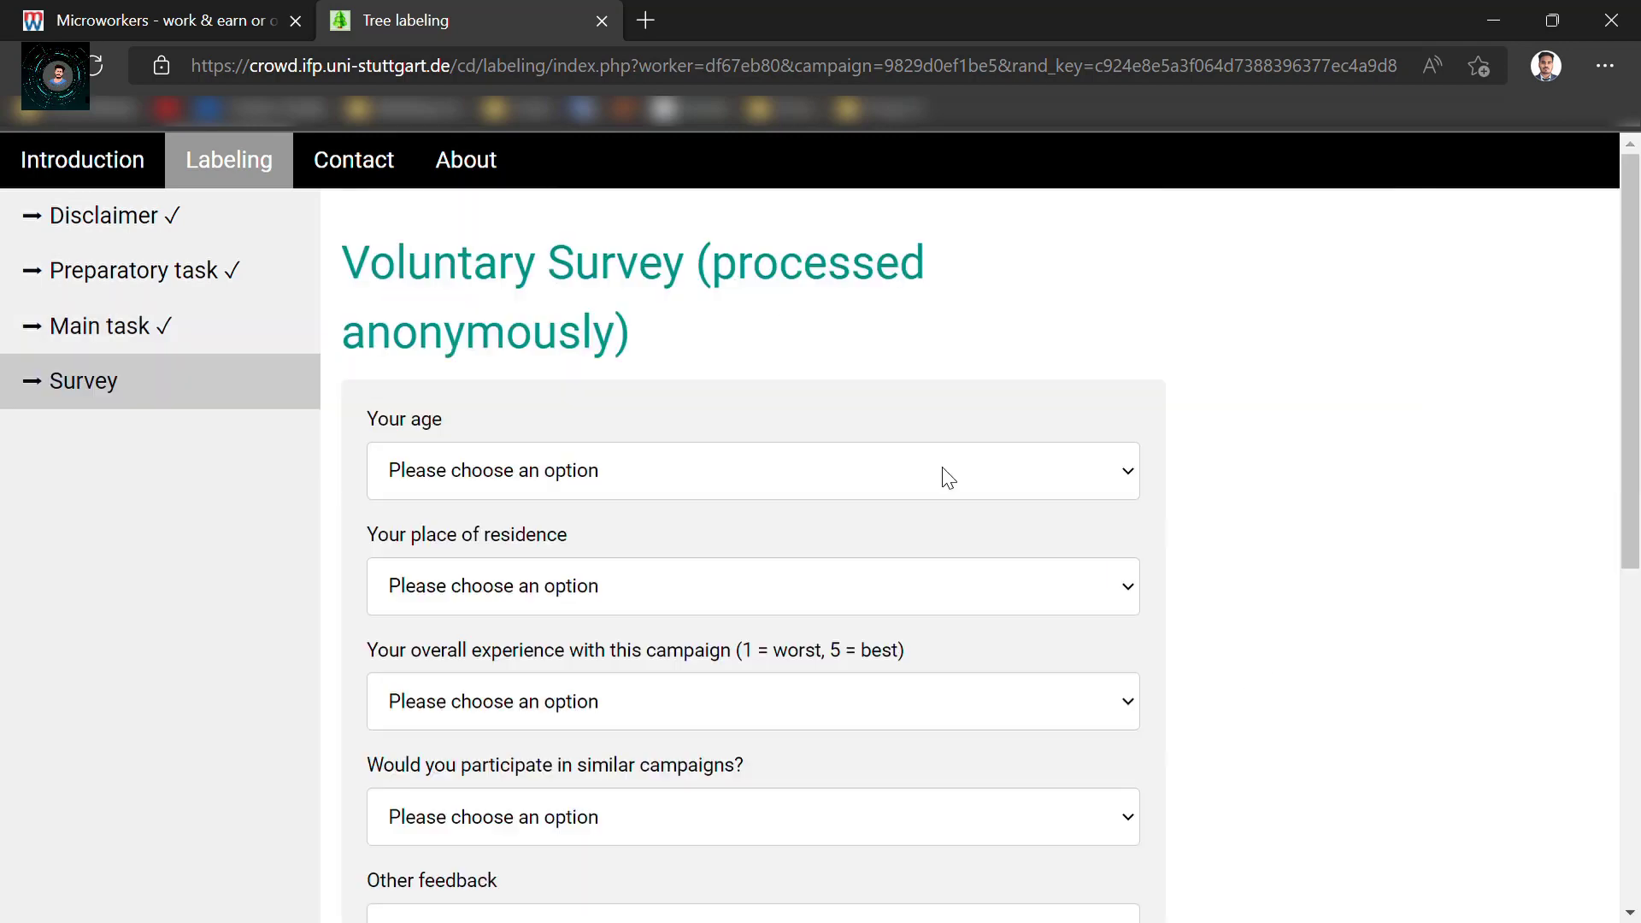
click(674, 490)
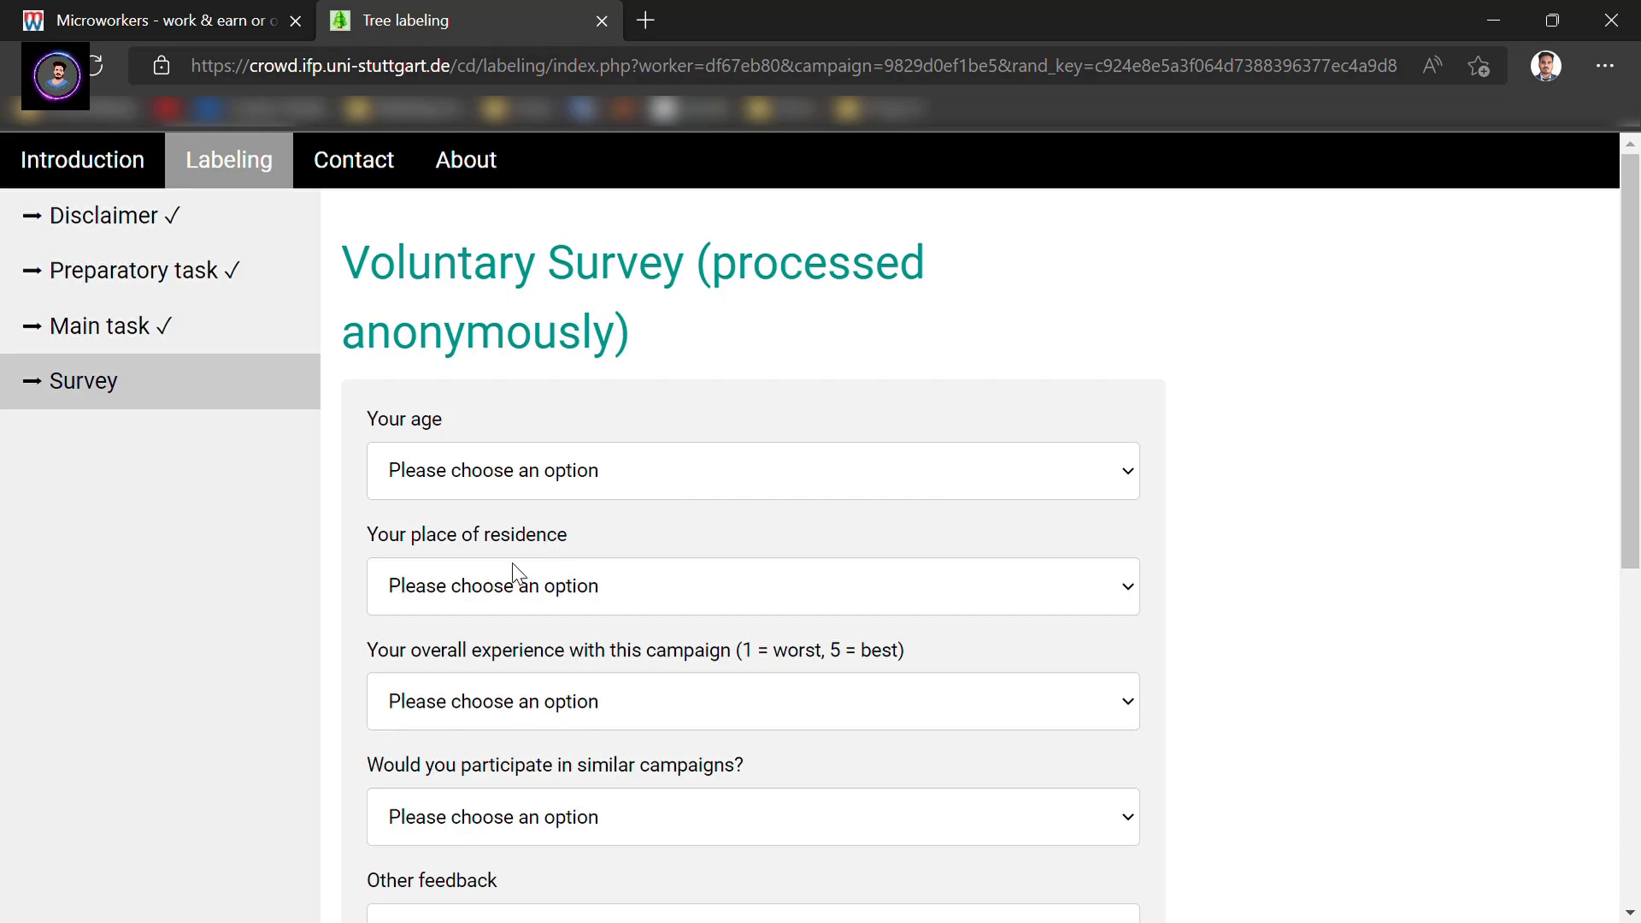
click(598, 574)
click(634, 586)
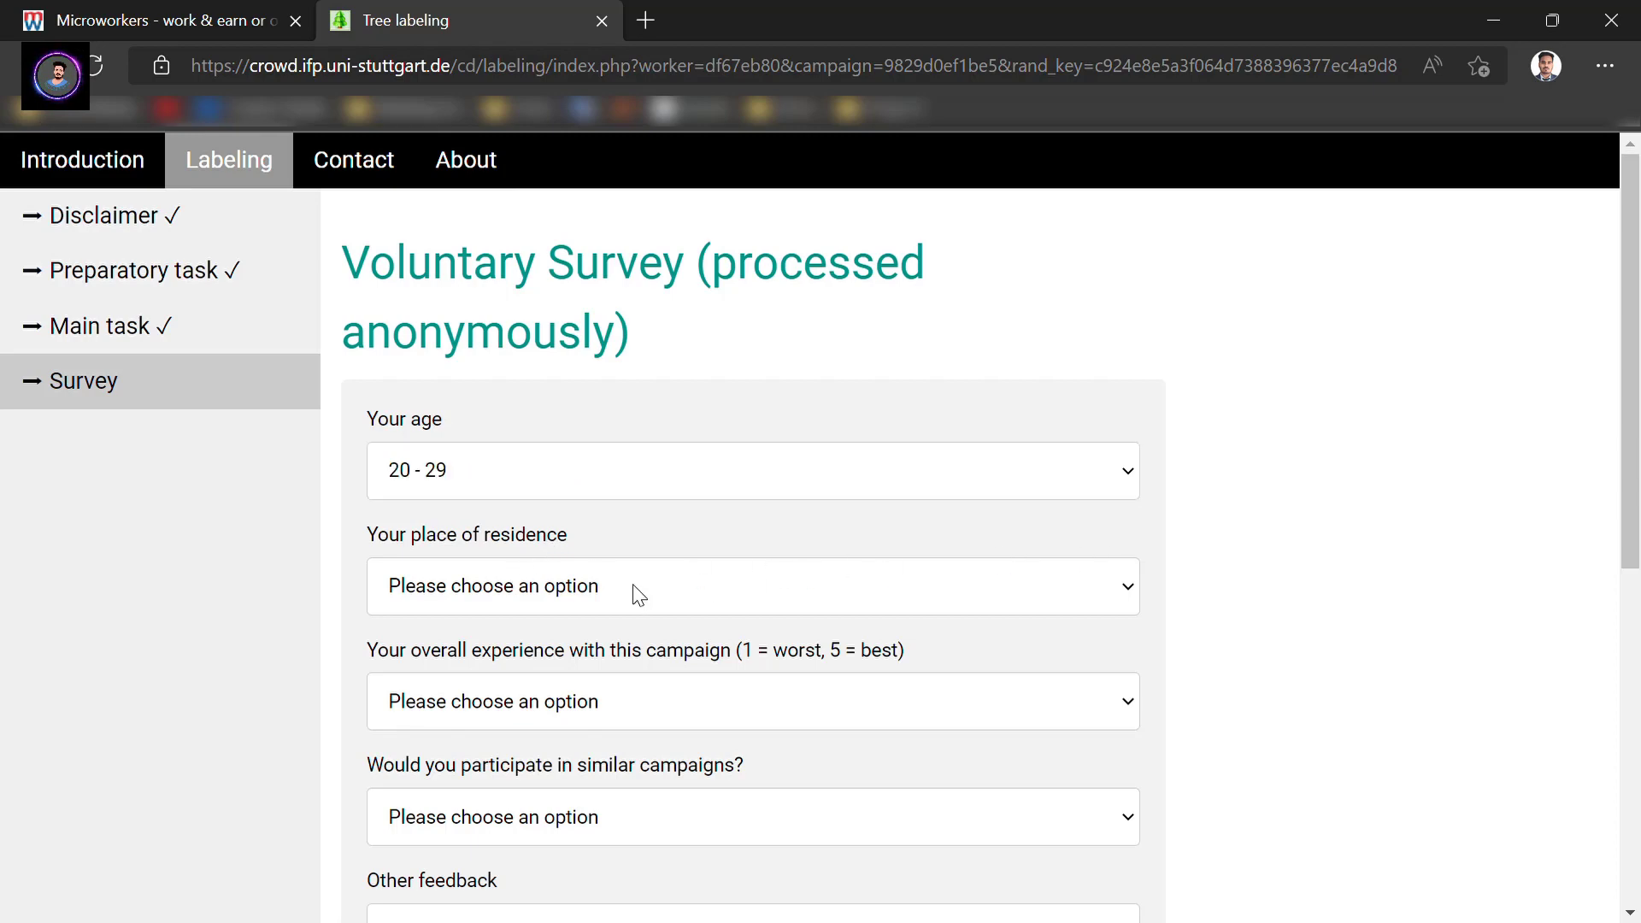
click(504, 689)
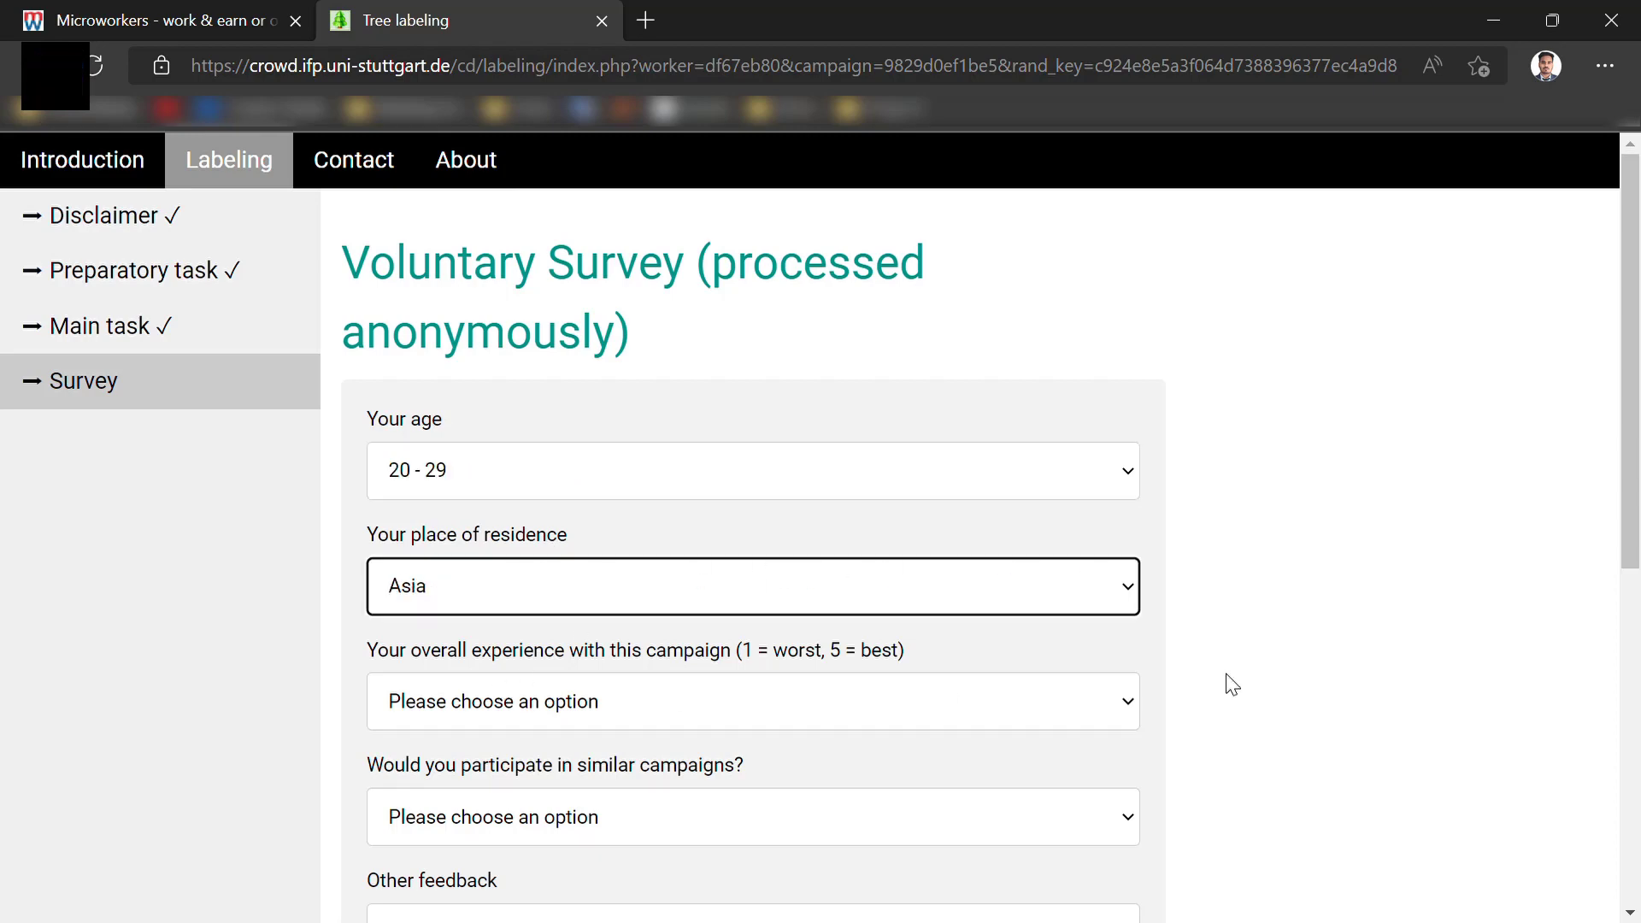
Rate the campaign experience 3 (neutral), answer Yes to participating in similar campaigns, and submit the survey.
scroll(1374, 639, down, 1)
scroll(1374, 639, down, 1)
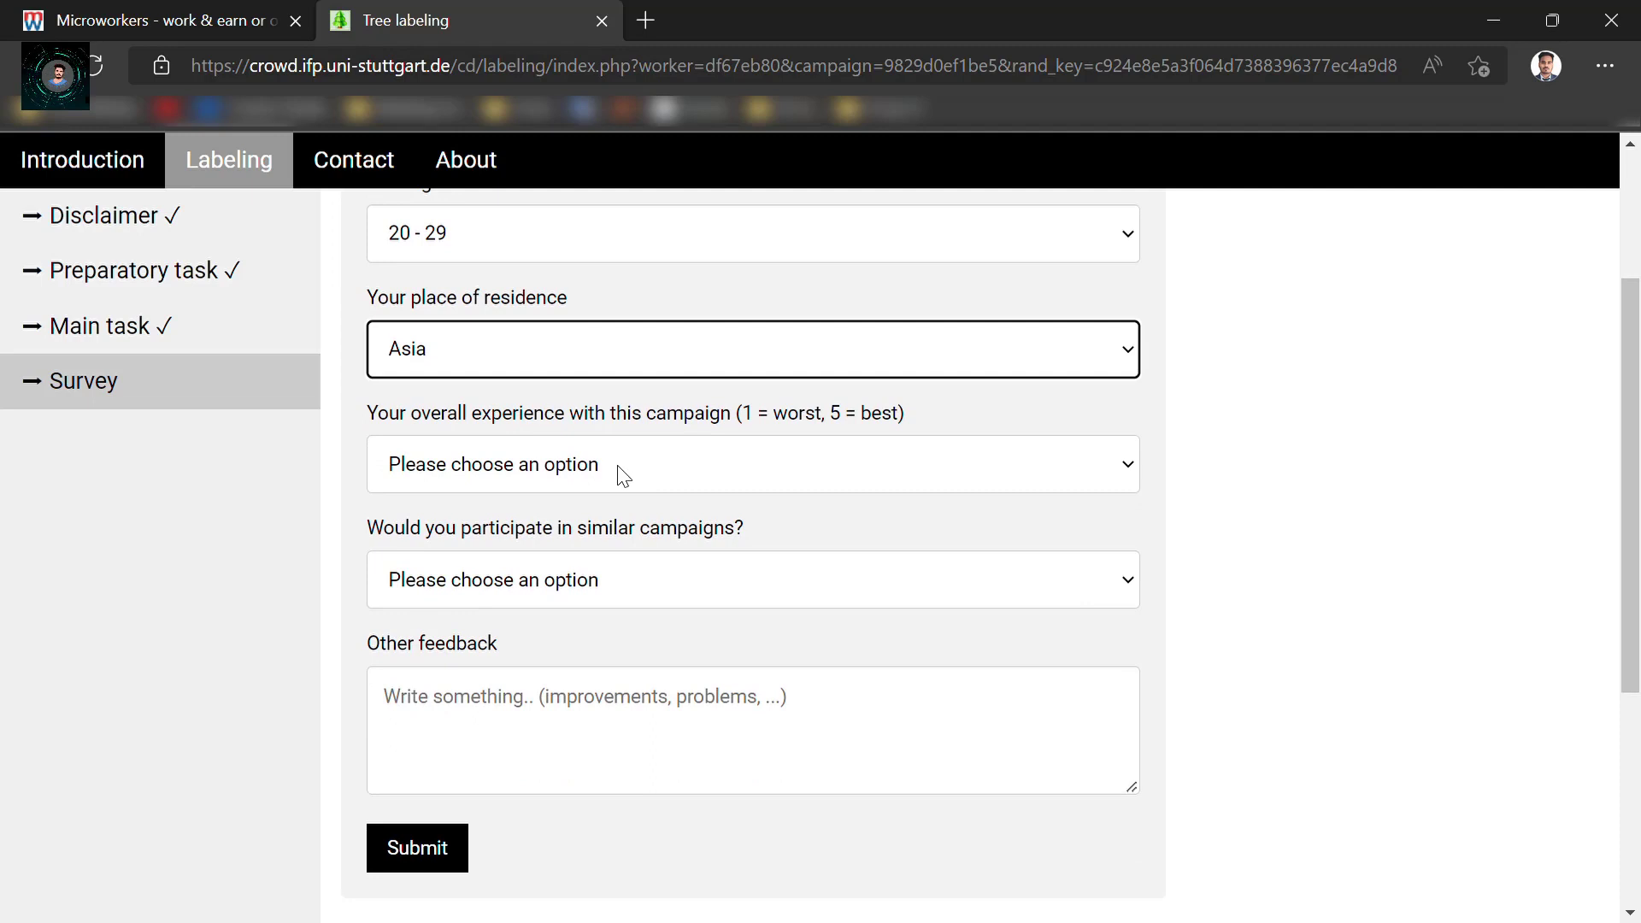
click(621, 467)
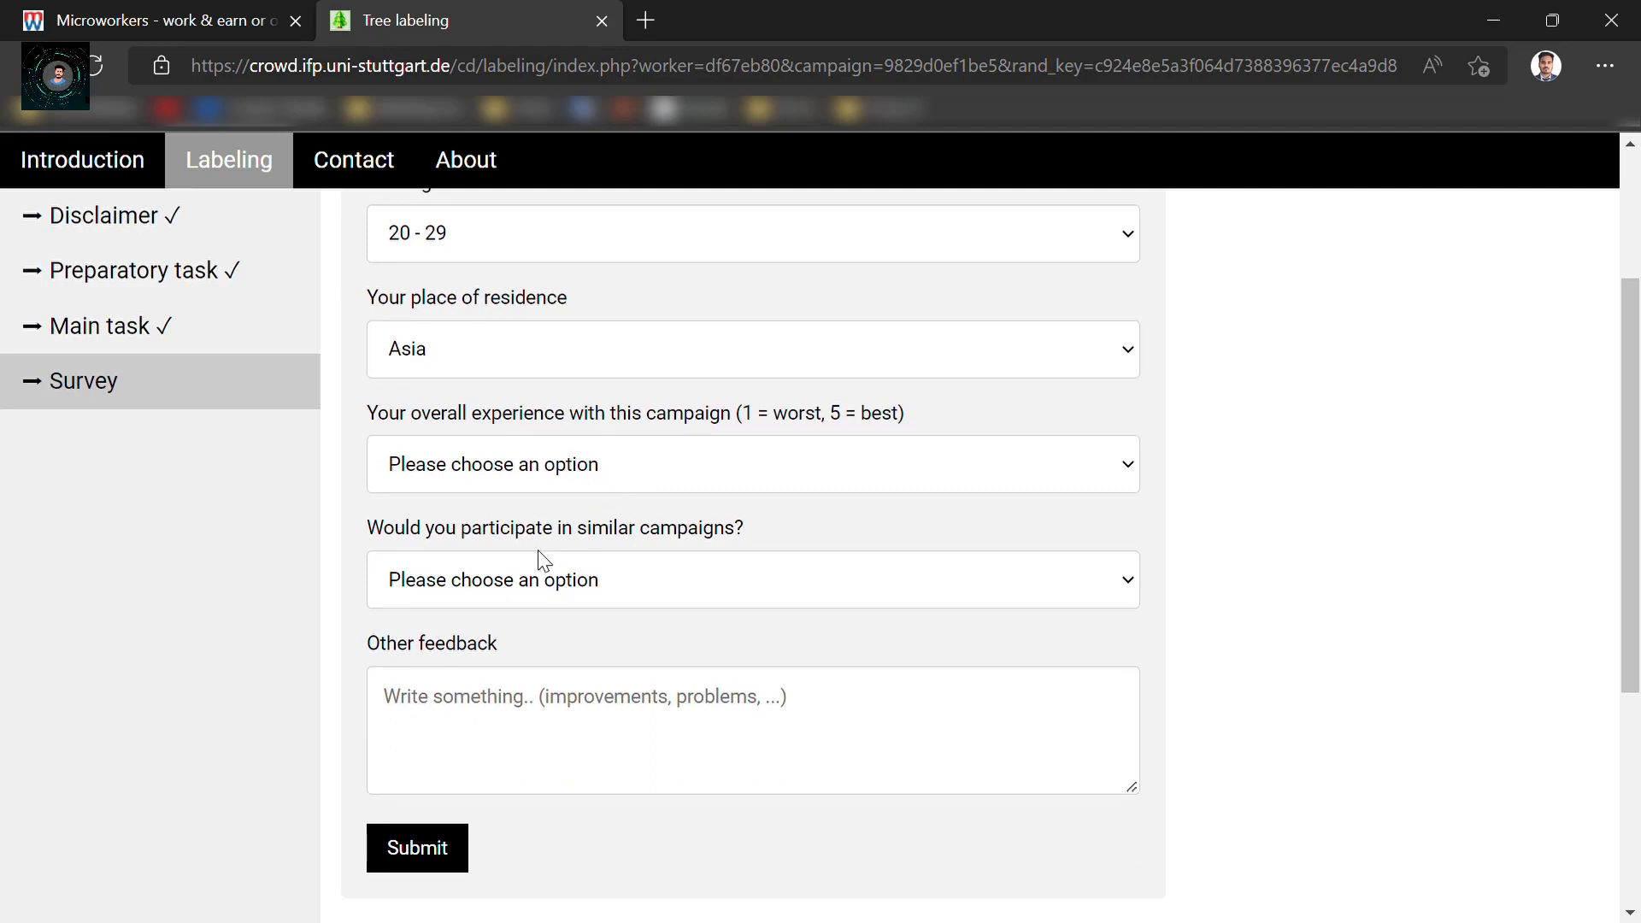
click(518, 597)
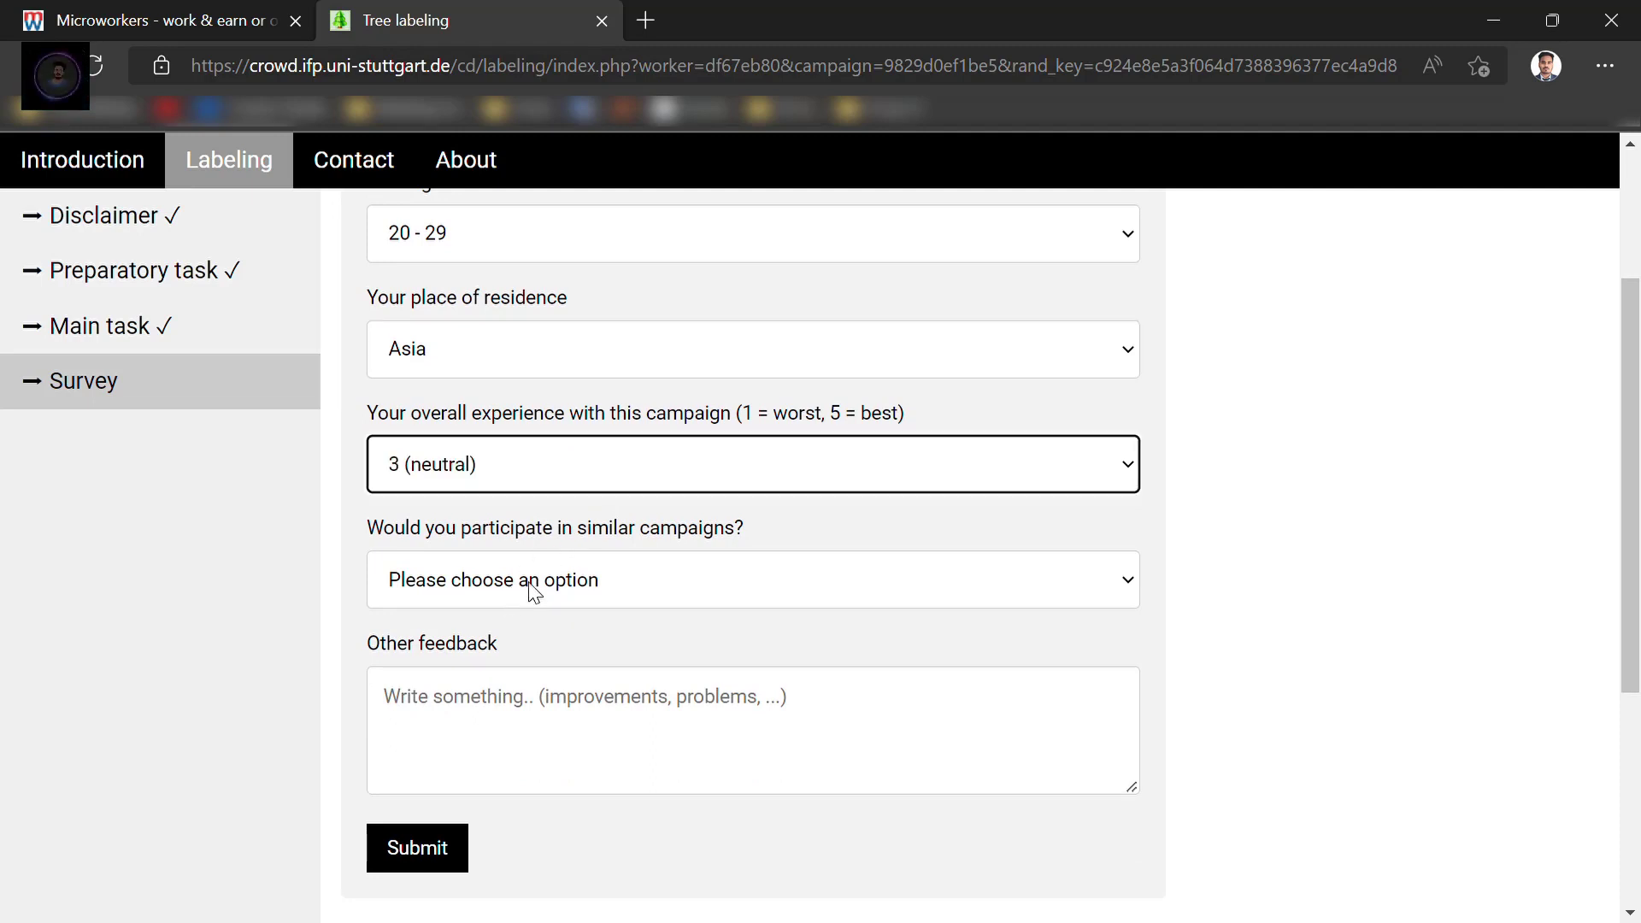
click(591, 574)
click(564, 653)
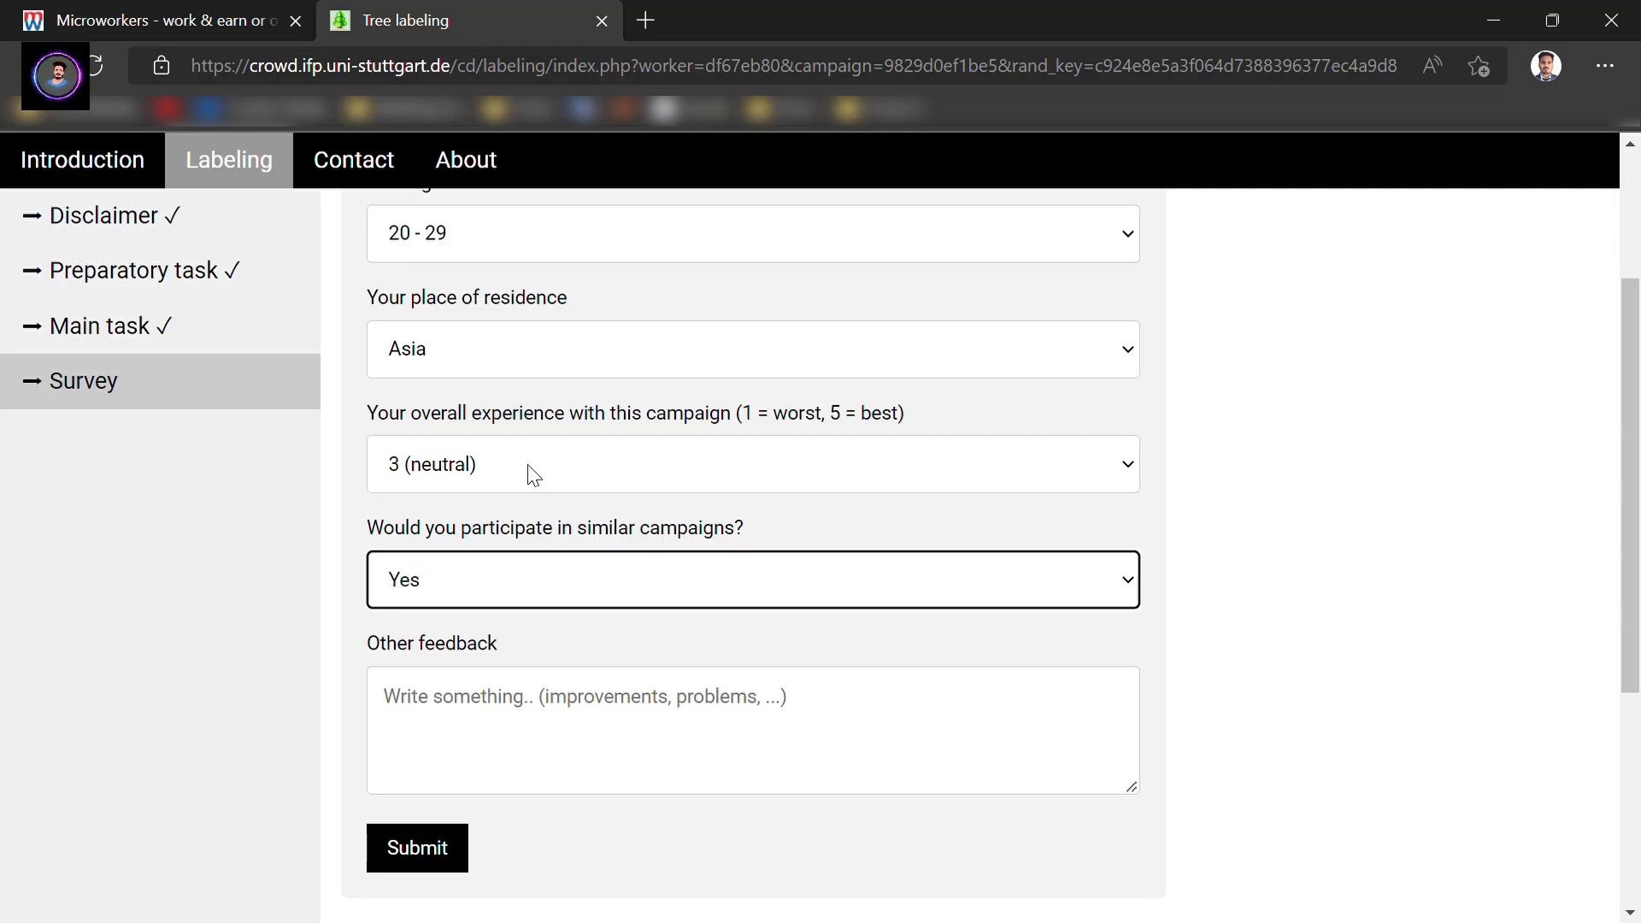
scroll(564, 691, down, 3)
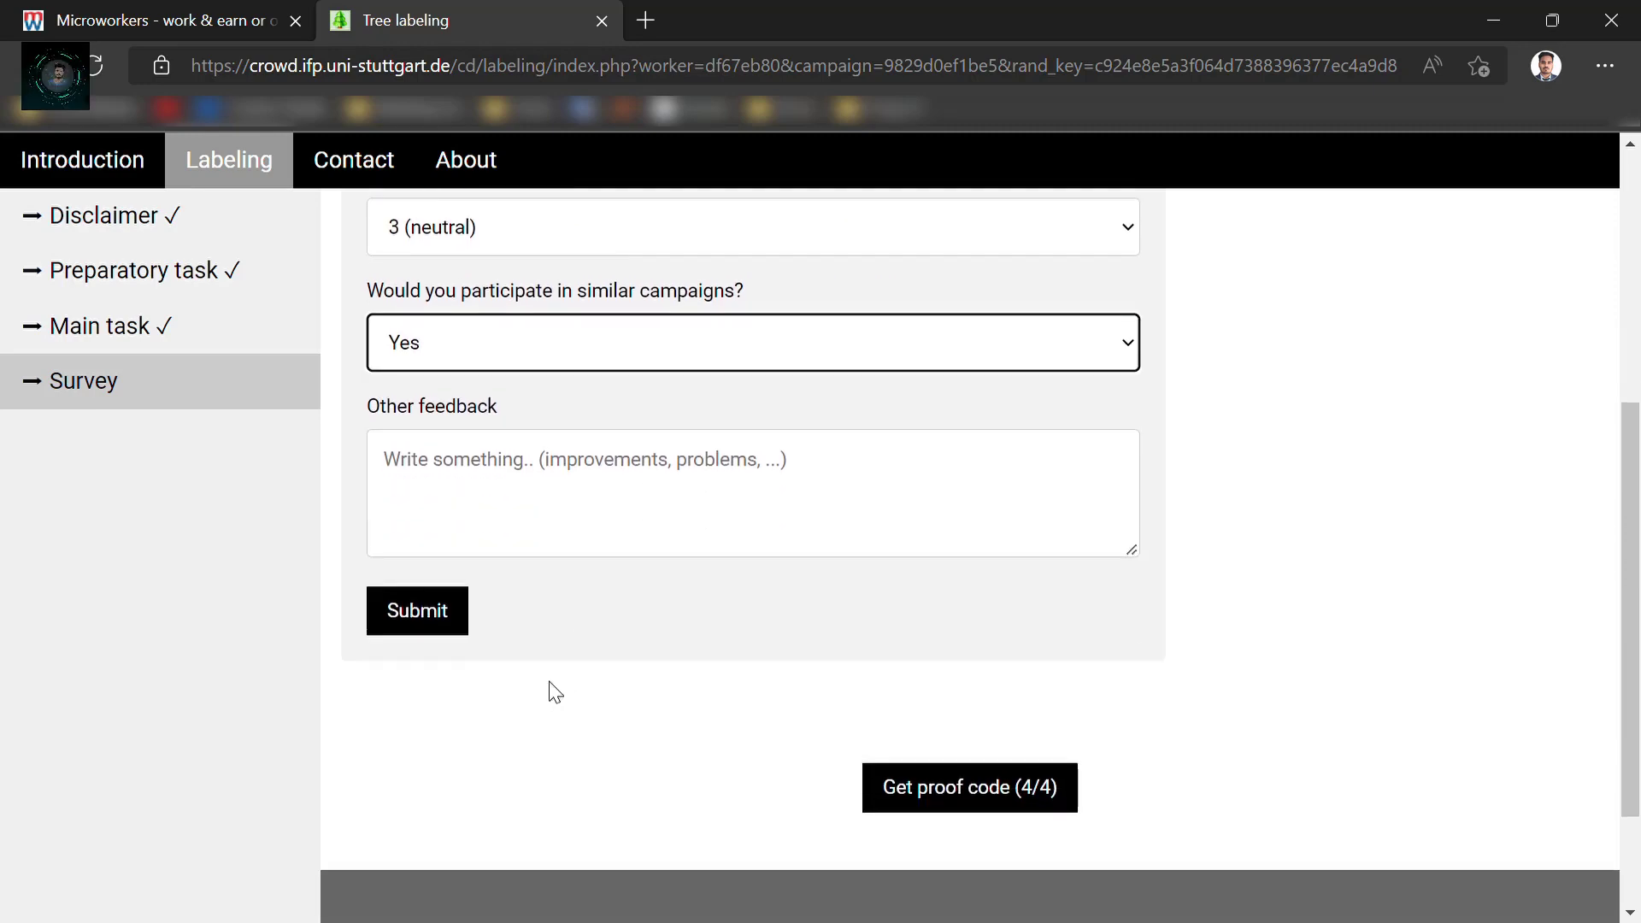
click(448, 610)
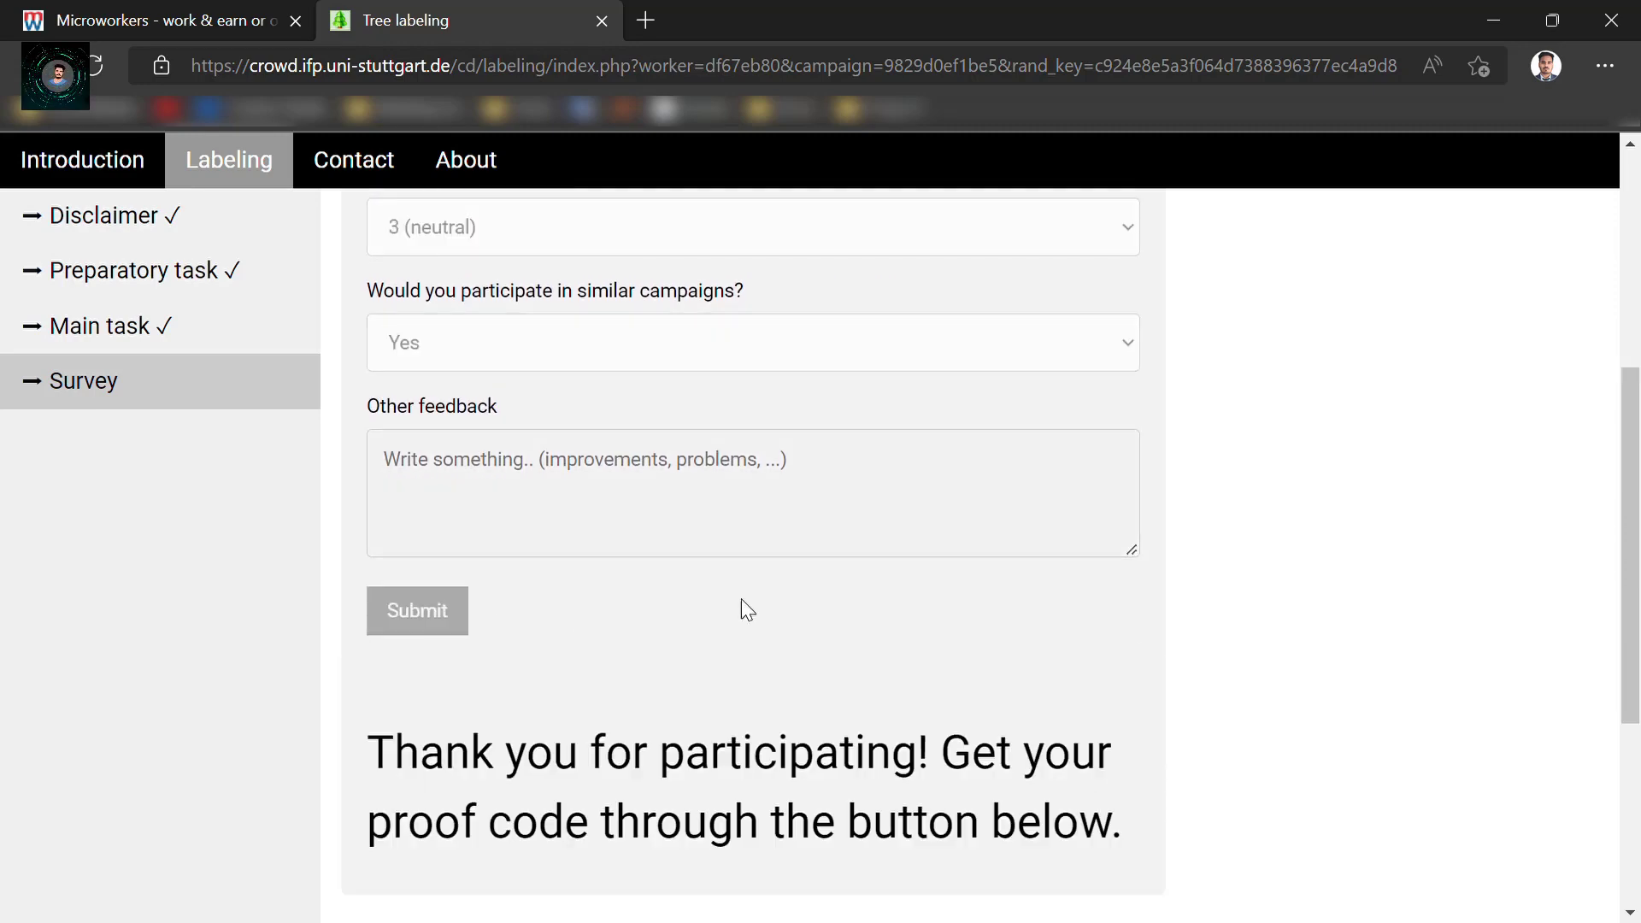
Get the campaign's proof code and copy the full VCode.
scroll(1115, 537, down, 4)
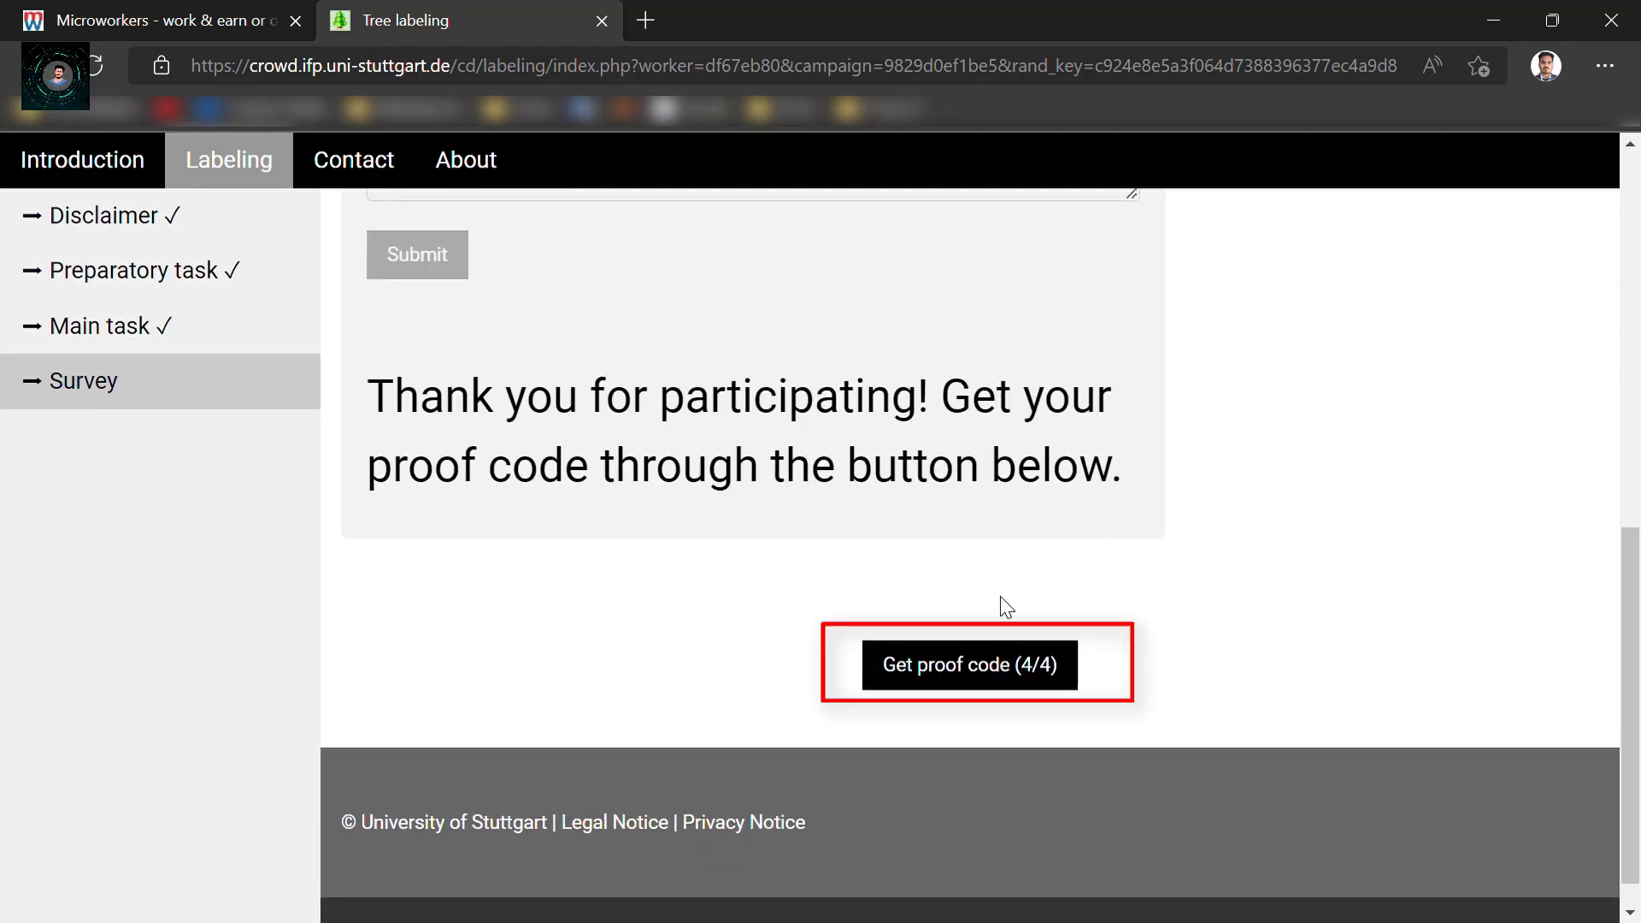
click(1001, 666)
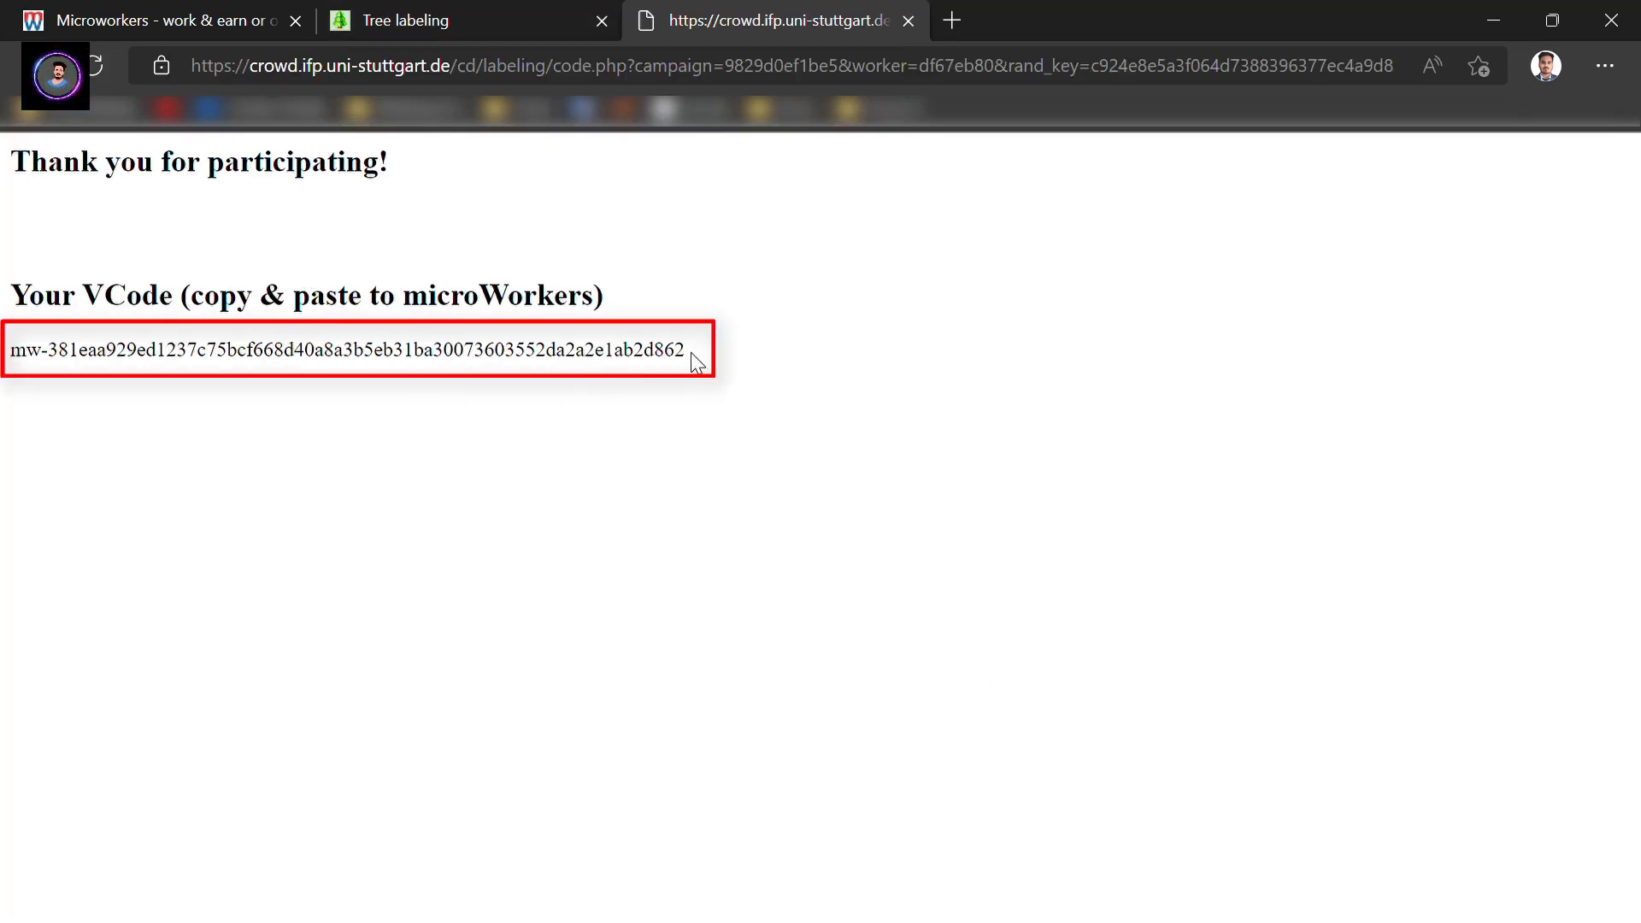
drag(689, 352, 28, 363)
key(ctrl+c)
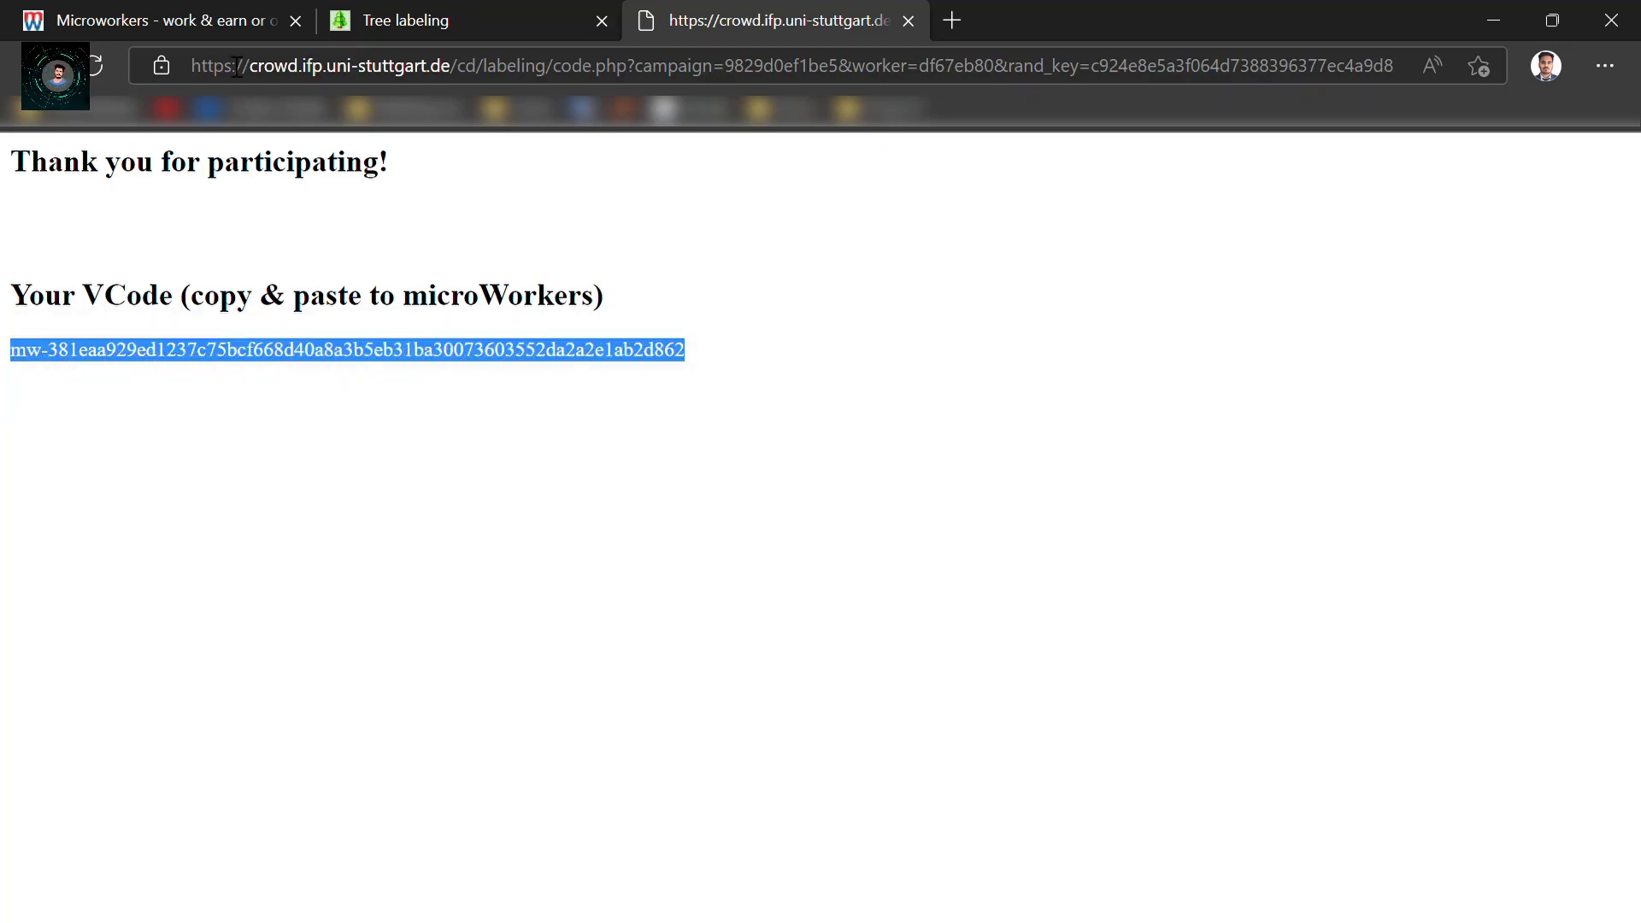
Accept the job on the Microworkers job details page and paste the copied proof code as the VCODE.
click(142, 12)
scroll(788, 620, up, 7)
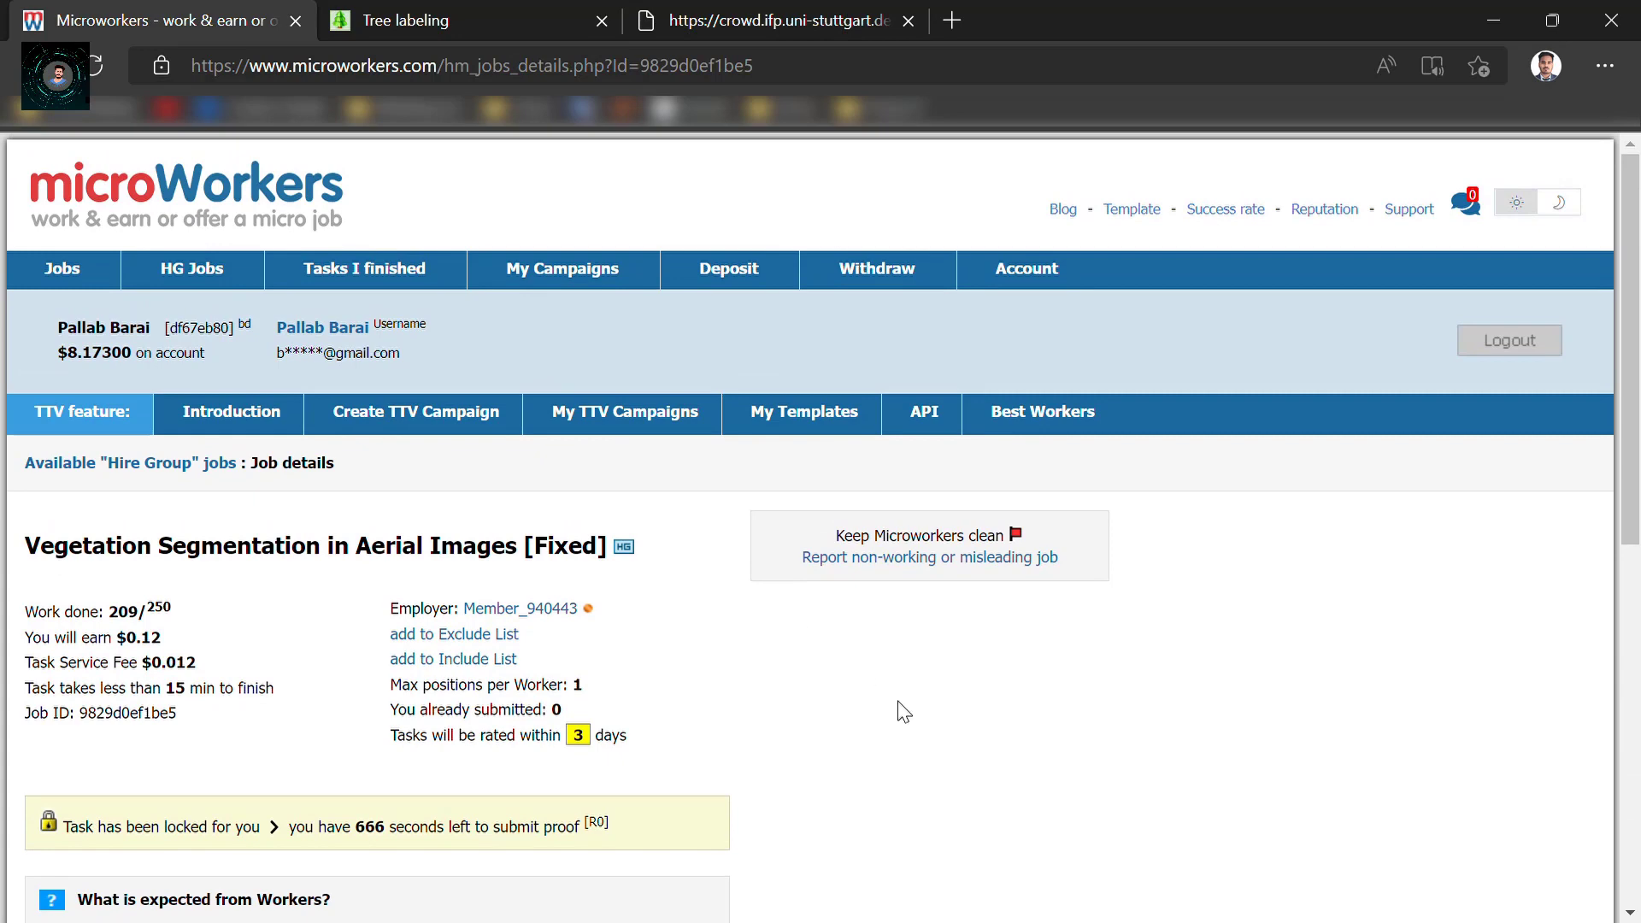
scroll(904, 711, down, 8)
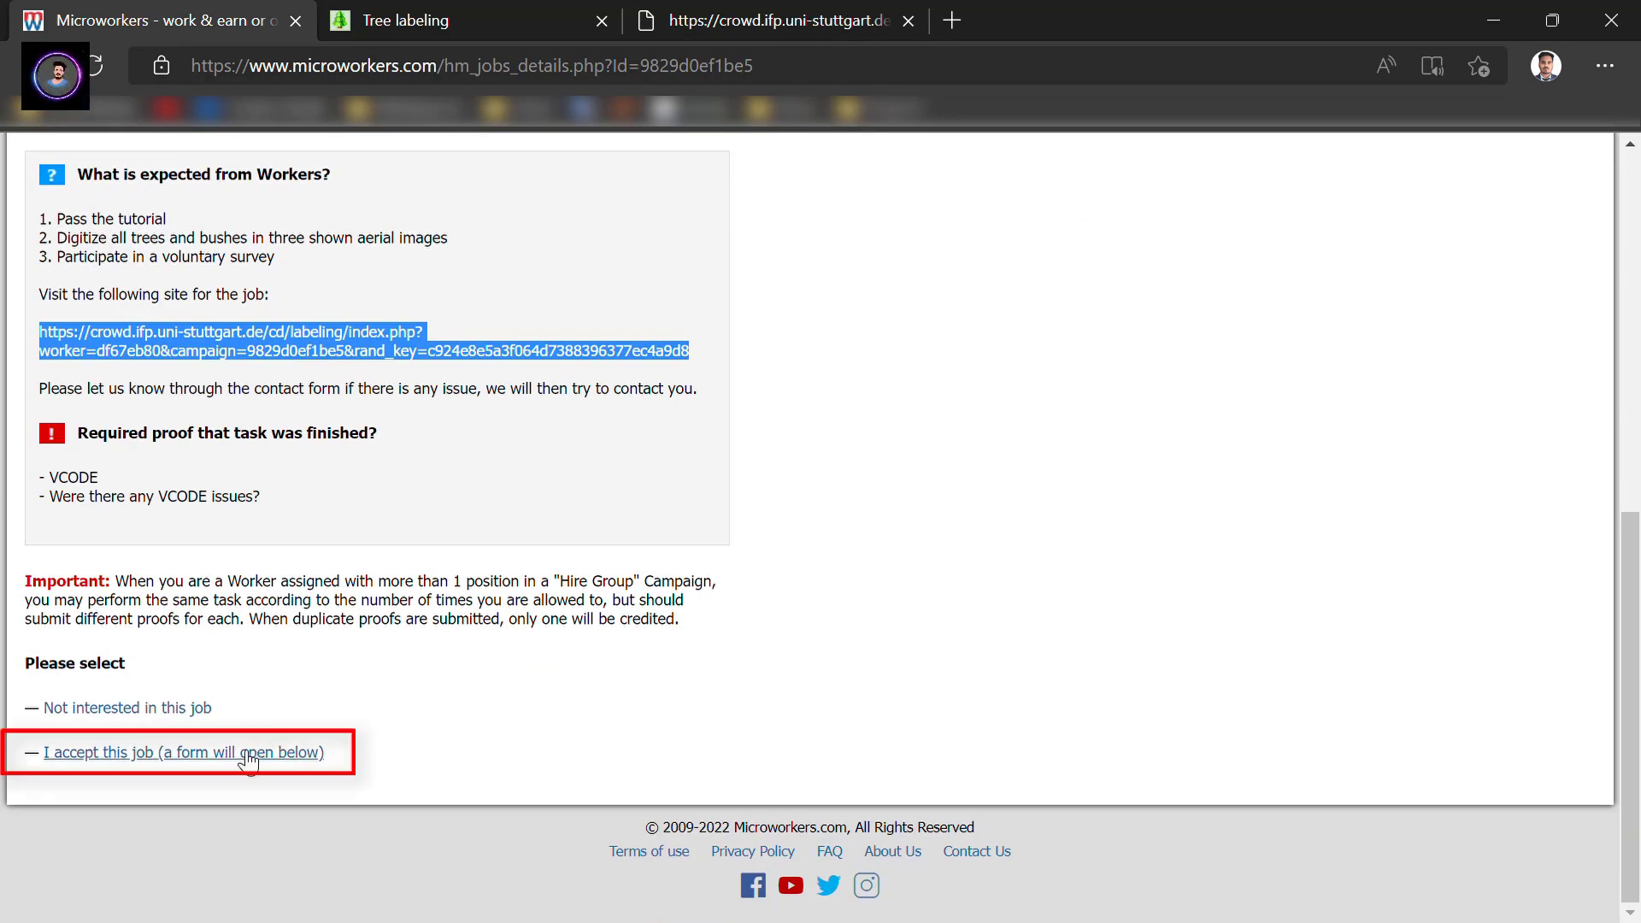
click(248, 761)
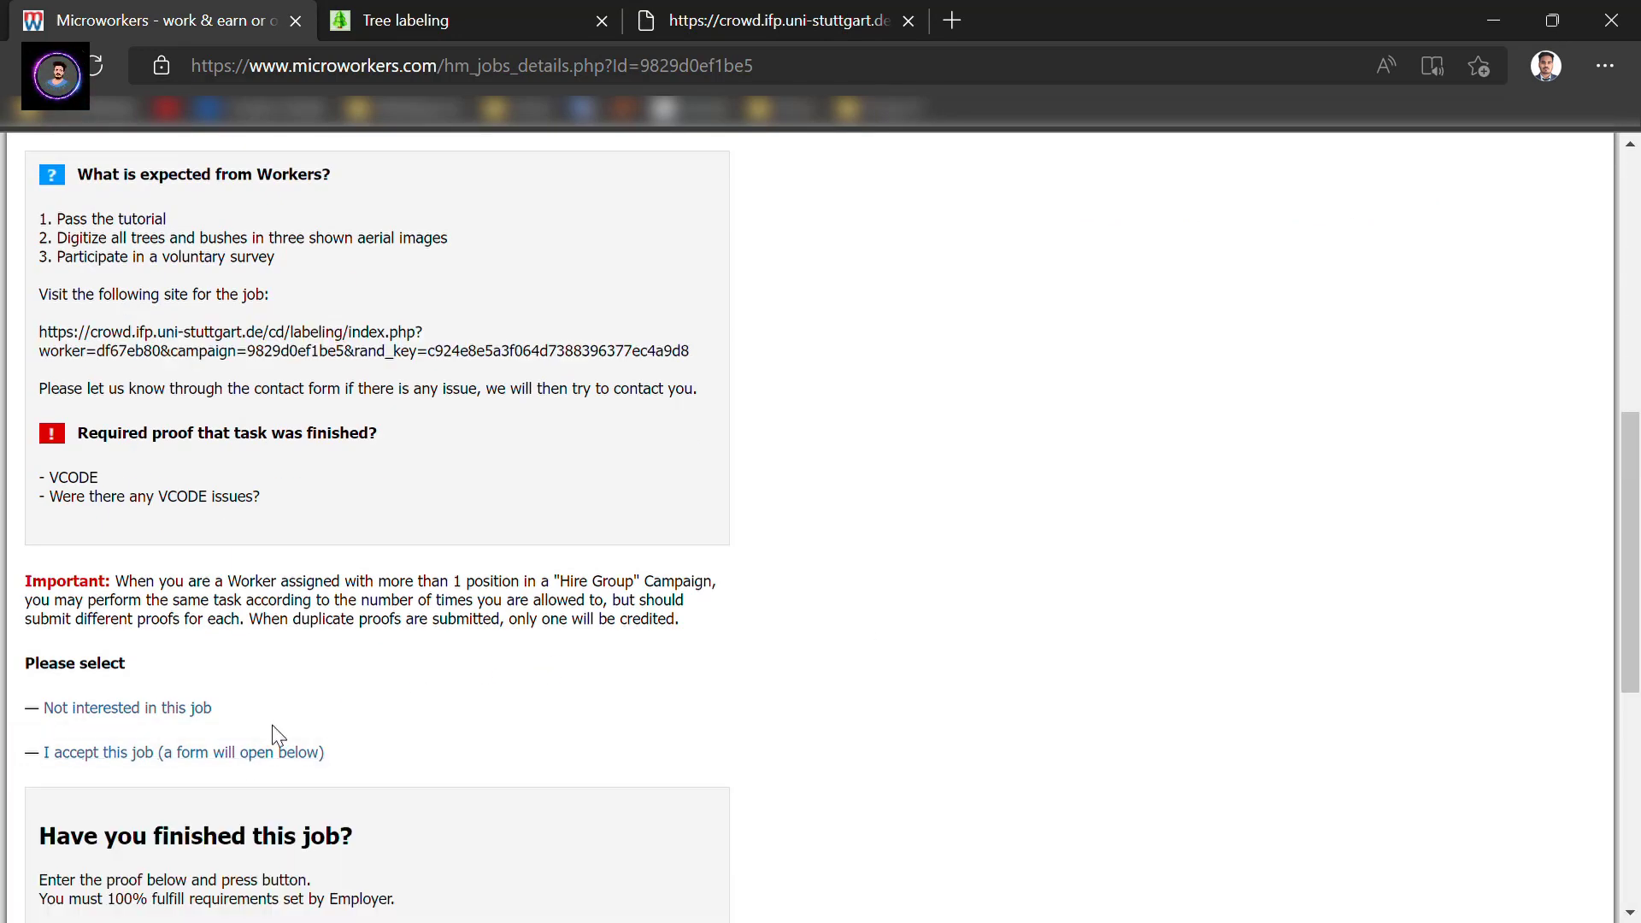
scroll(399, 630, down, 5)
scroll(399, 630, down, 1)
click(212, 488)
key(ctrl+v)
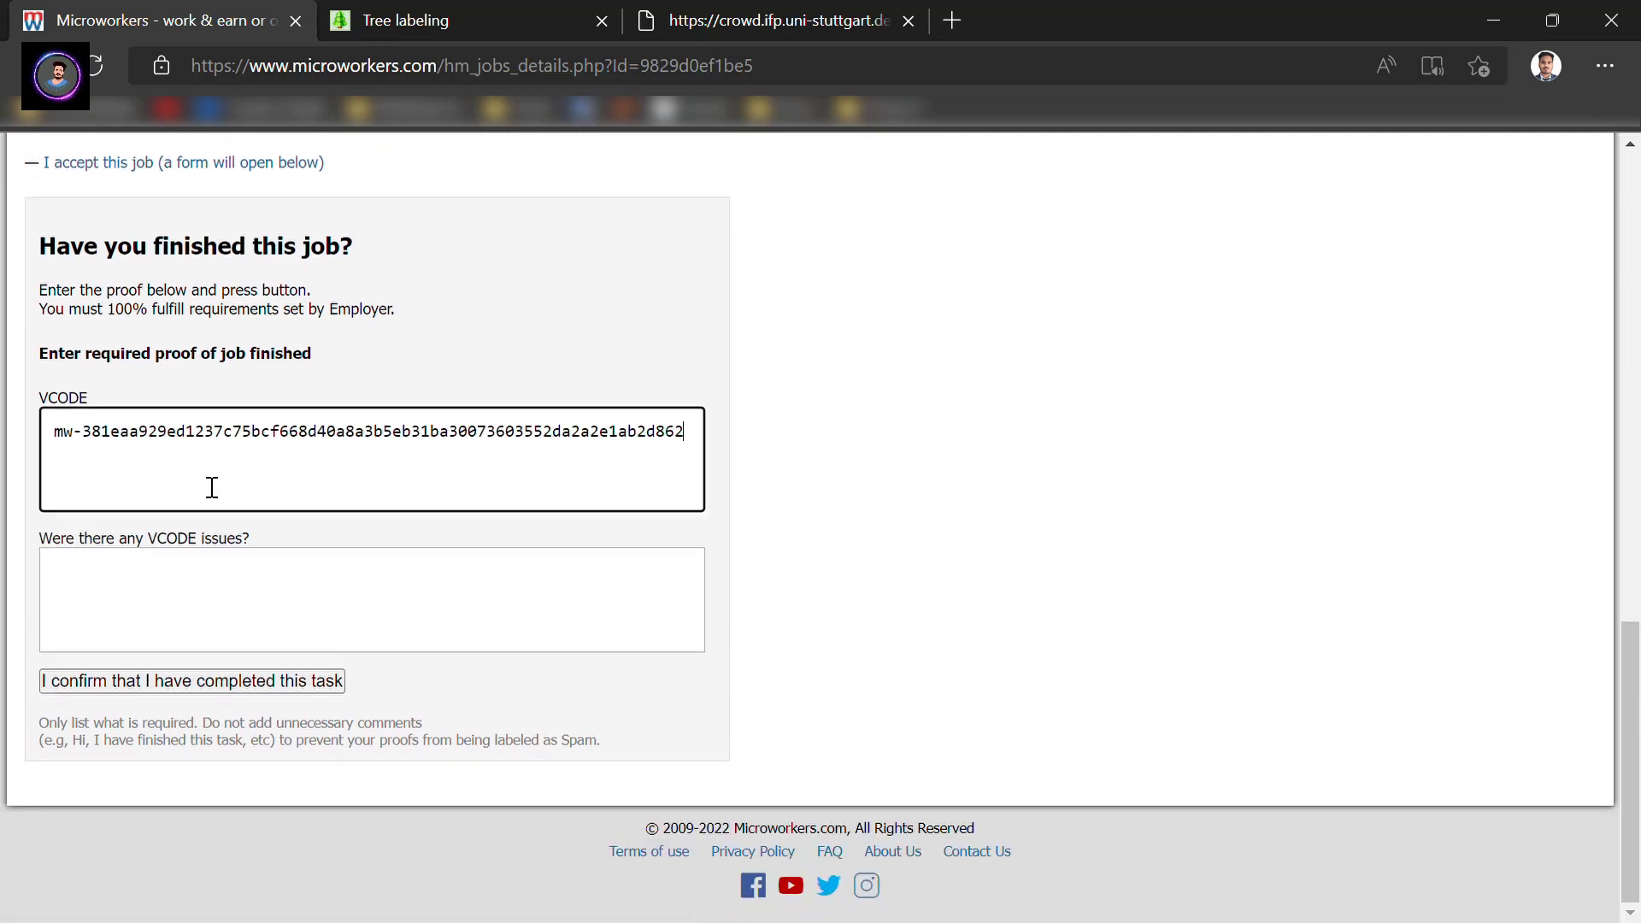
Answer "no" to the question about VCODE issues and confirm that the task has been completed.
click(709, 8)
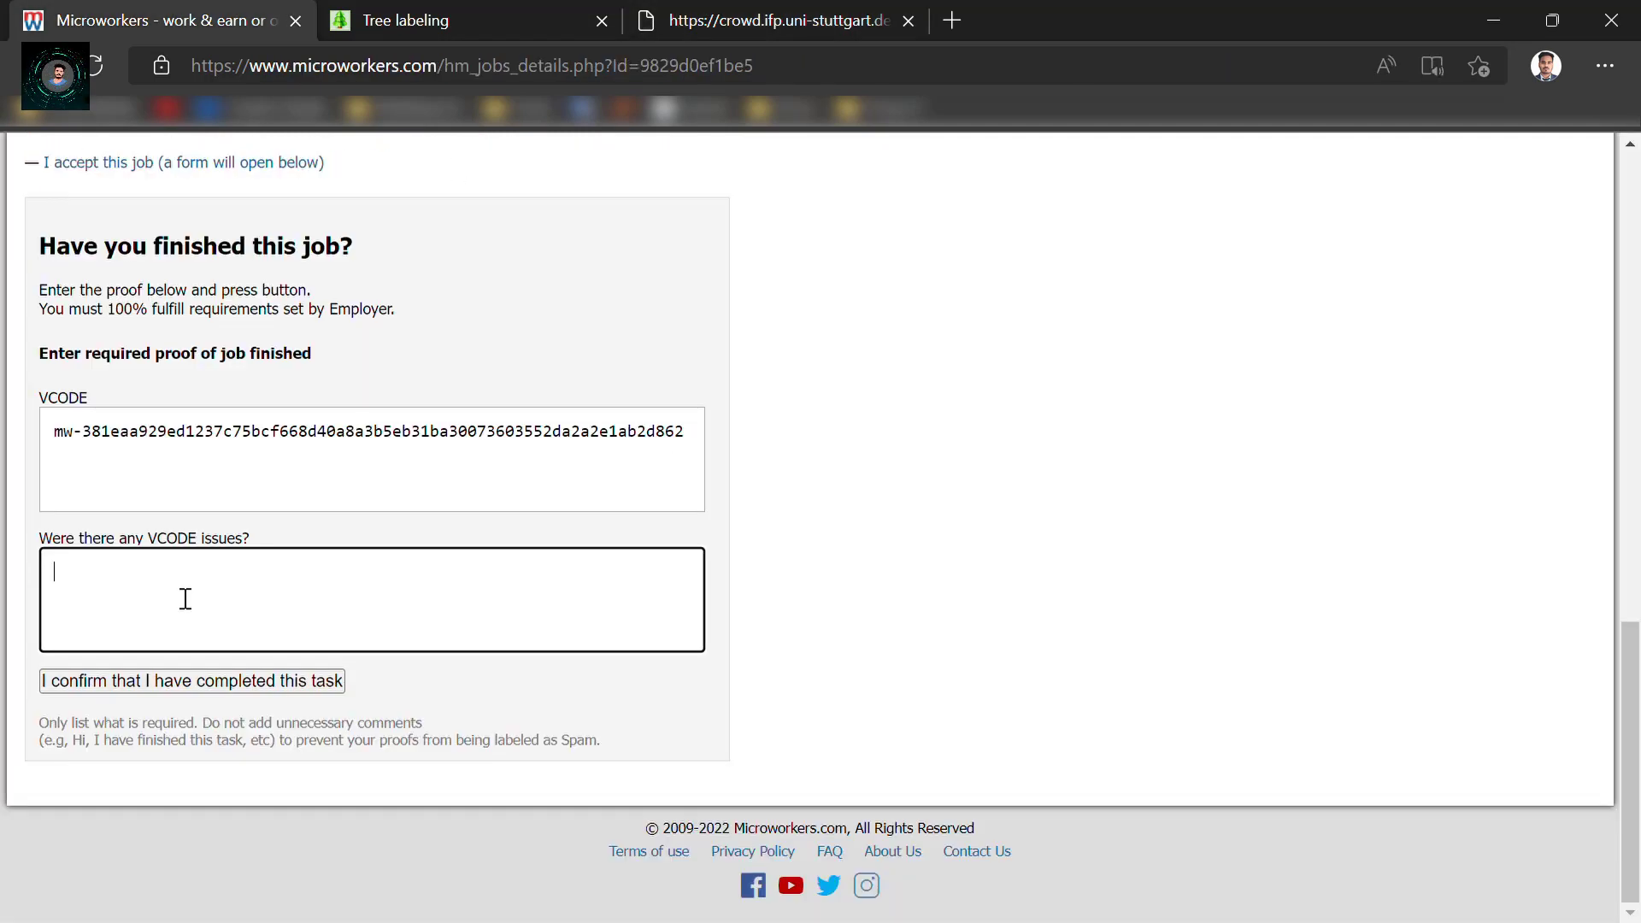
text(no)
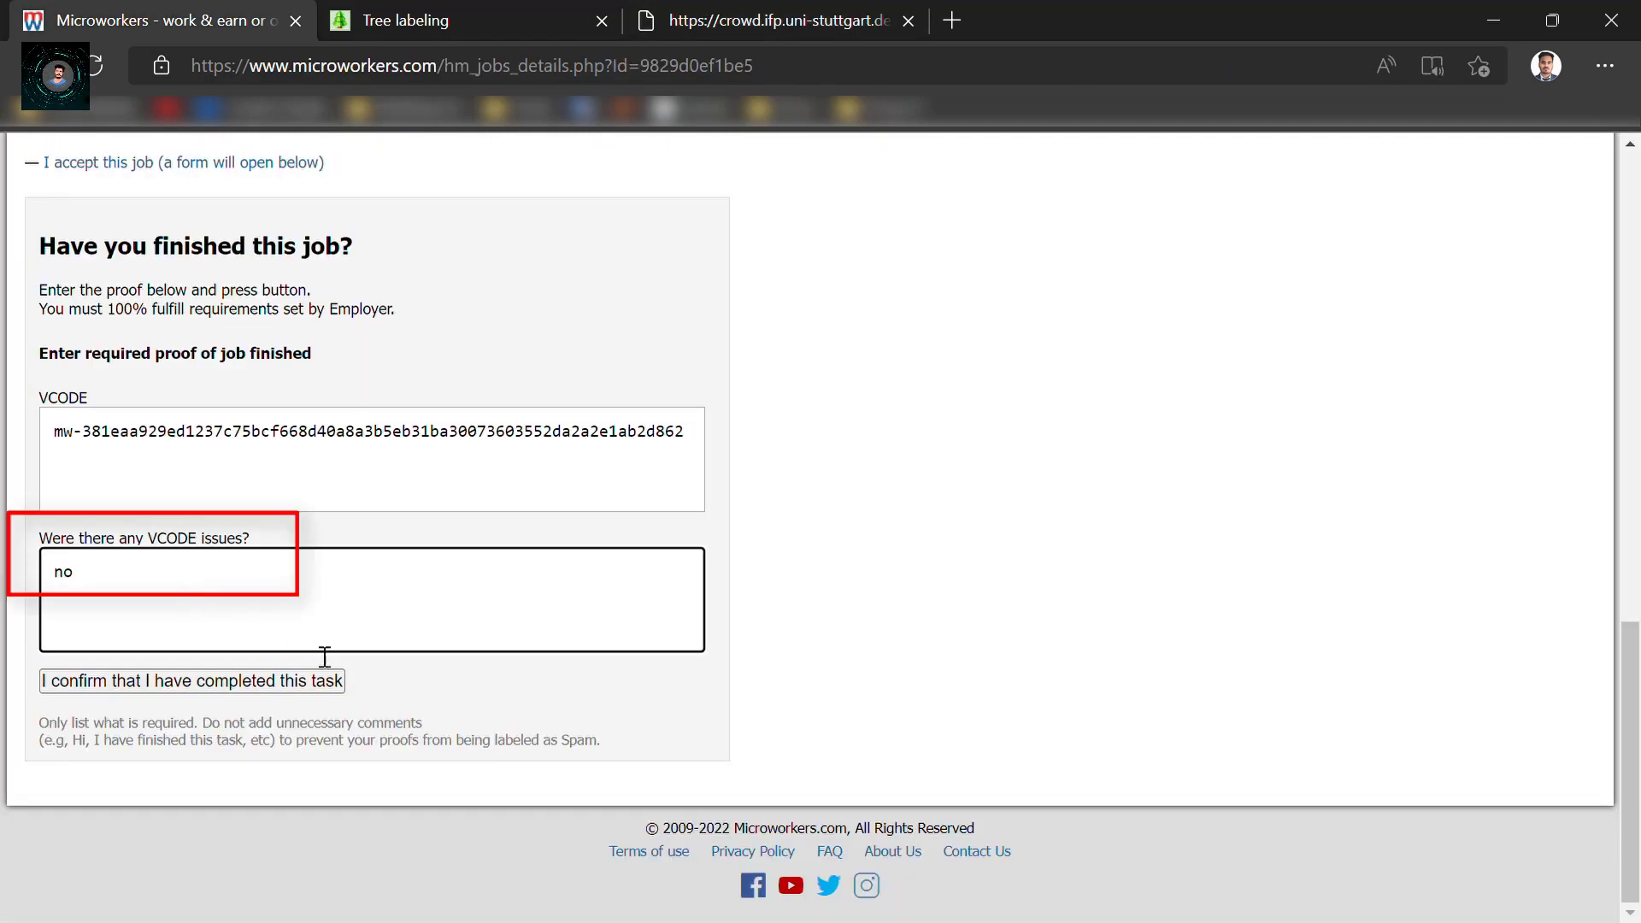
click(255, 679)
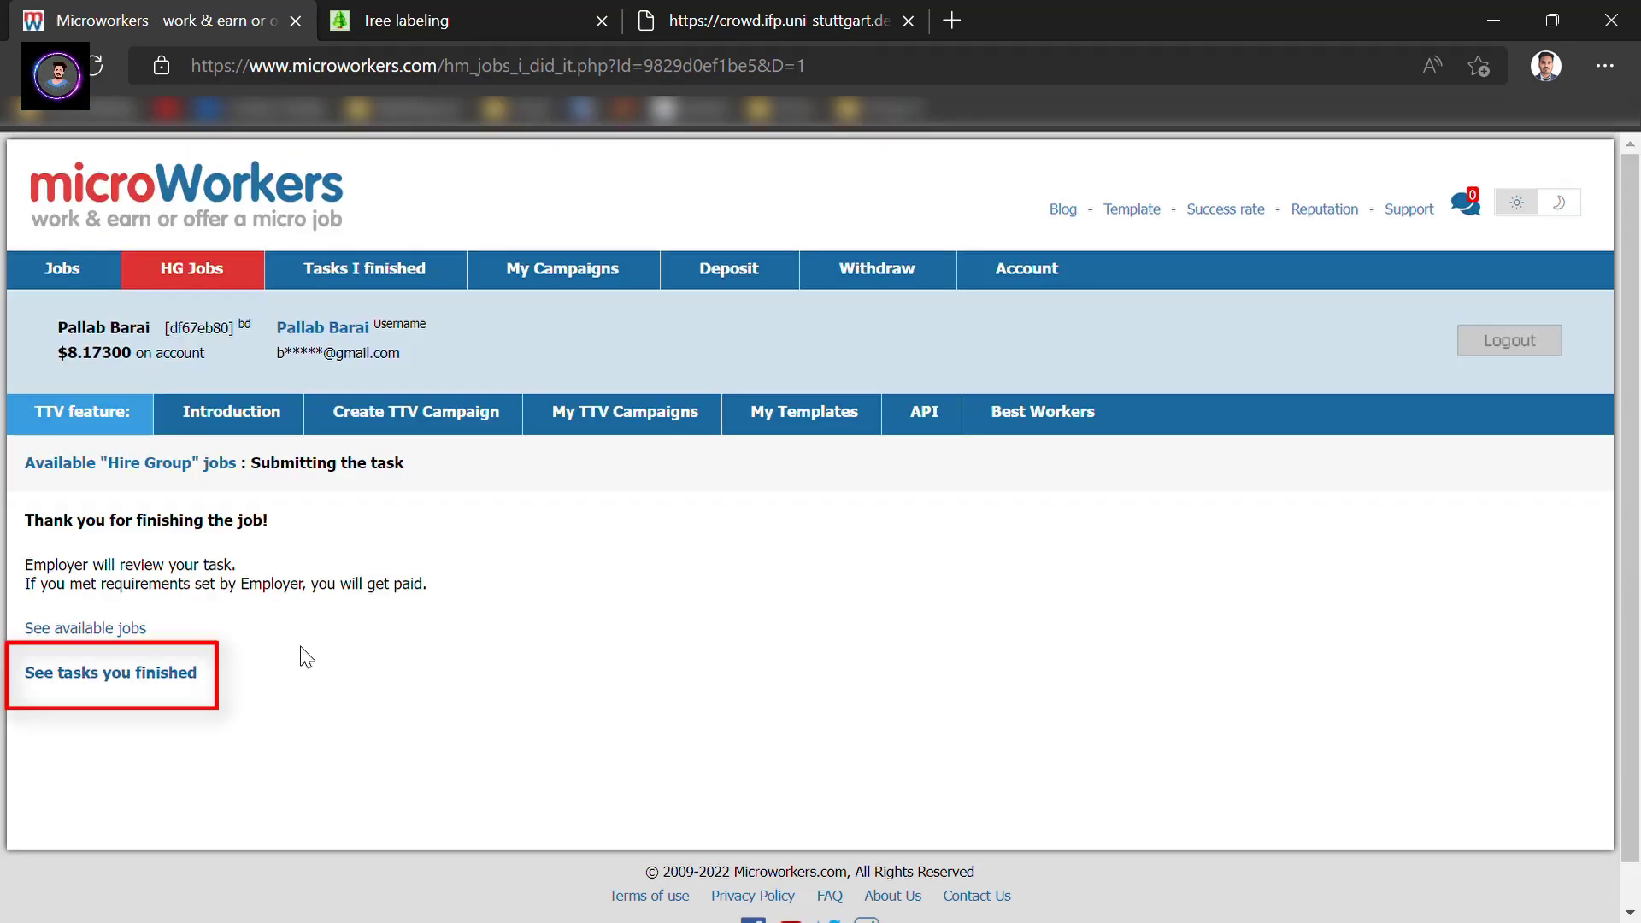
Open the details of the Vegetation Segmentation in Aerial Images job in the finished tasks and add its employer to the Include List.
click(195, 676)
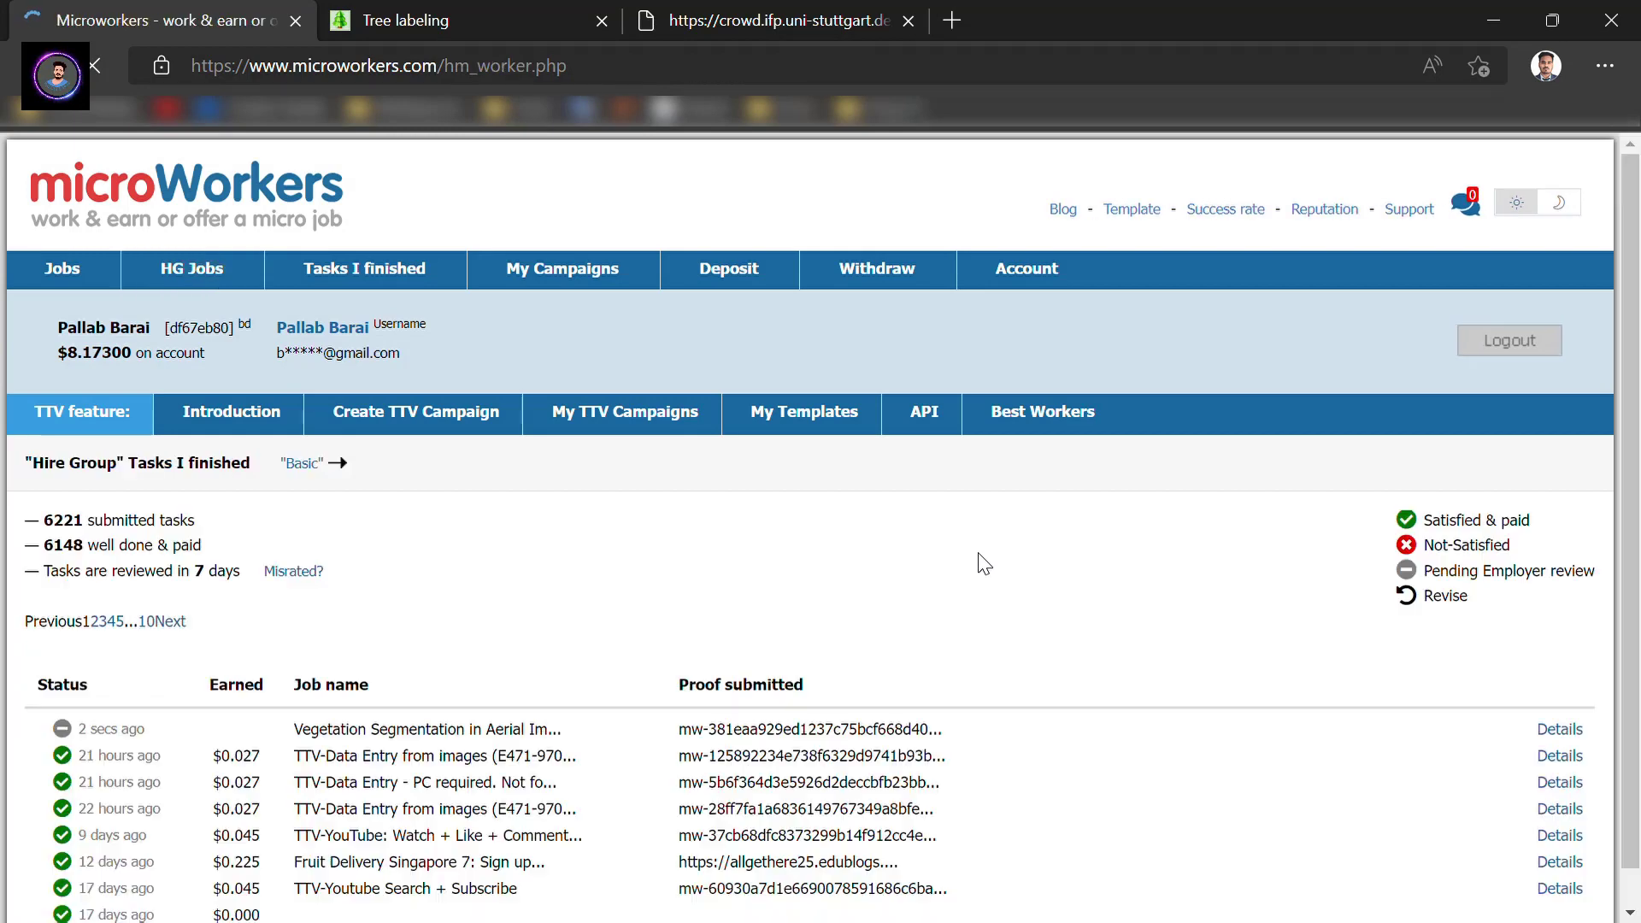
click(1564, 737)
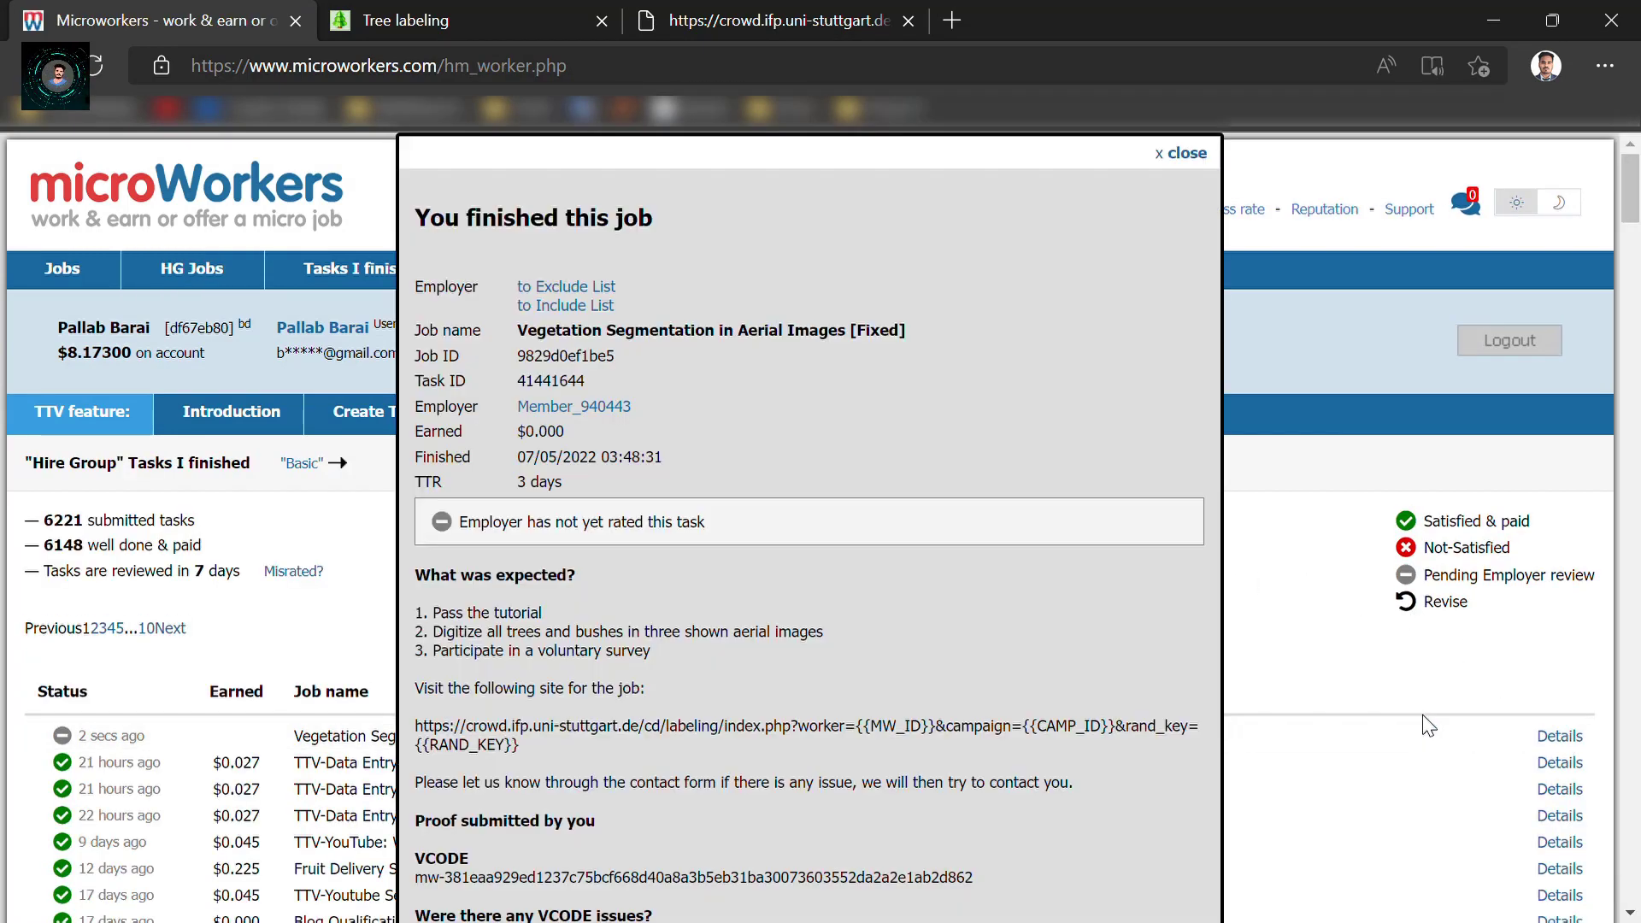
click(602, 307)
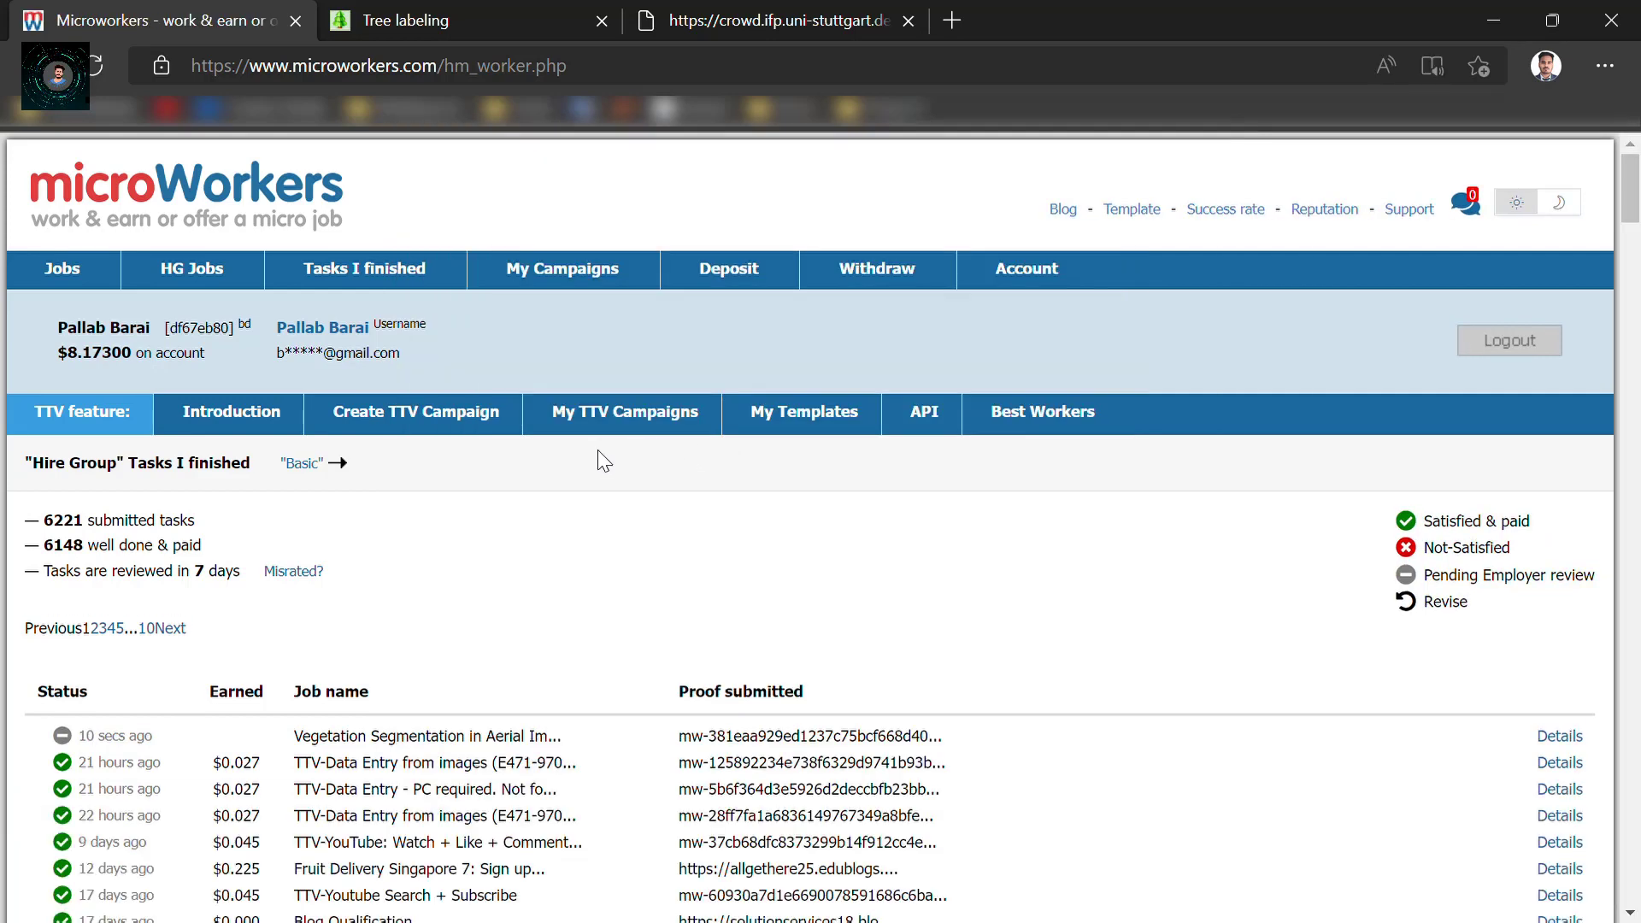
Open the available jobs and show the All jobs category.
click(40, 260)
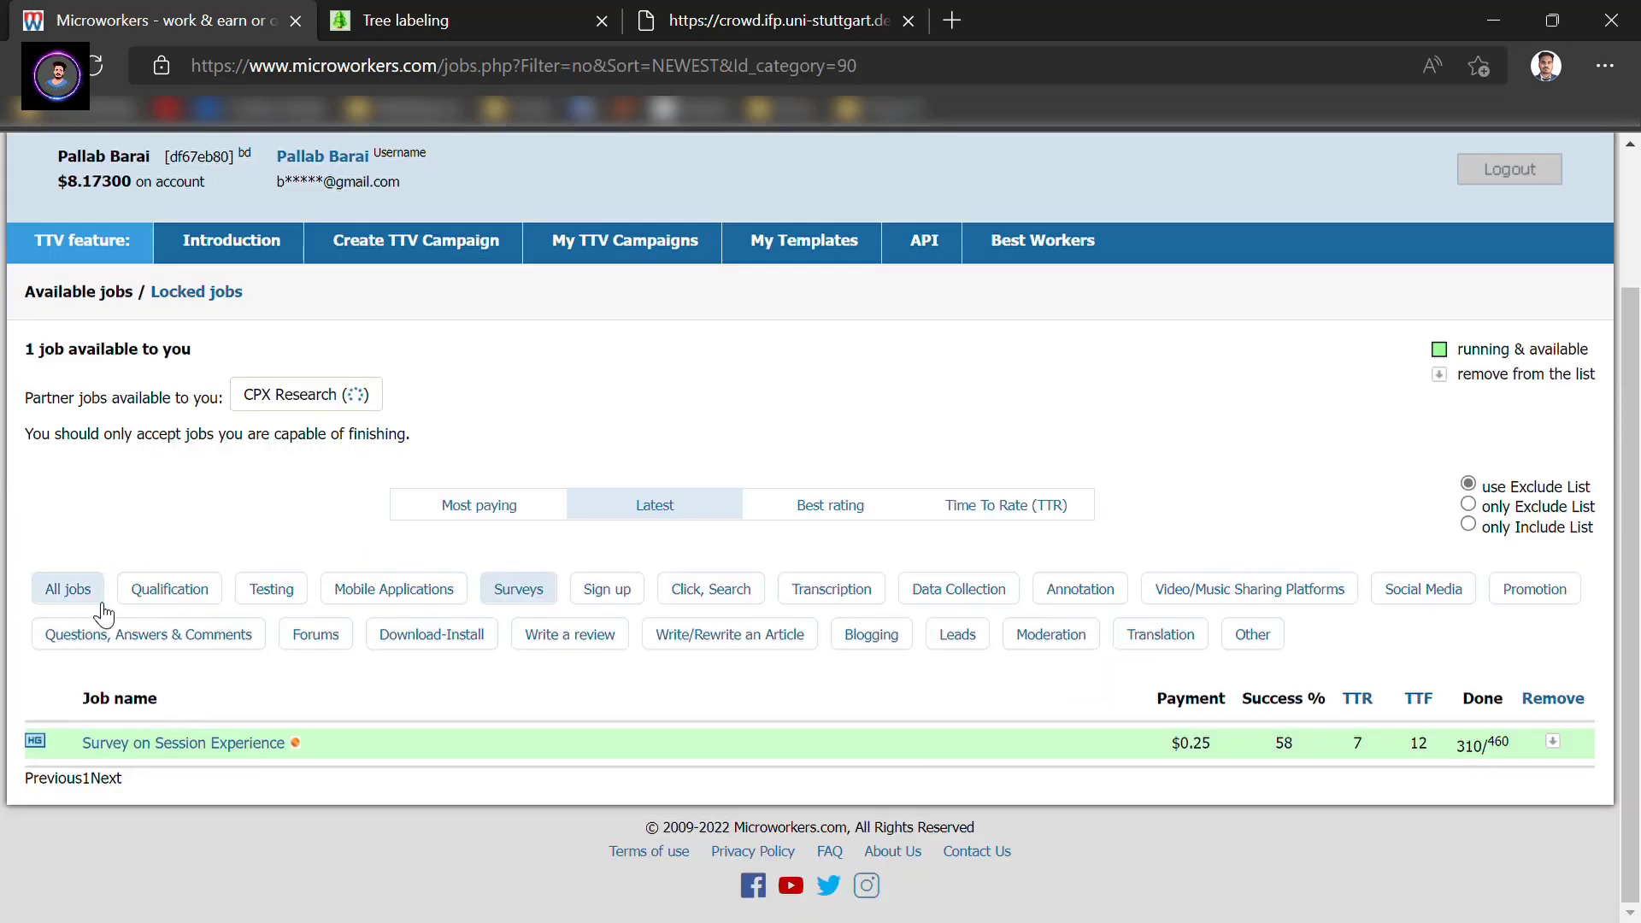
click(98, 590)
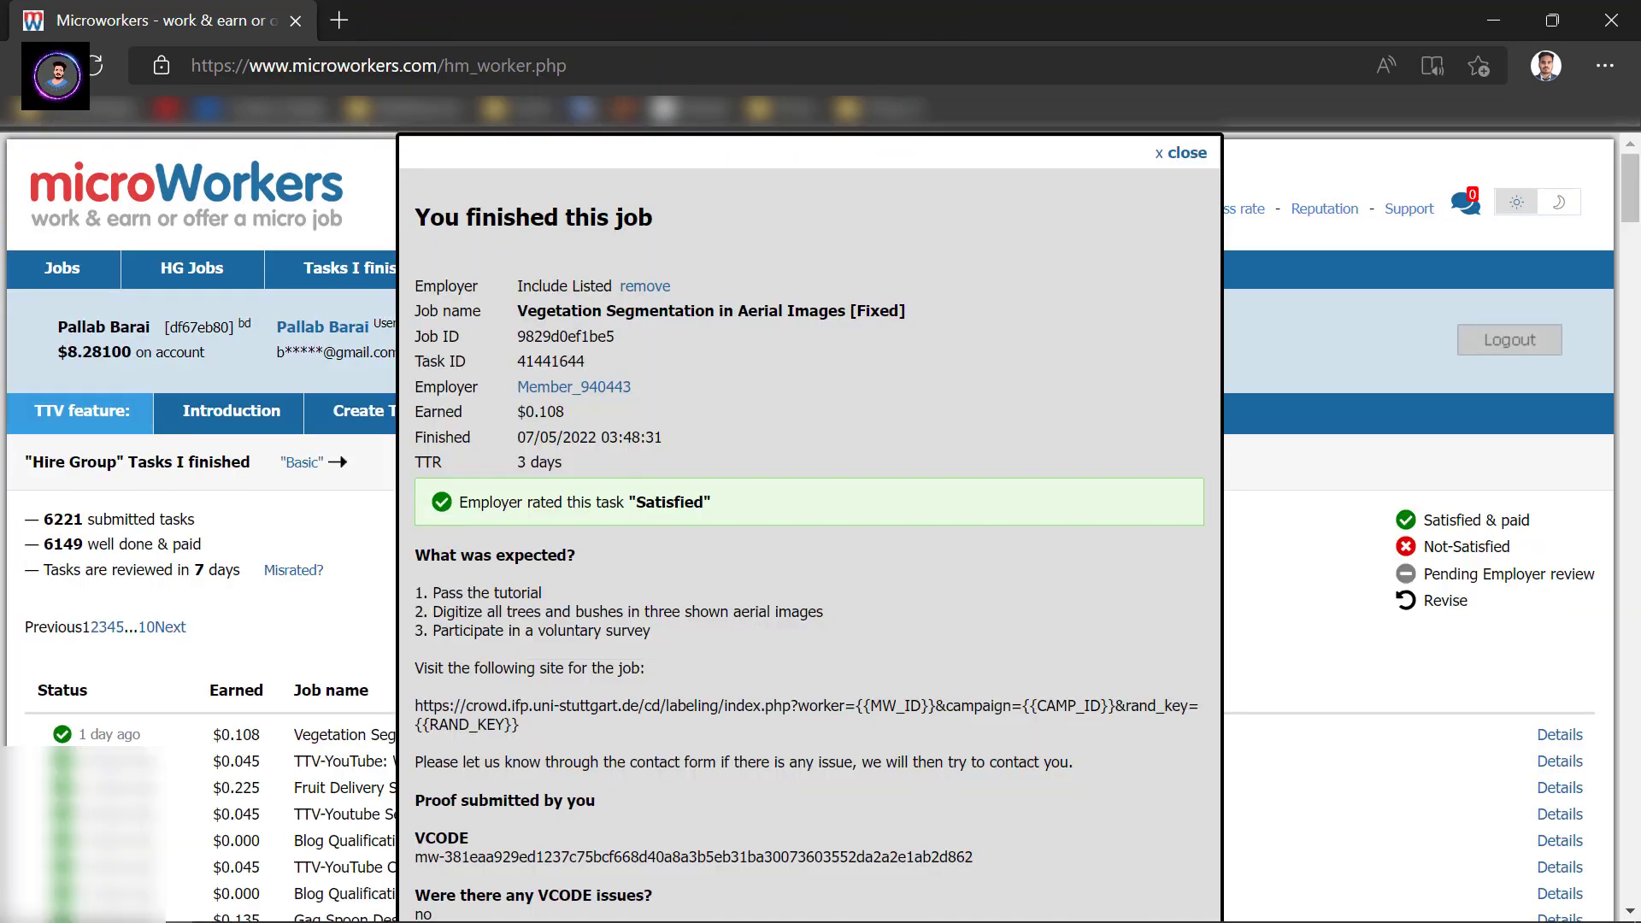